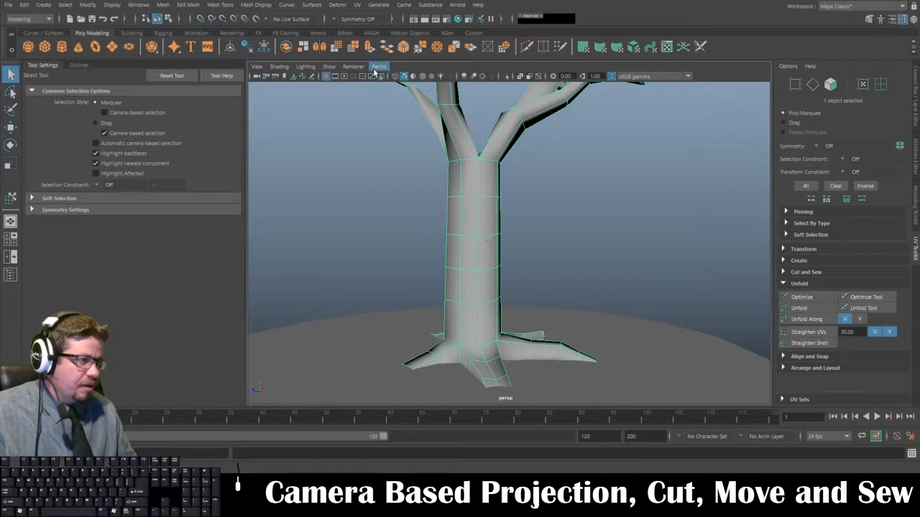
- Switch the workspace to the Persp/UV Editor saved layout
left_click(378, 66)
mouse_move(424, 146)
left_click(499, 155)
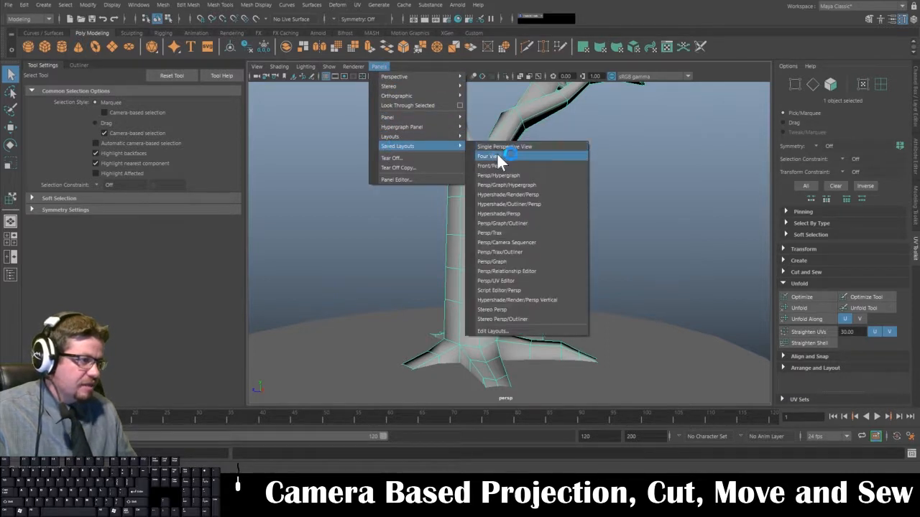
left_click(498, 281)
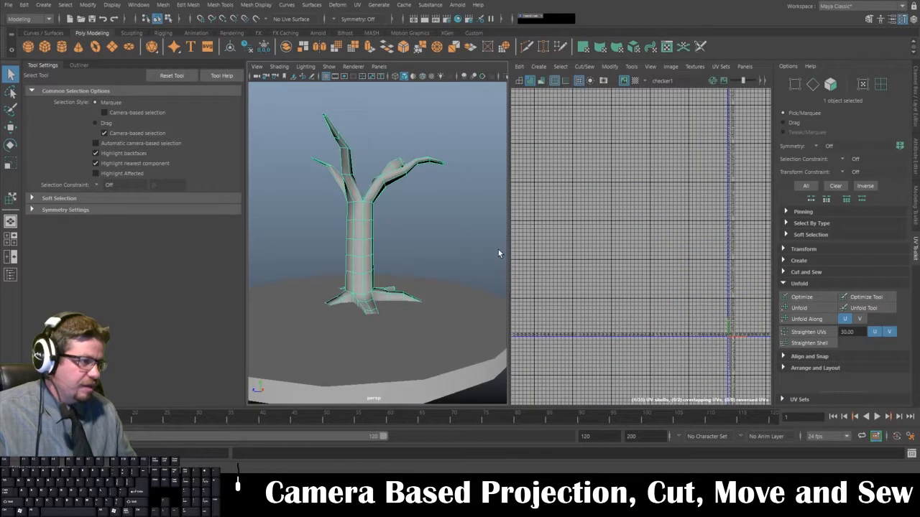
- Apply an automatic UV projection to the whole tree and frame the resulting shells in the UV Editor
left_click(359, 243)
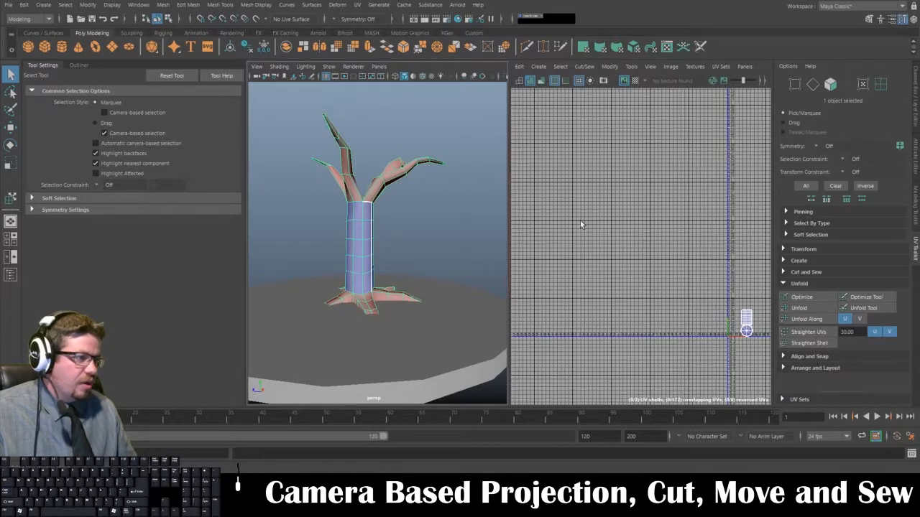
key("space")
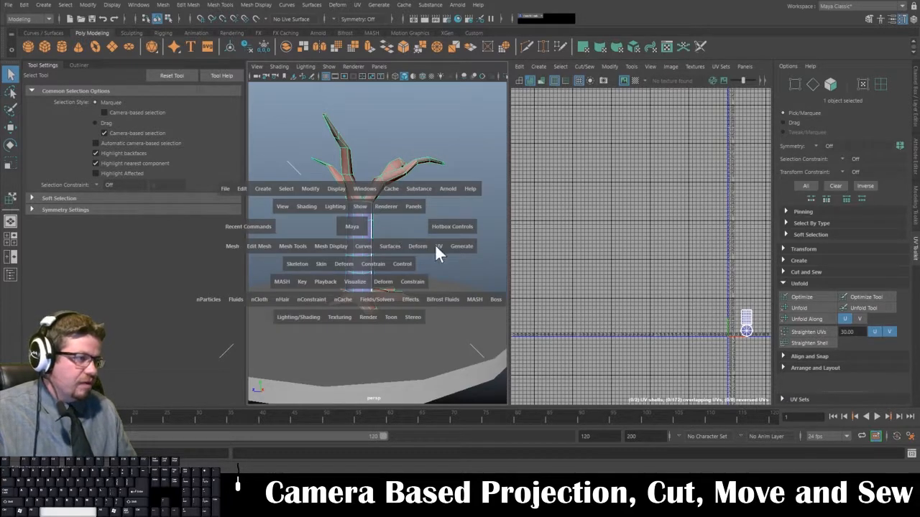
left_click_drag(435, 244, 461, 76)
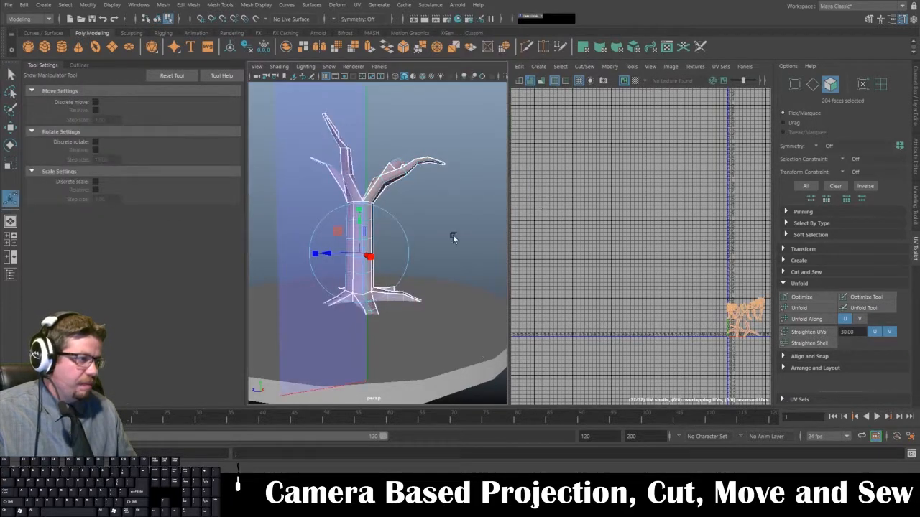
middle_click_drag(684, 307, 506, 185, "alt")
right_click_drag(506, 186, 630, 248, "alt")
middle_click_drag(630, 248, 561, 249, "alt")
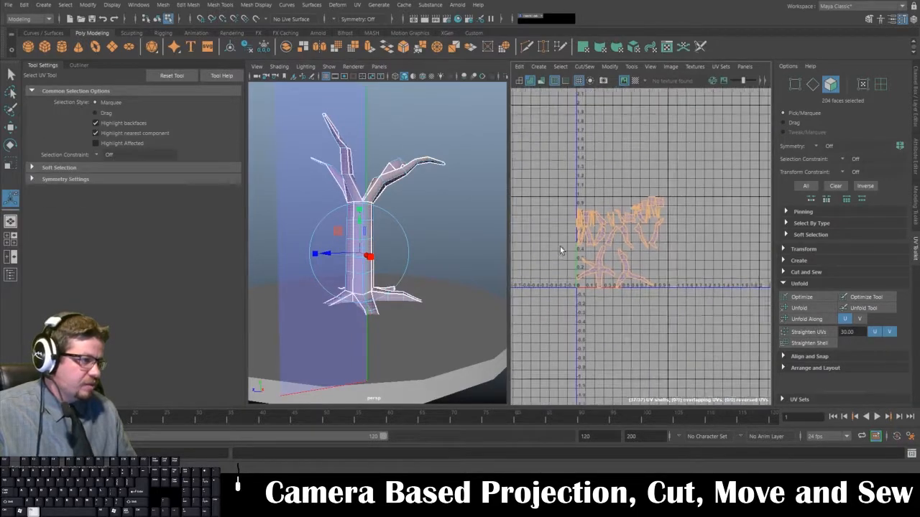
right_click_drag(561, 248, 642, 231, "alt")
- Dismiss the projection manipulator, return to object mode and reselect the tree with the Select tool
left_click(422, 219)
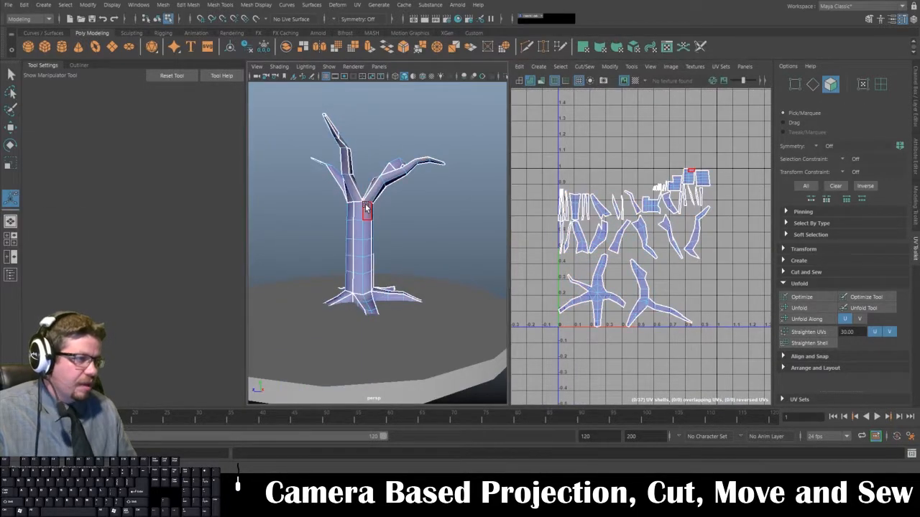
right_click_drag(365, 217, 403, 179)
key("q")
left_click(421, 202)
left_click(380, 201)
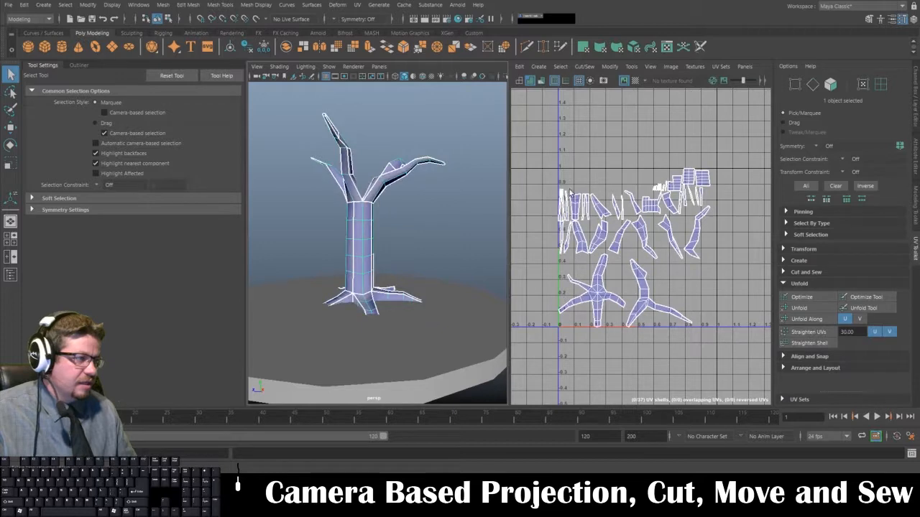
- Examine the UV border edges around the trunk and compare wireframe with shaded display of the UV shells
left_click_drag(346, 264, 314, 216, "alt")
right_click_drag(313, 215, 380, 260, "alt")
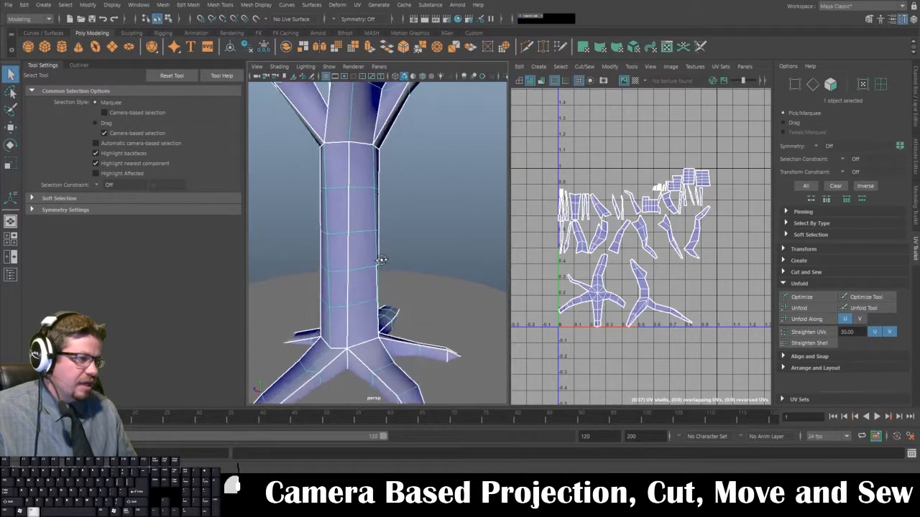
left_click_drag(380, 260, 395, 237, "alt")
right_click_drag(396, 237, 374, 240, "alt")
mouse_move(374, 240)
left_mouse_down("alt")
mouse_move(390, 269)
mouse_move(406, 225)
mouse_move(408, 240)
mouse_move(418, 231)
mouse_move(335, 230)
mouse_move(411, 255)
mouse_move(369, 253)
left_mouse_up("alt")
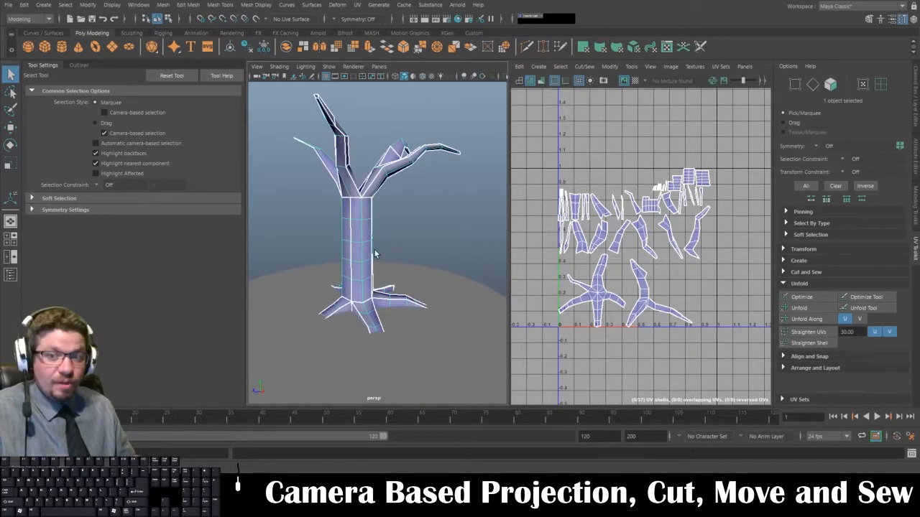
left_click_drag(380, 250, 341, 239, "alt")
right_click_drag(342, 240, 368, 276, "alt")
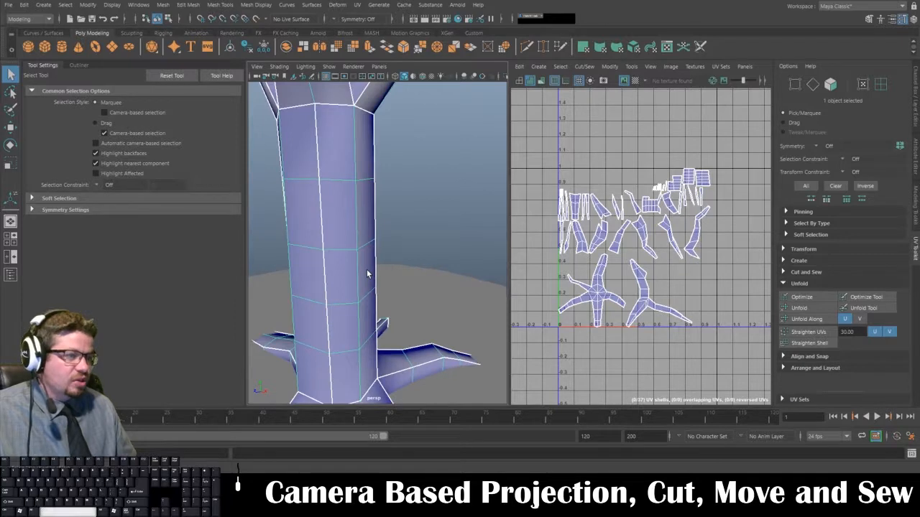
key("space")
key("alt")
key("space")
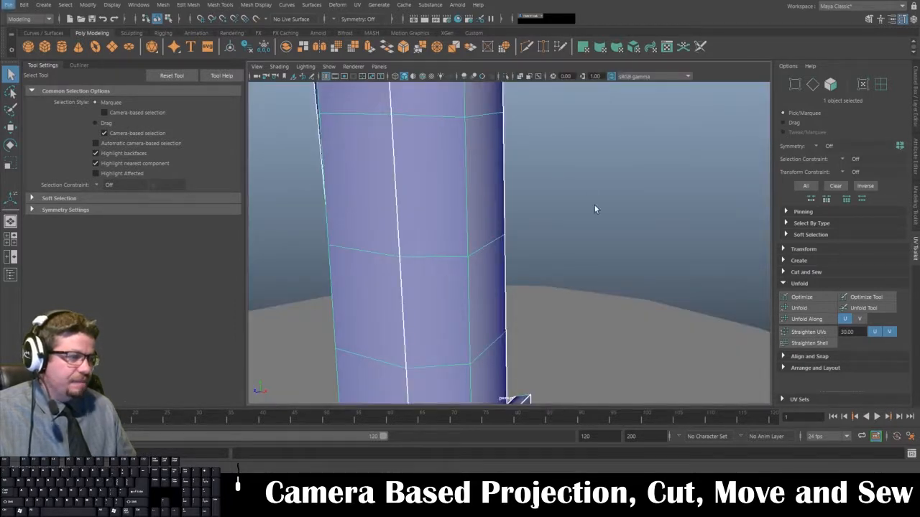
scroll(488, 219, "down", 5)
key("space")
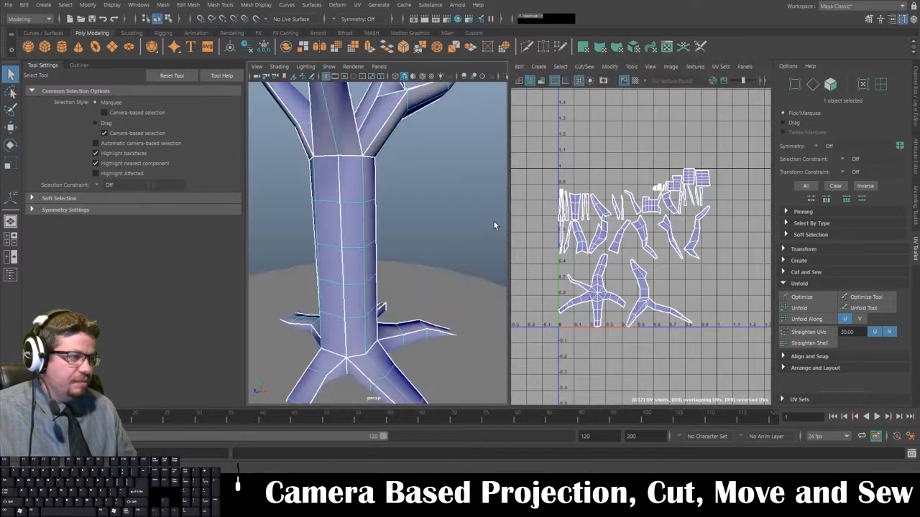
left_click(344, 226)
left_click_drag(414, 213, 387, 219, "alt")
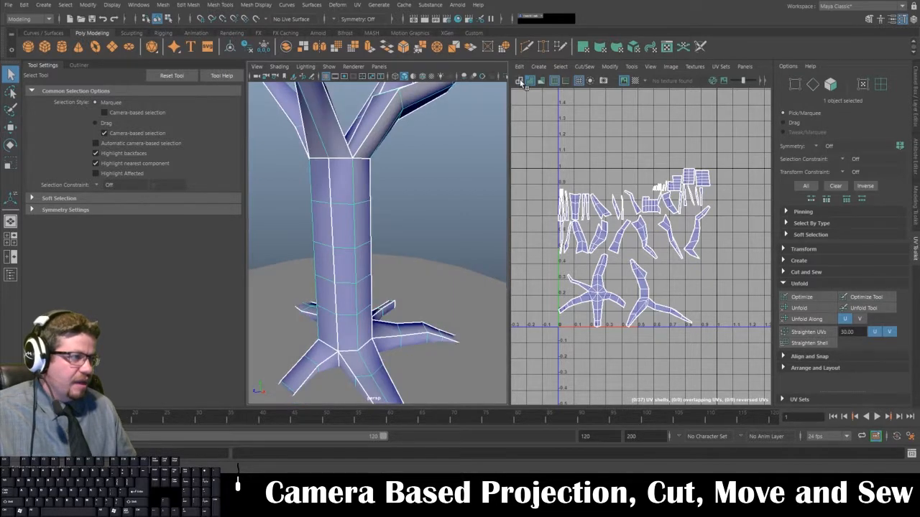
left_click(520, 82)
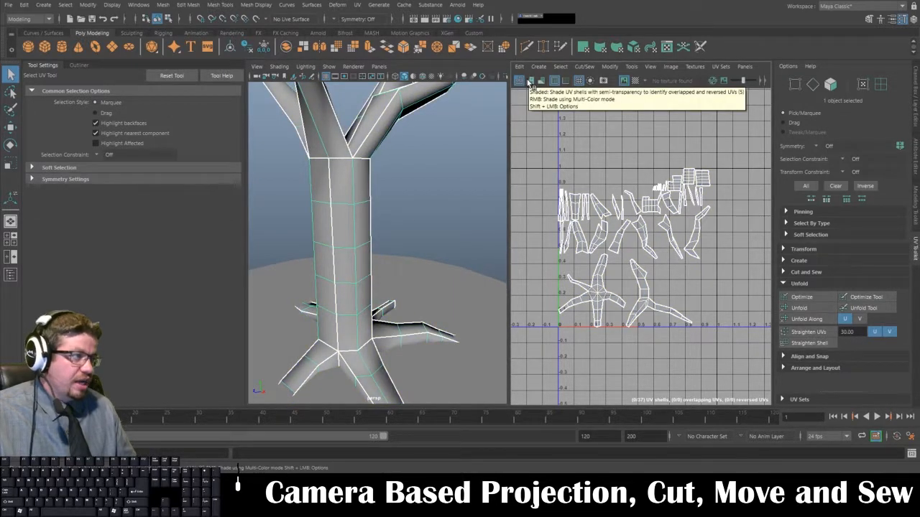
left_click(529, 82)
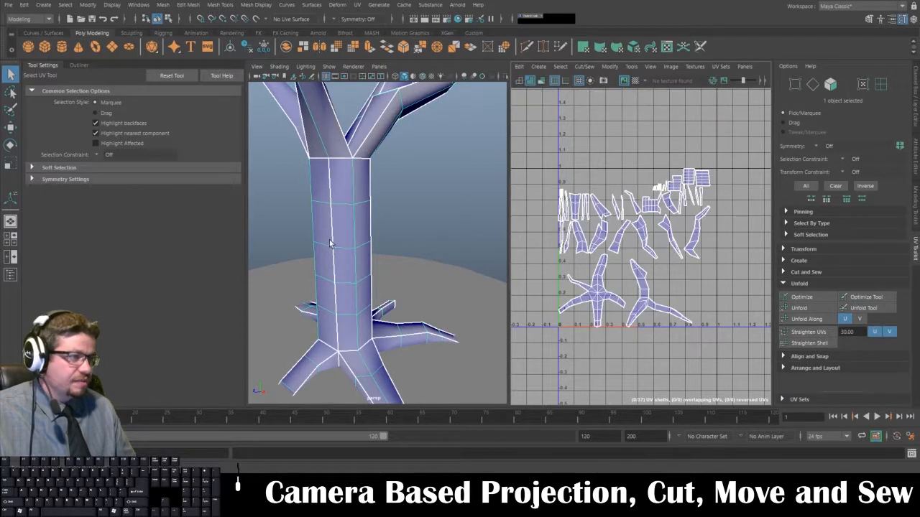
- Switch to edge selection and pick the stepped UV seam running up the trunk from the roots
right_click_drag(345, 196, 347, 177)
left_click_drag(350, 196, 604, 219, "alt")
left_click_drag(388, 265, 466, 257, "alt")
right_click_drag(434, 257, 421, 292, "alt")
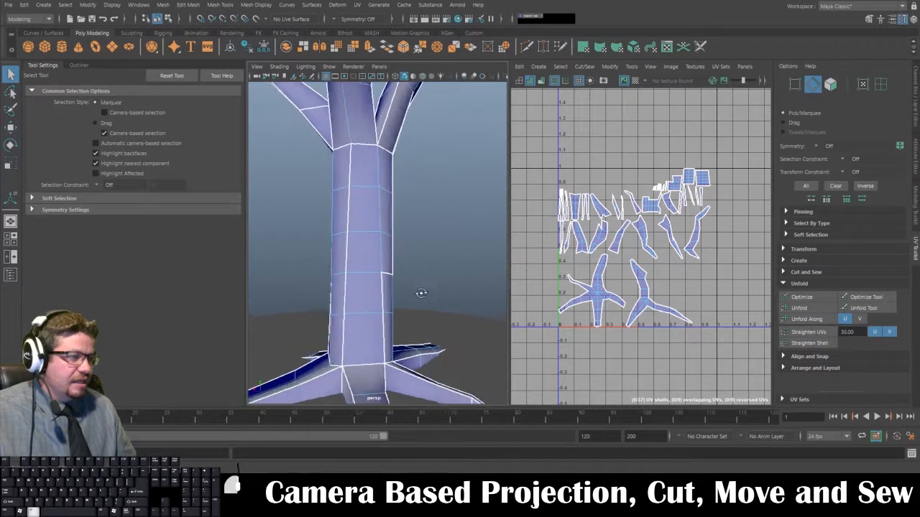
left_click_drag(421, 292, 361, 290, "alt")
middle_click_drag(361, 291, 359, 236, "alt")
right_click_drag(359, 237, 314, 251, "alt")
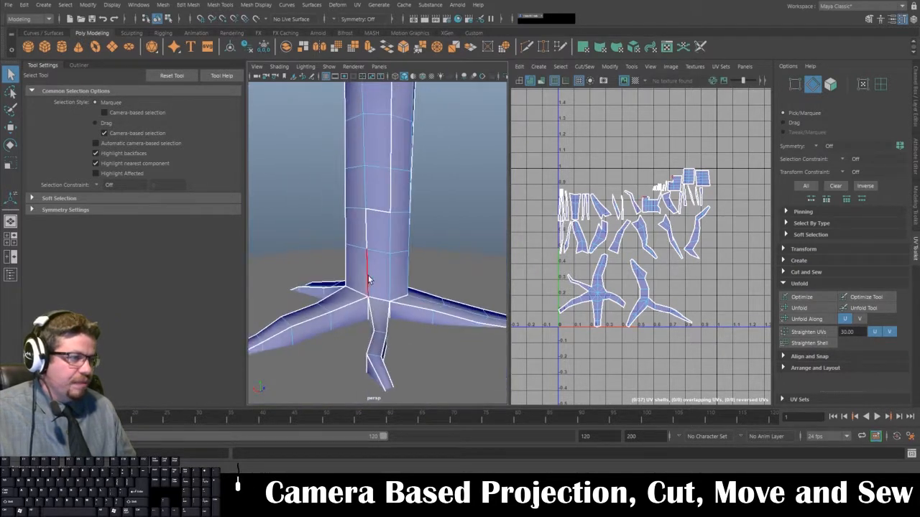
left_click(371, 234, "shift")
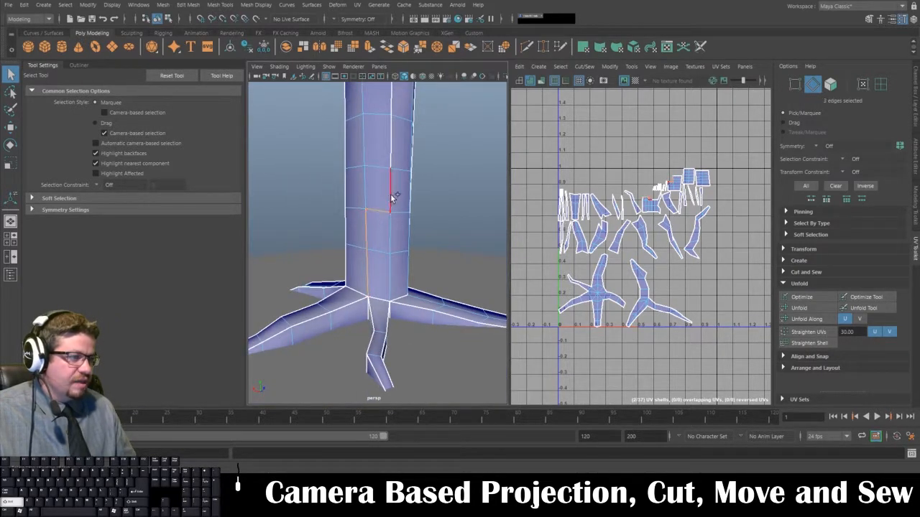
left_click(394, 165, "shift")
middle_click_drag(394, 120, 395, 195, "alt")
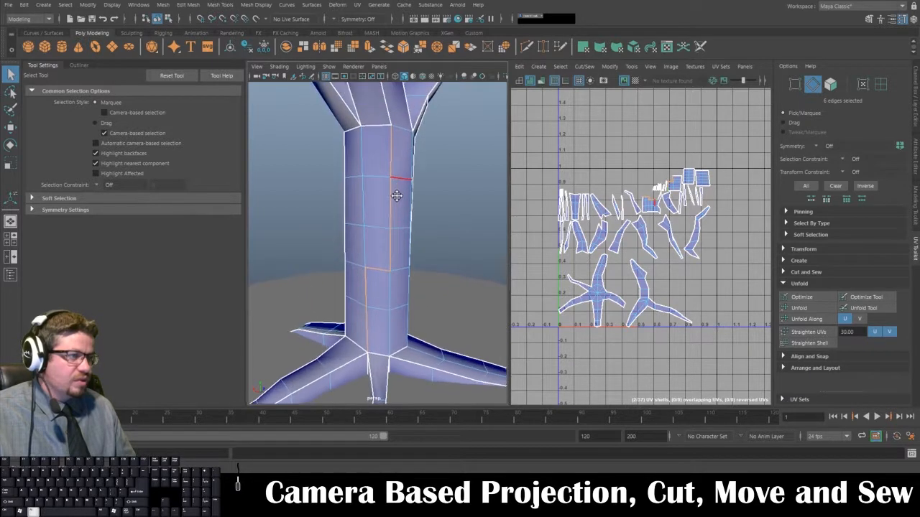
- Reselect the six edges of the stepped trunk seam and join their UV shells with Move and Sew
left_click(364, 286)
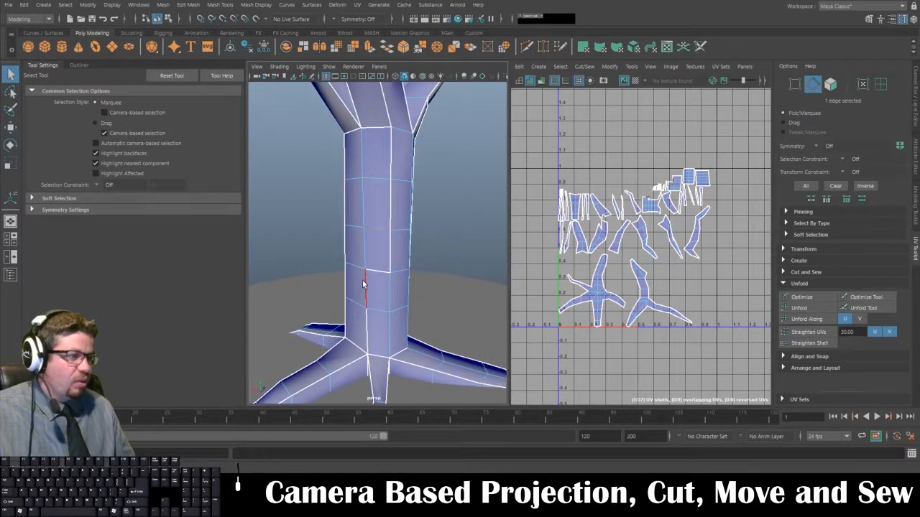
left_click(365, 330, "shift")
left_click(391, 207, "shift")
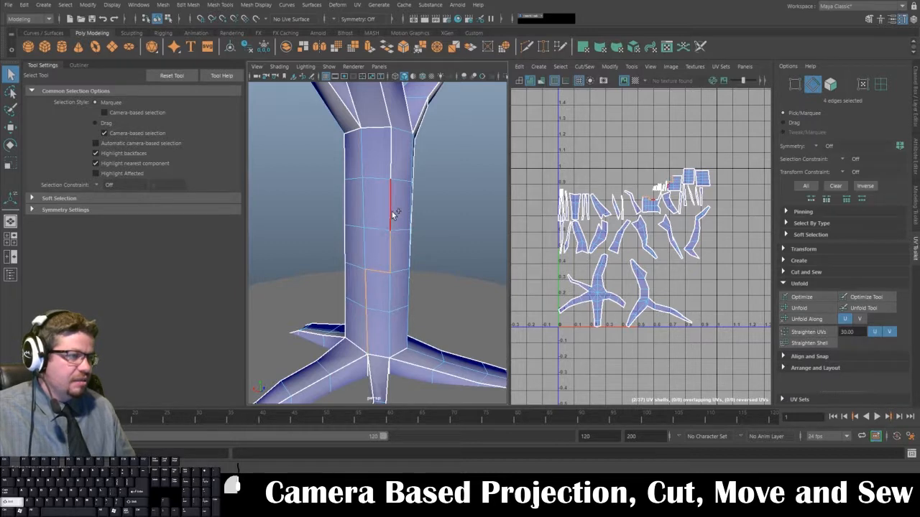
left_click(394, 158, "shift")
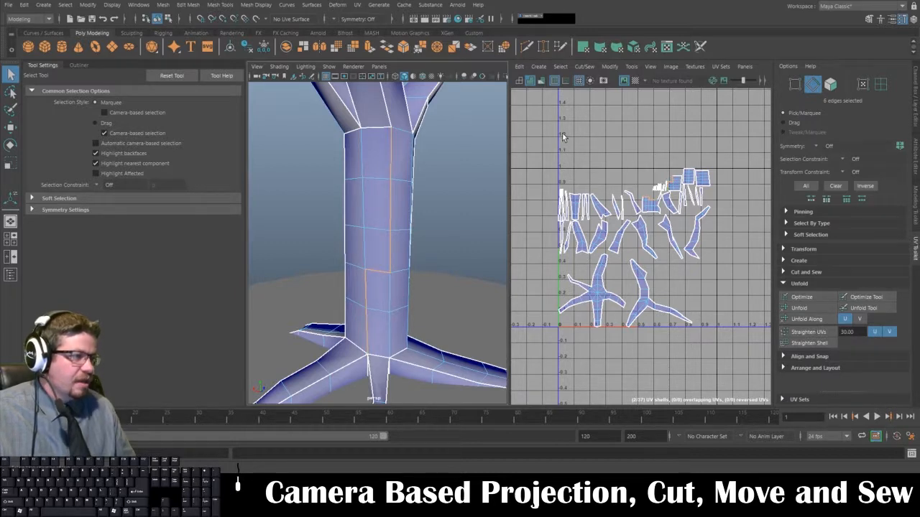
left_click(588, 68)
left_click(600, 158)
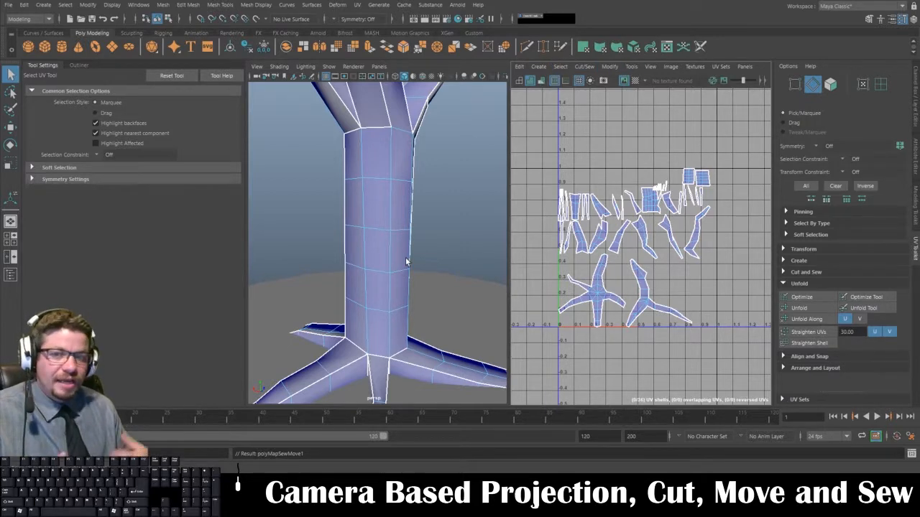
- Try Stitch Together on the five edges of the straight vertical seam on another side of the trunk, and undo it
left_click_drag(424, 266, 404, 191, "alt")
right_click(416, 164)
right_click_drag(416, 164, 419, 149)
left_click(418, 173)
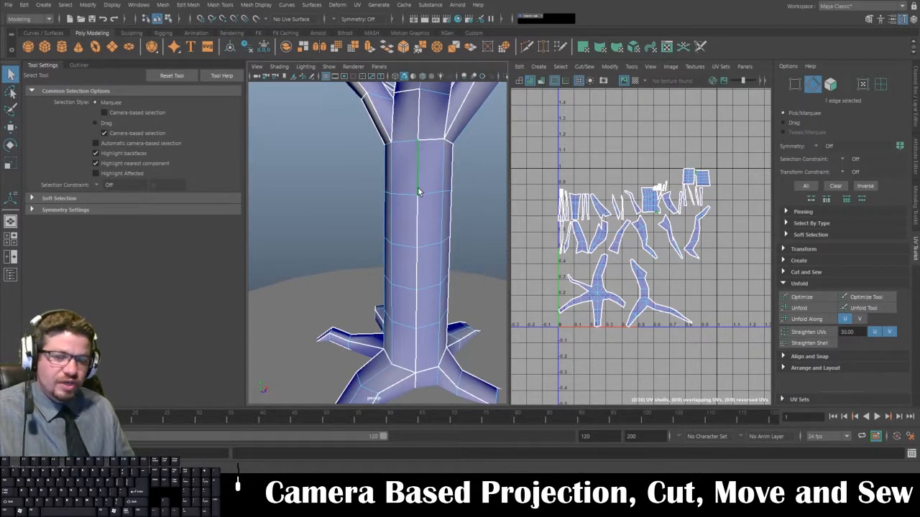
left_click(416, 272, "shift")
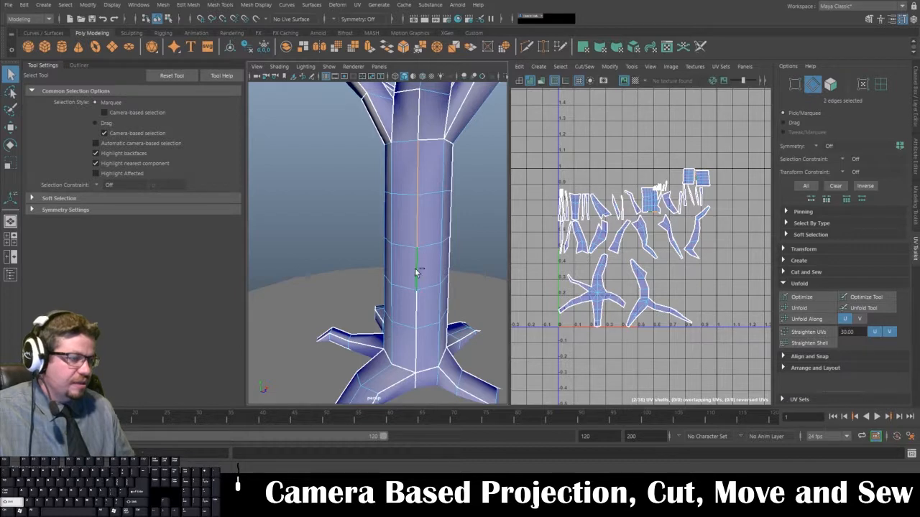
left_click(419, 335, "shift")
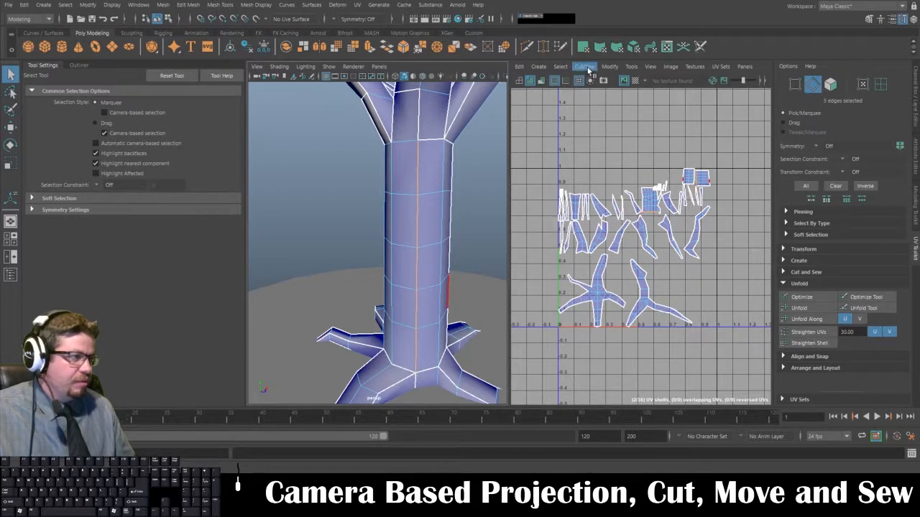
left_click(584, 66)
left_click(601, 168)
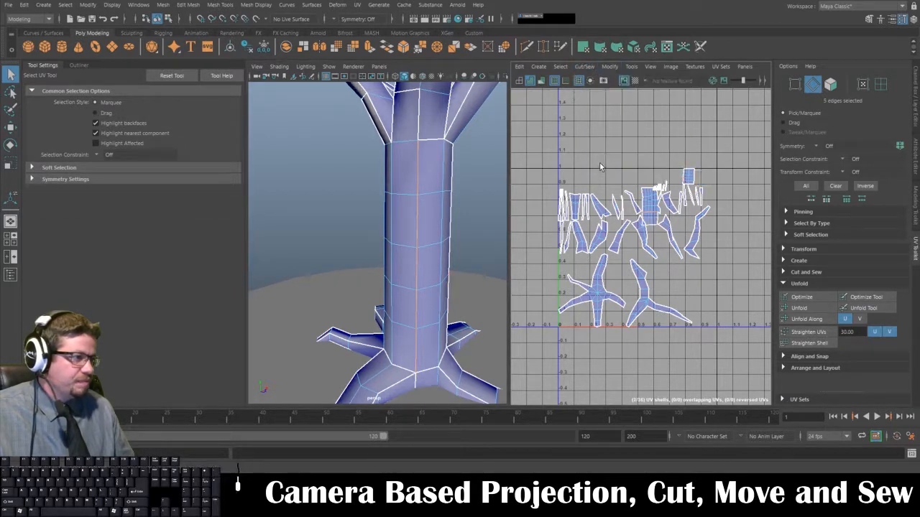
key("ctrl+z")
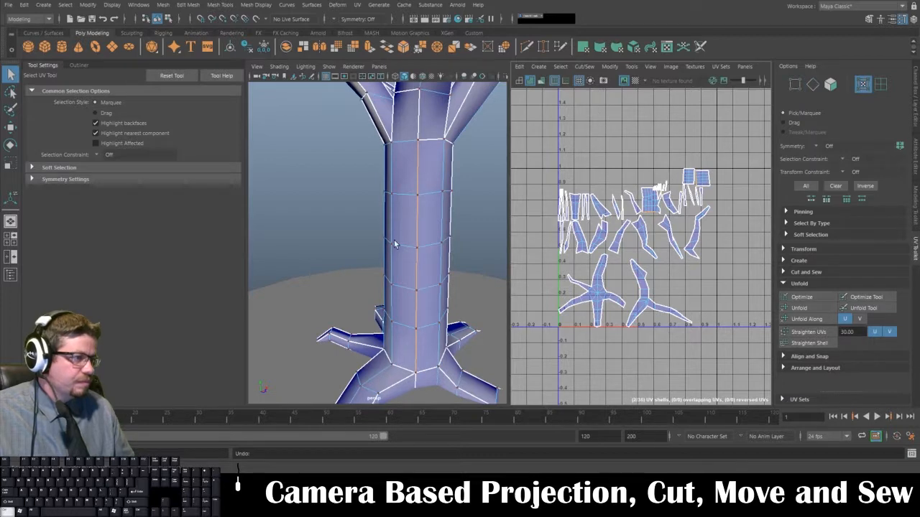
key("ctrl+z")
- Reselect the five edges of the straight vertical trunk seam and join their UV shells with Move and Sew
left_click(423, 177)
left_click(424, 222, "shift")
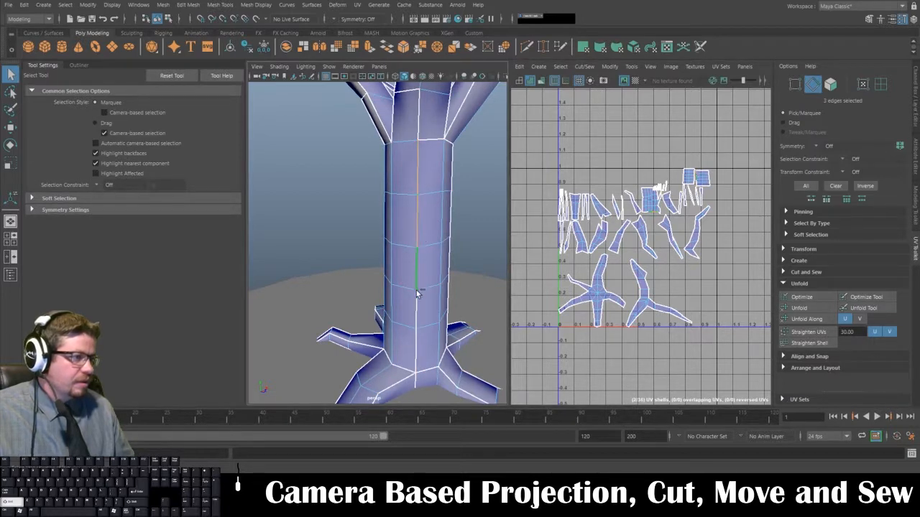
left_click(585, 66)
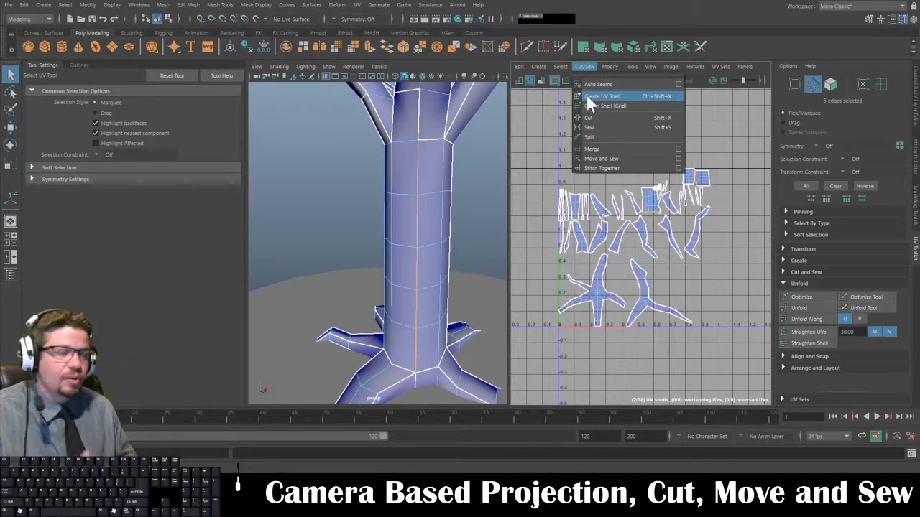
left_click(578, 159)
- Select the five edges of the next vertical UV seam on the trunk and join their shells with Move and Sew
left_click_drag(454, 209, 338, 190, "alt")
key("q")
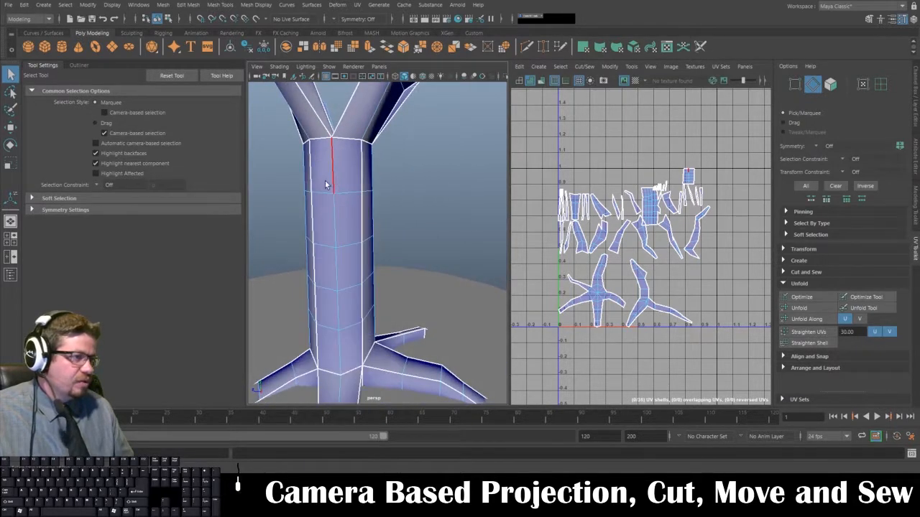
left_click(317, 305, "shift")
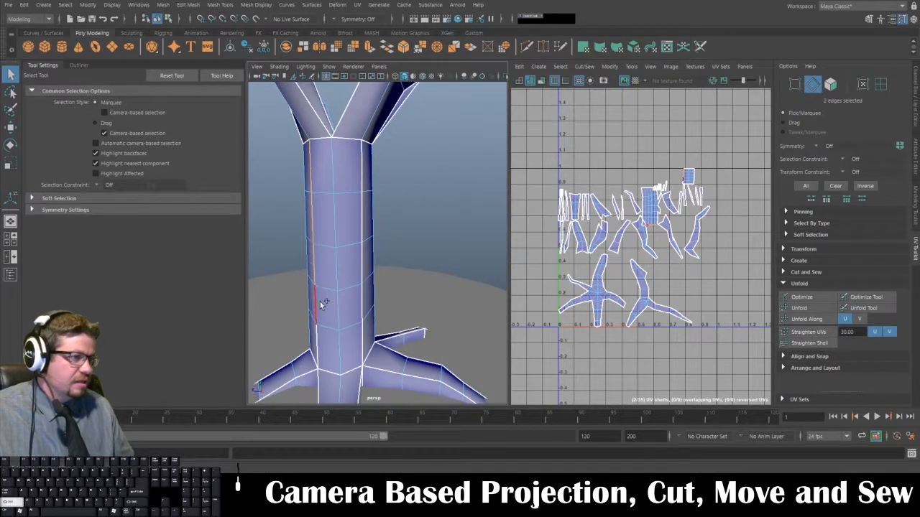
left_click(320, 345, "shift")
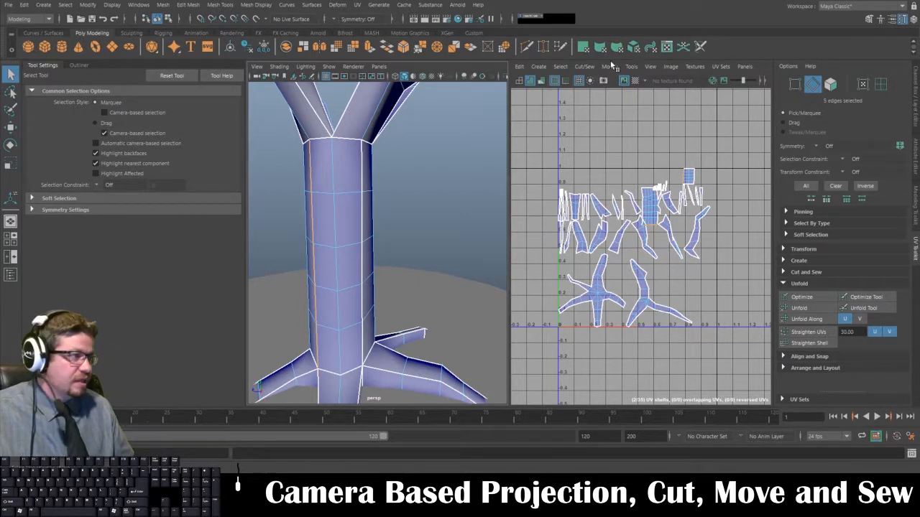
left_click(585, 66)
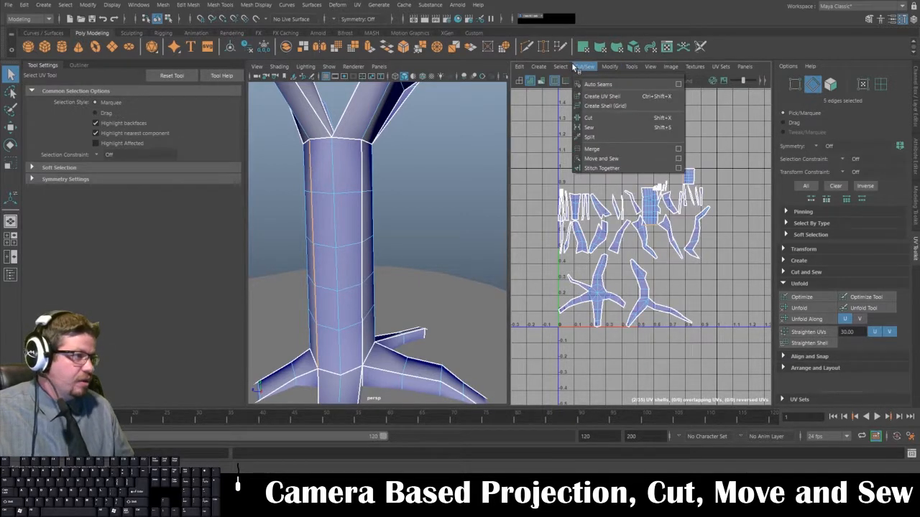
left_click(602, 159)
- Move the sewn trunk UV shell out of the crowded layout into empty space beside the UV tile with Move UV Shell
left_click(631, 66)
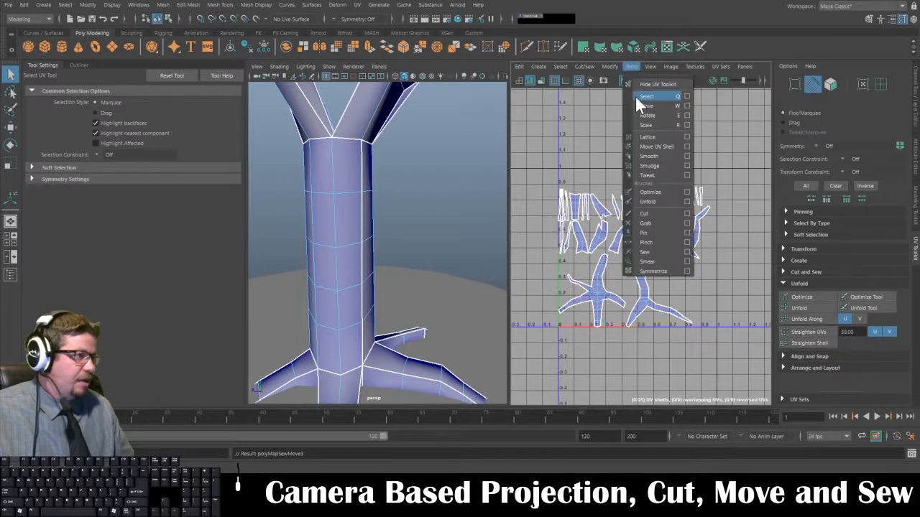
left_click(649, 146)
left_click_drag(651, 198, 542, 143)
middle_click_drag(543, 142, 631, 202, "alt")
right_click_drag(631, 202, 737, 191, "alt")
middle_click_drag(738, 191, 765, 237, "alt")
right_click_drag(647, 215, 704, 191, "alt")
middle_click_drag(704, 190, 622, 172, "alt")
middle_click_drag(755, 219, 664, 194, "alt")
right_click_drag(664, 194, 683, 237, "alt")
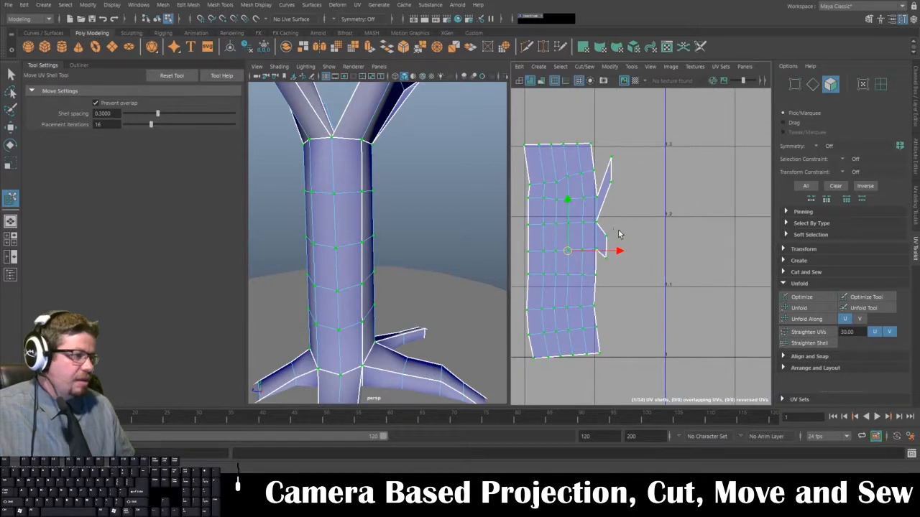
- Rotate the trunk UV shell about a quarter turn so it lies horizontally
key("e")
left_click_drag(610, 227, 526, 191)
middle_click_drag(596, 200, 668, 177, "alt")
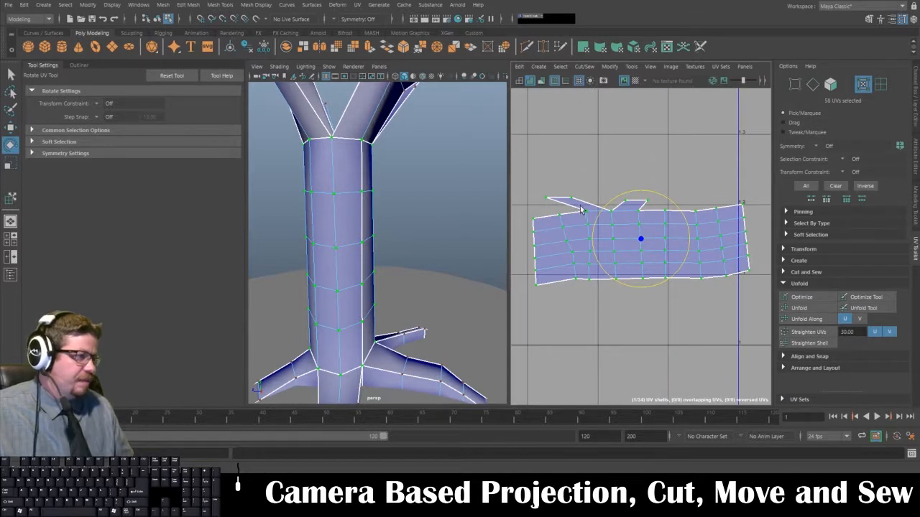
scroll(591, 192, "up", 2)
- Select the two edges at the top of the trunk where the branch faces attach and cut the UVs along them
left_click_drag(316, 140, 366, 109, "alt")
right_click_drag(366, 108, 373, 216, "alt")
left_click_drag(373, 216, 402, 221, "alt")
left_click(364, 212)
left_click(402, 220)
left_click(386, 206)
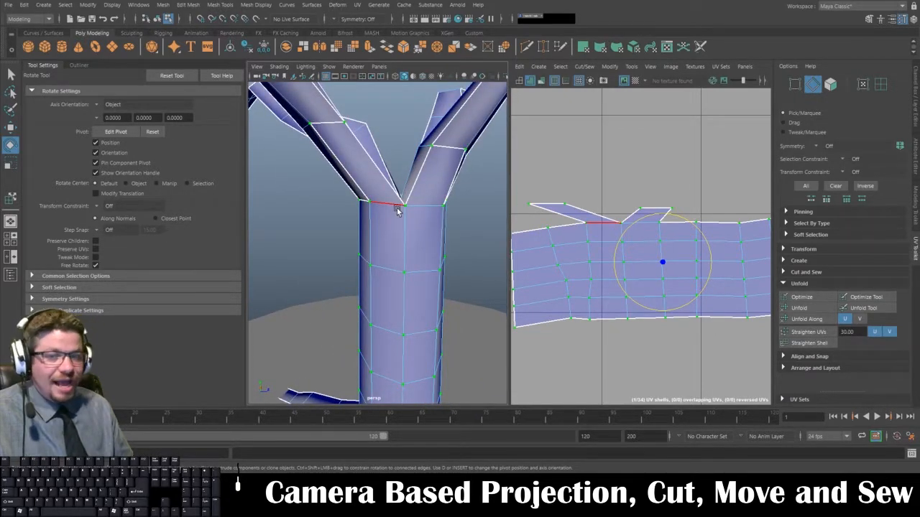
left_click_drag(427, 216, 404, 220, "alt")
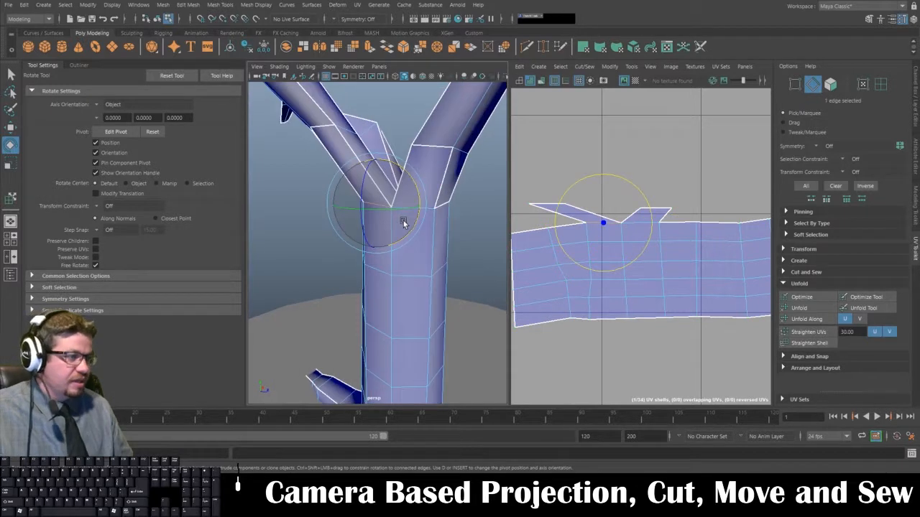
key("w")
key("w")
left_click(417, 210, "shift")
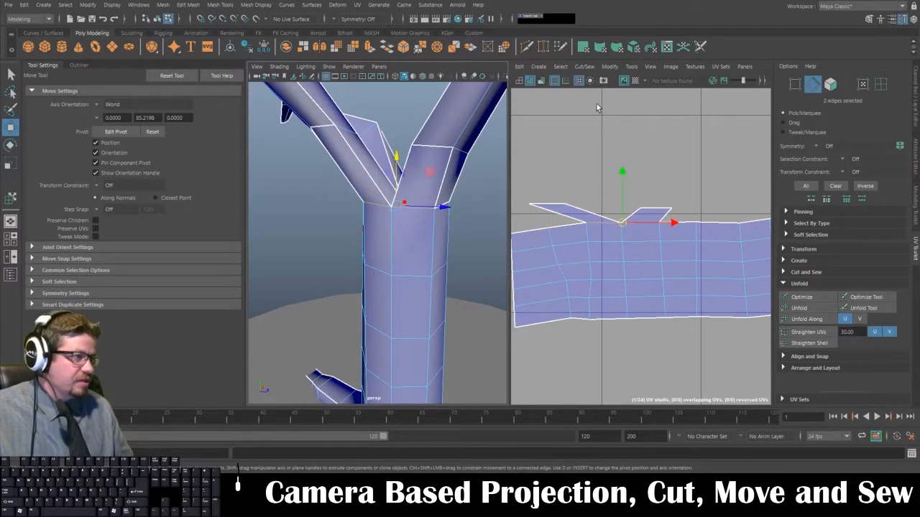
left_click(585, 67)
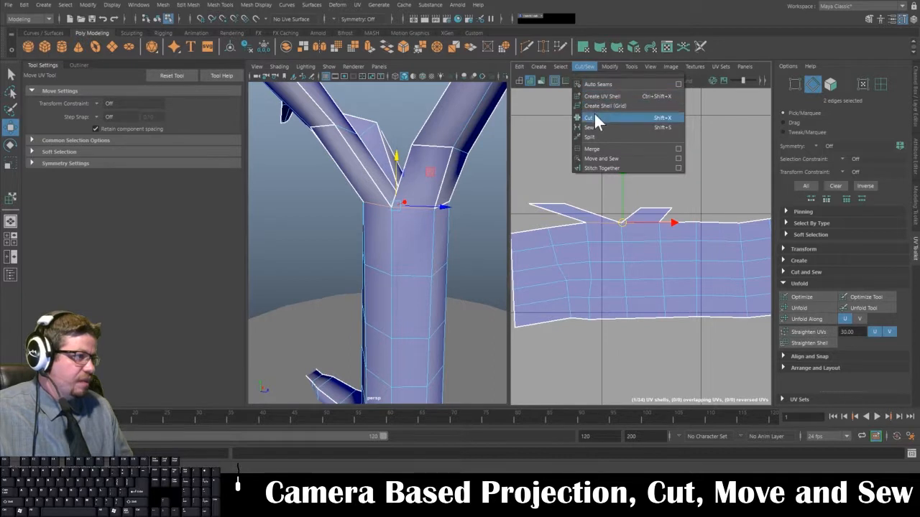
left_click(594, 112)
- Move the two detached branch-face UV shells up and away from the trunk shell
left_click(631, 67)
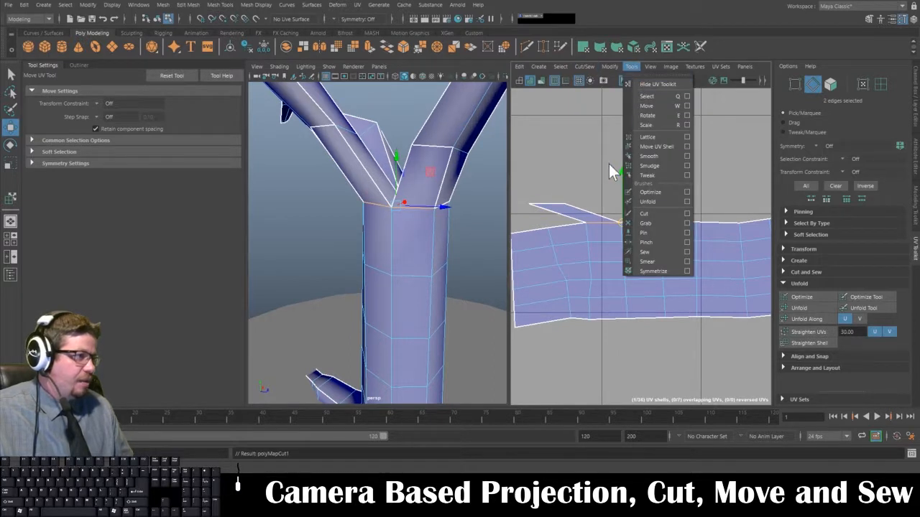
left_click(638, 146)
left_click_drag(587, 188, 620, 112)
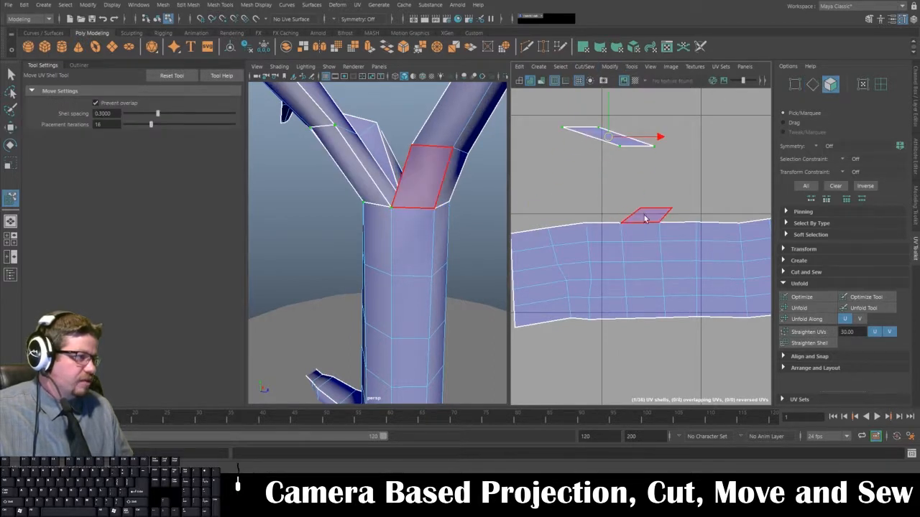
left_click_drag(640, 219, 679, 155)
- Select the trunk UV shell and unfold it
left_click(652, 230)
scroll(625, 238, "down", 3)
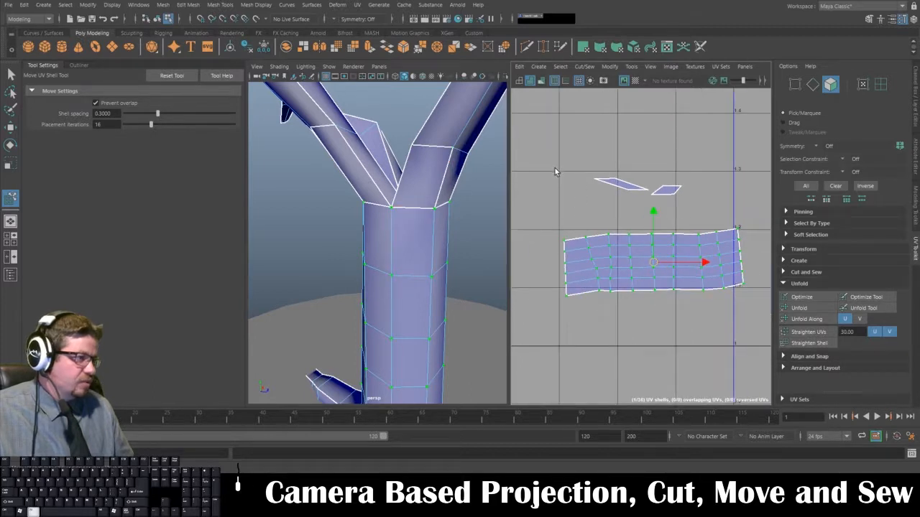
left_click(631, 66)
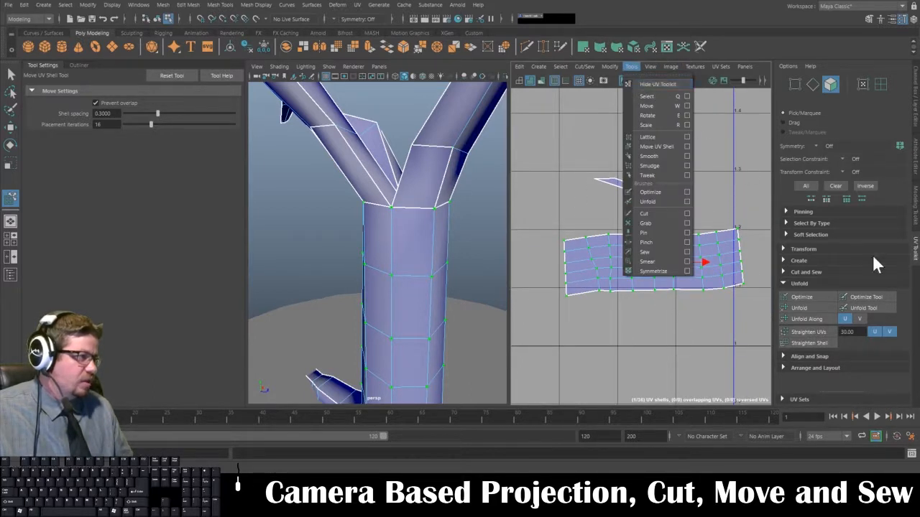
left_click(916, 248)
left_click(917, 248)
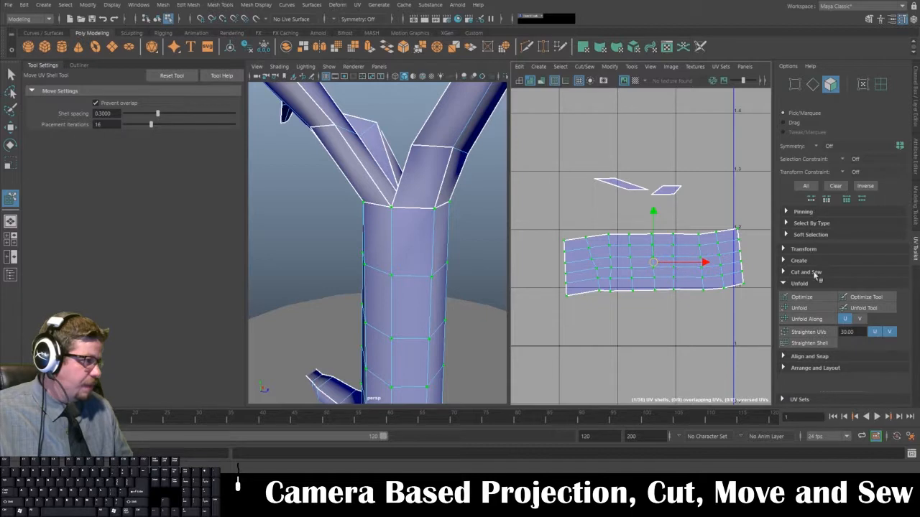
left_click(807, 307)
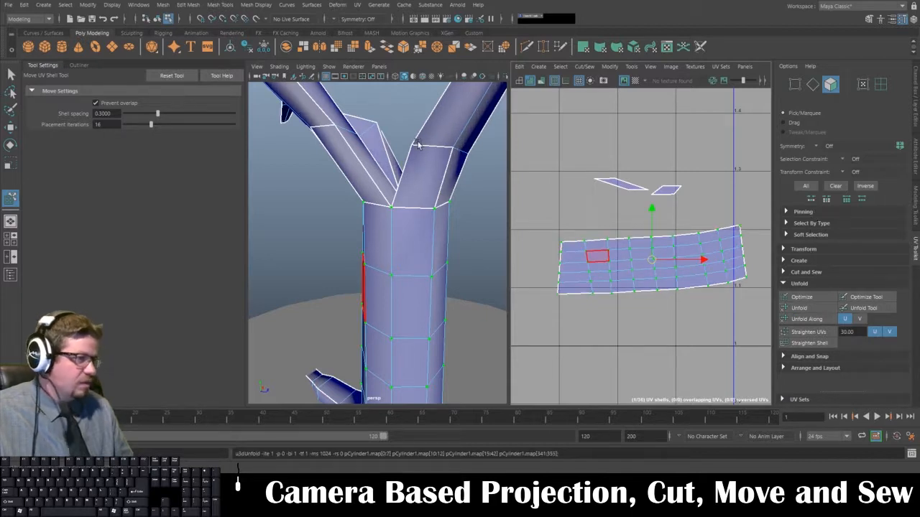
- Assign a new Lambert material to the tree
right_click_drag(414, 178, 440, 415)
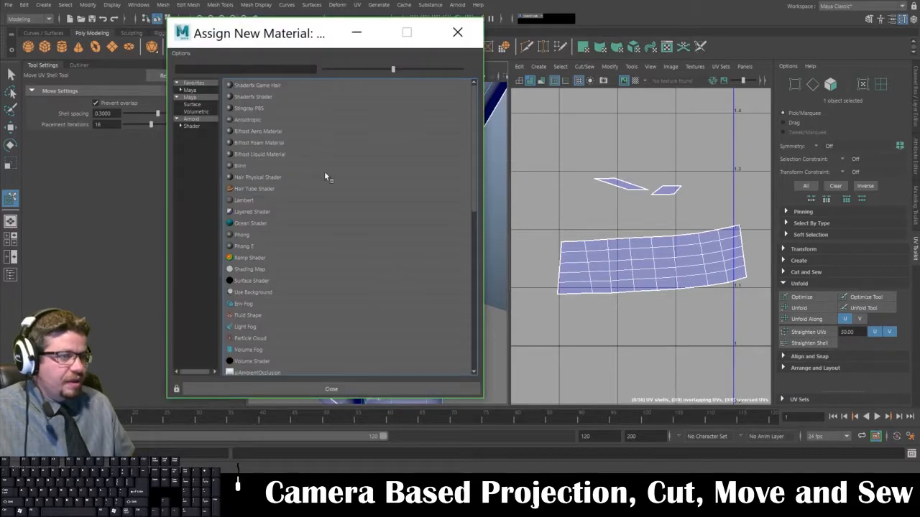
left_click(205, 104)
left_click(248, 119)
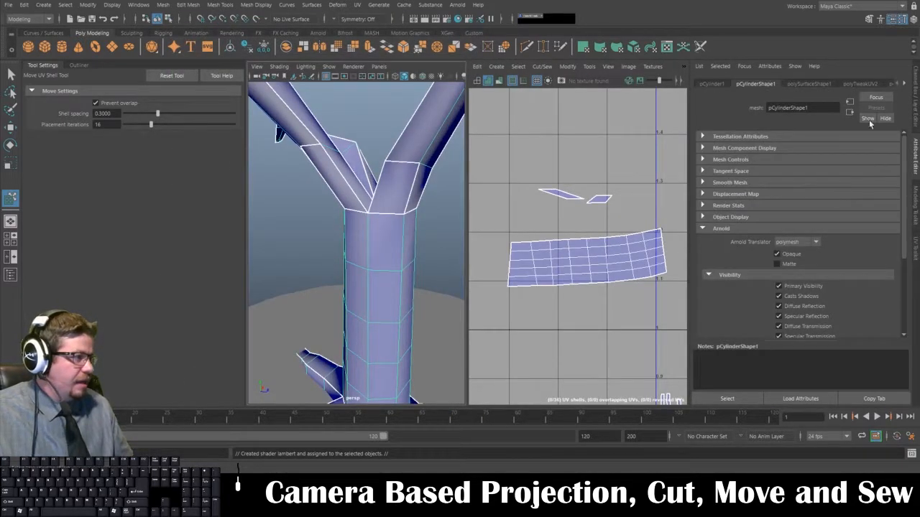
- Map a Checker texture to the new Lambert's color and switch the viewport to textured display
left_click(903, 83)
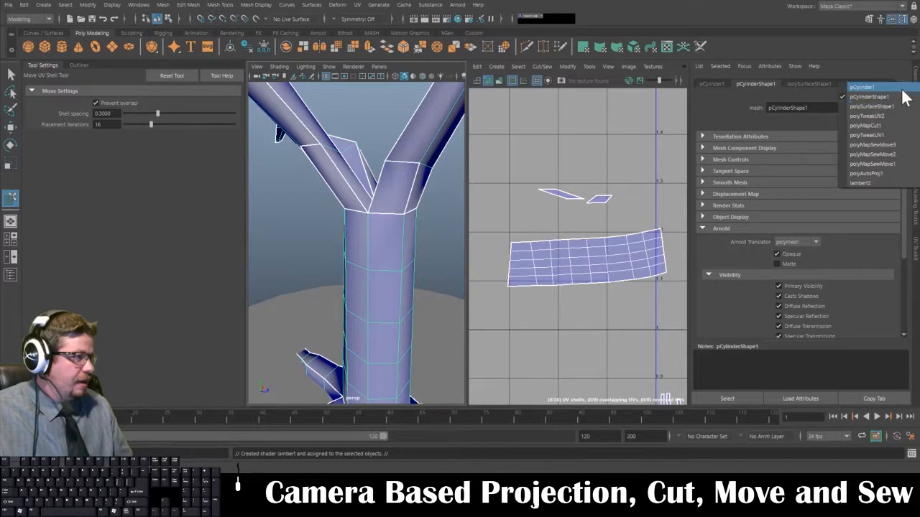
left_click(866, 182)
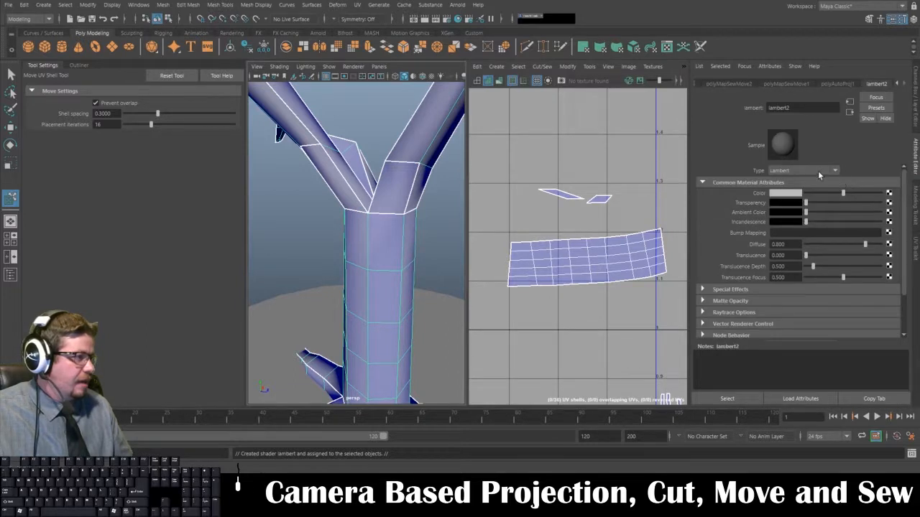
left_click(889, 195)
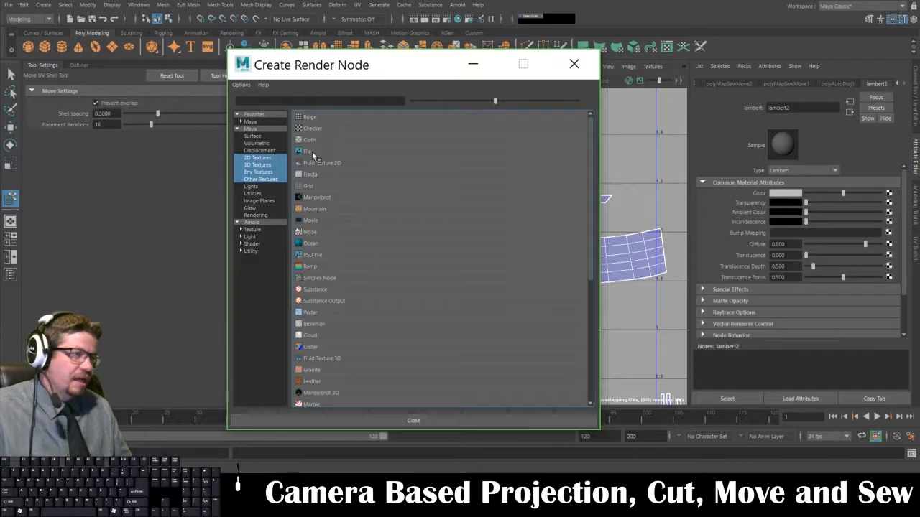
left_click(312, 128)
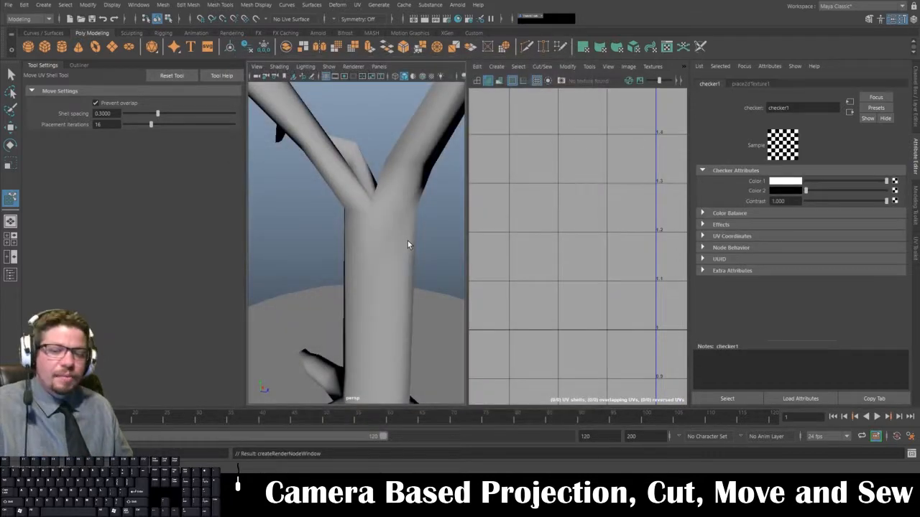
key("6")
- Reselect the tree and scale its trunk UV shell up to several times its size so the checker pattern repeats on the trunk
left_click(389, 257)
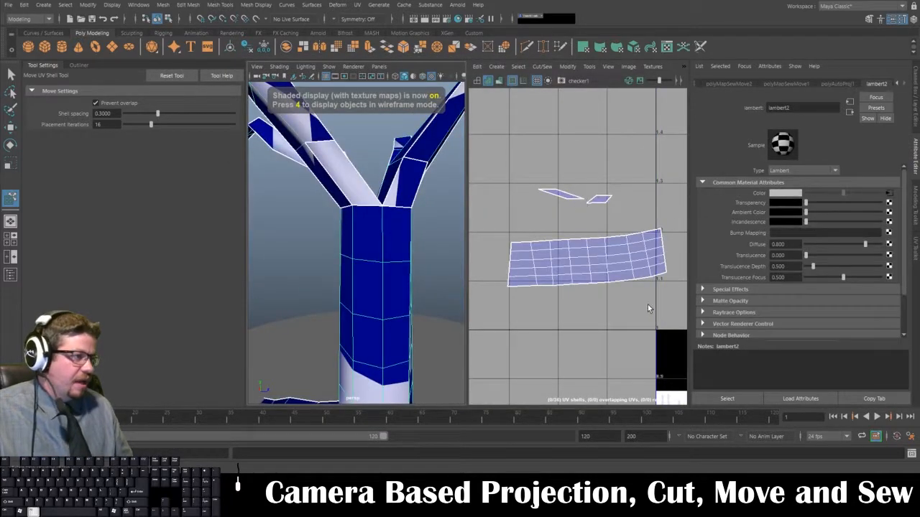
left_click(588, 66)
left_click(609, 146)
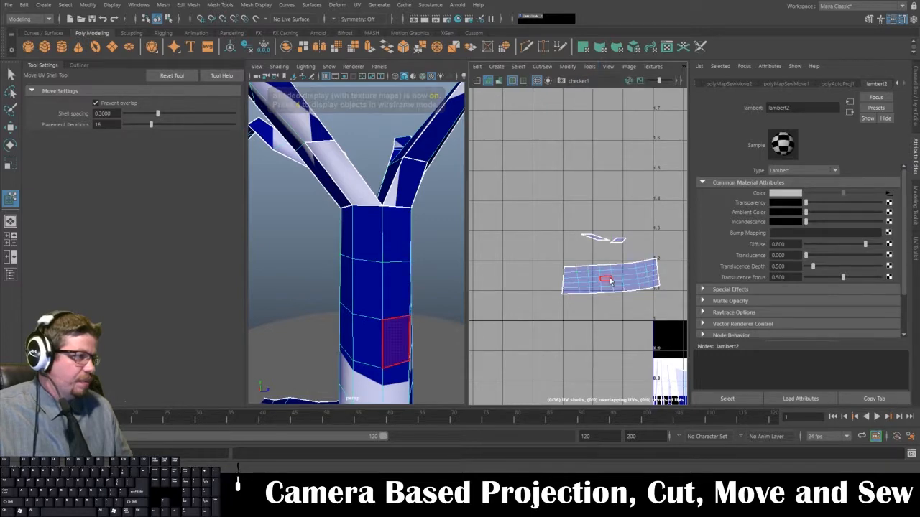
left_click(609, 278)
key("r")
left_click_drag(610, 276, 719, 277)
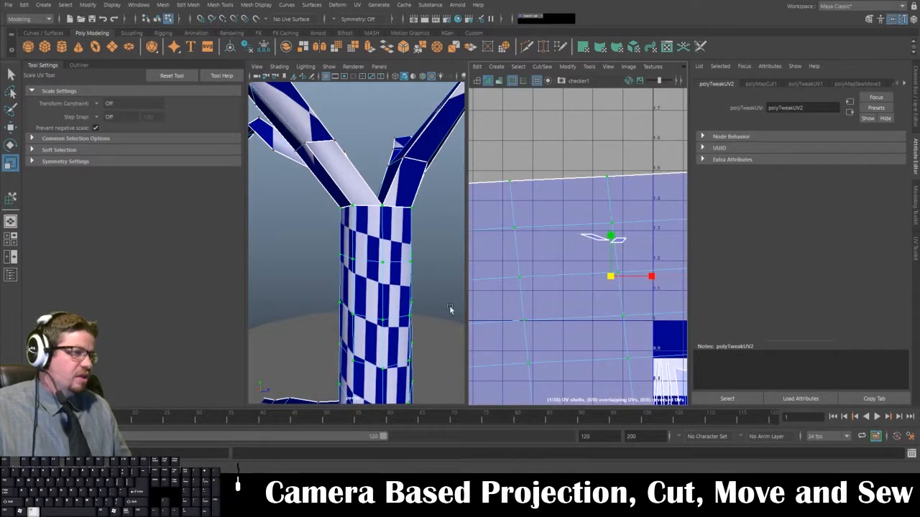
- Unfold the enlarged trunk UV shell along V
scroll(450, 309, "down", 5, "alt")
left_click_drag(345, 279, 366, 280, "alt")
scroll(366, 280, "up", 5, "alt")
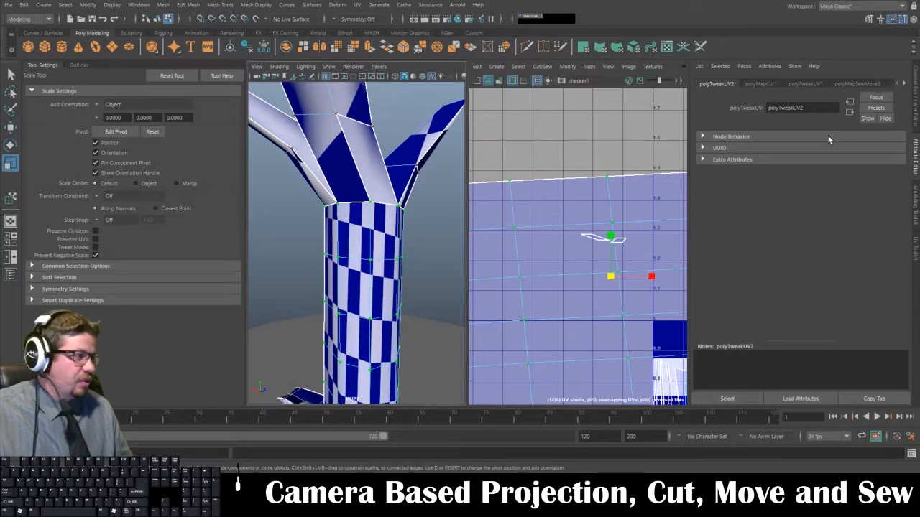
left_click(915, 100)
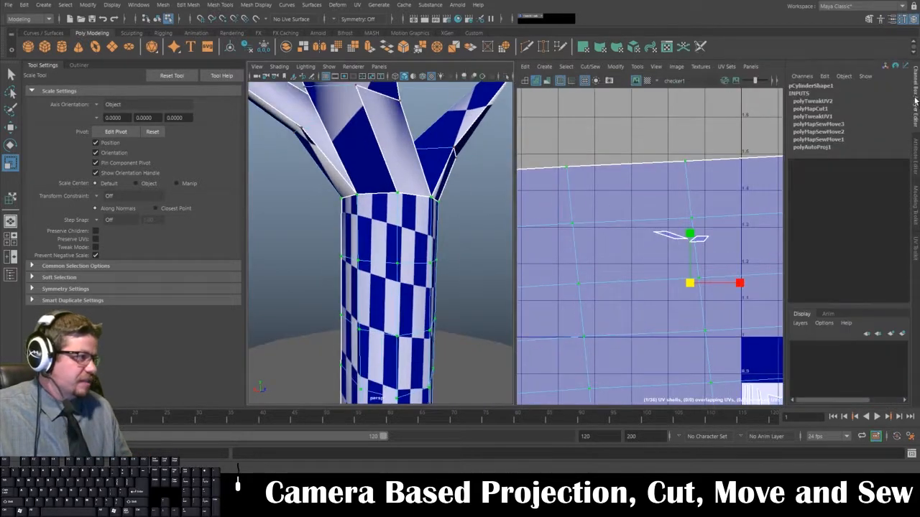
left_click(915, 250)
left_click(809, 313)
right_click_drag(633, 154, 545, 132, "alt")
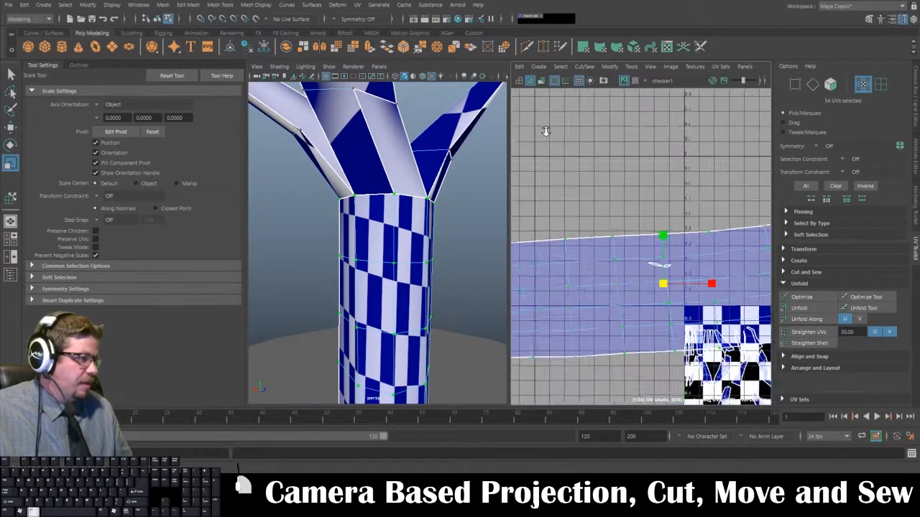
right_click_drag(690, 251, 626, 248, "alt")
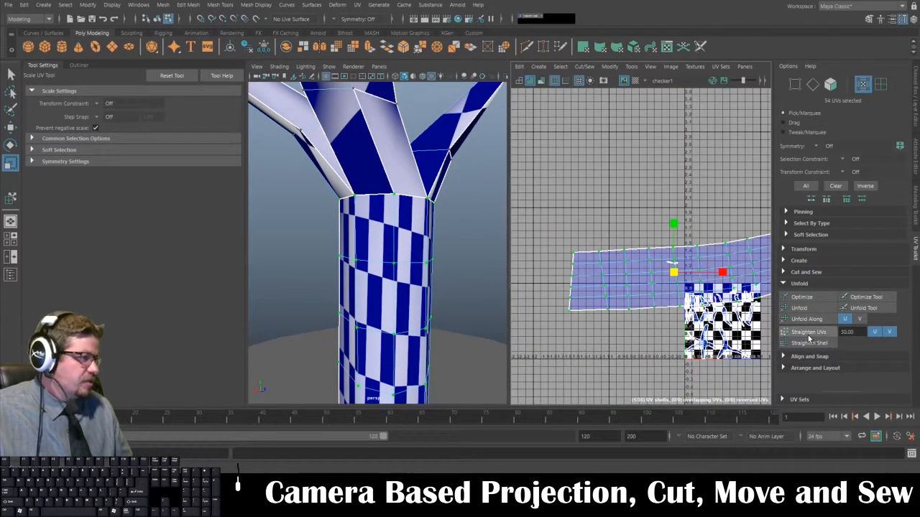
left_click(858, 319)
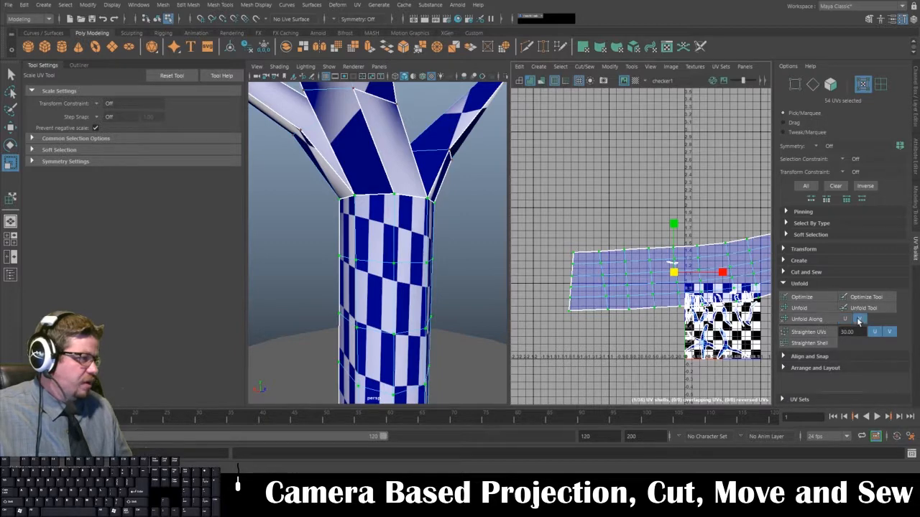
left_click(848, 320)
left_click(824, 320)
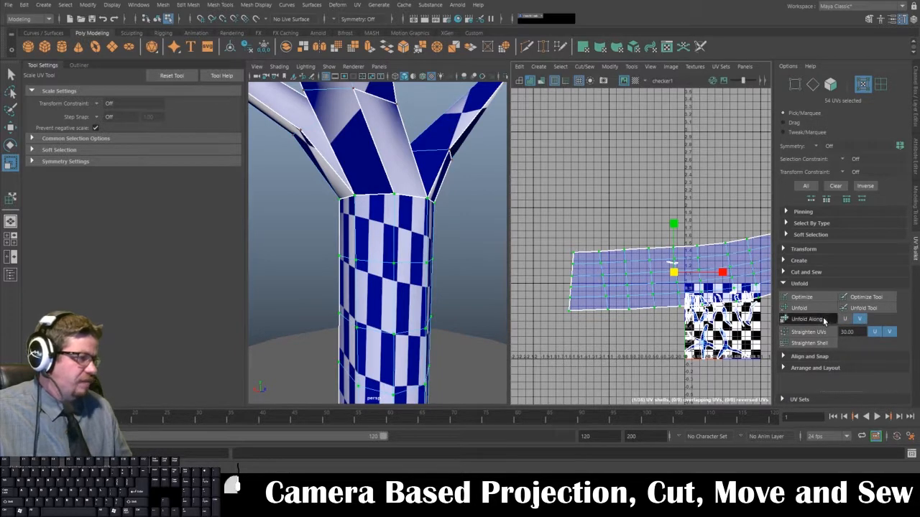
right_click_drag(672, 269, 742, 235, "alt")
middle_click_drag(742, 235, 731, 219, "alt")
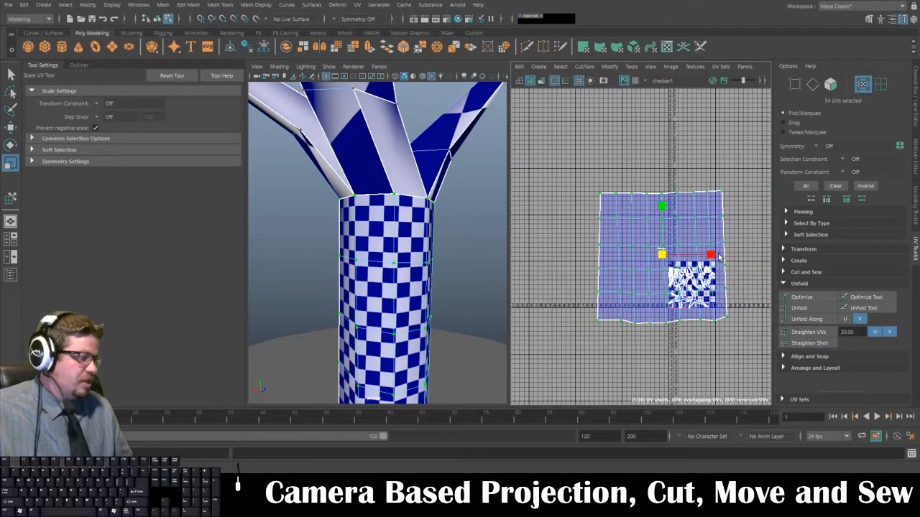
- Move the trunk UV shell horizontally clear of the UV tile, inspect the checkered trunk all around, and return to object mode
key("w")
left_click_drag(713, 255, 616, 255)
left_click_drag(437, 271, 548, 281, "alt")
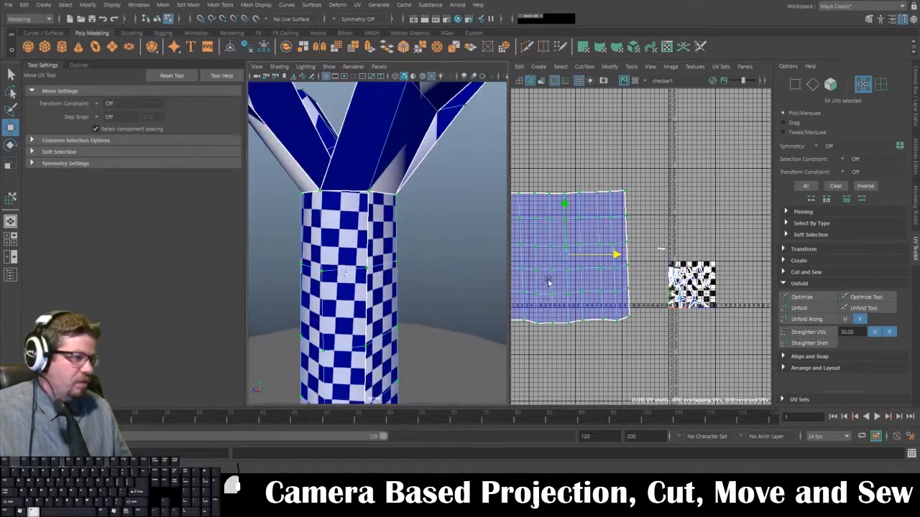
right_click_drag(328, 263, 280, 266, "alt")
left_click_drag(288, 266, 464, 262, "alt")
right_click_drag(464, 262, 381, 260, "alt")
left_click_drag(380, 260, 384, 223, "alt")
right_click_drag(385, 219, 433, 207)
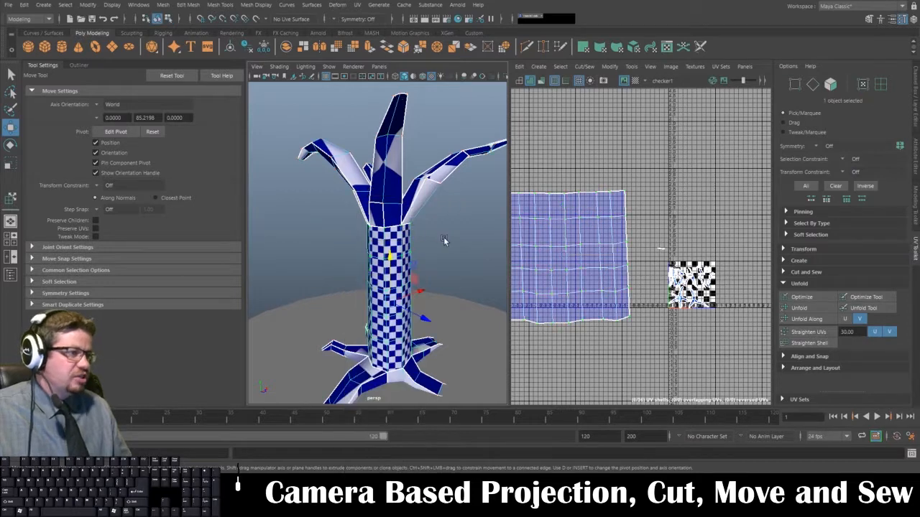
- Select all faces of one upper branch in the viewport and apply a camera-based UV projection to them
left_click(443, 237)
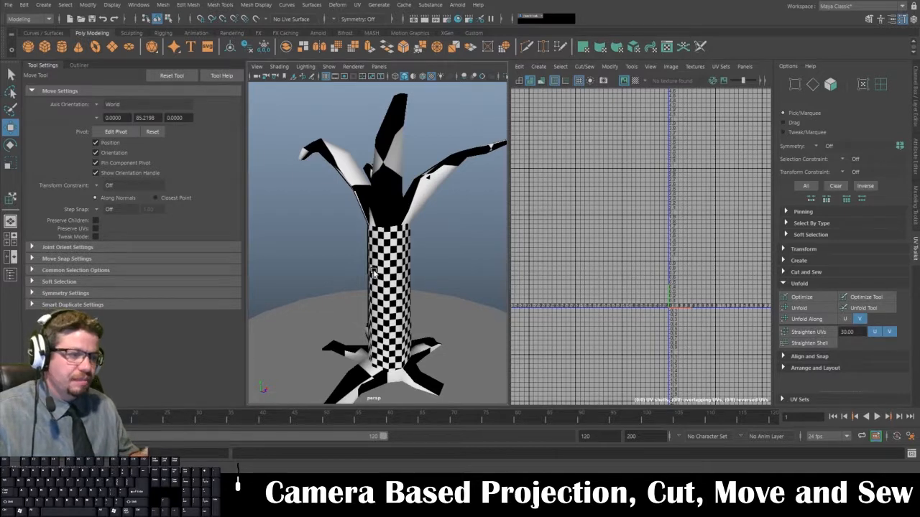
left_click_drag(394, 262, 424, 261, "alt")
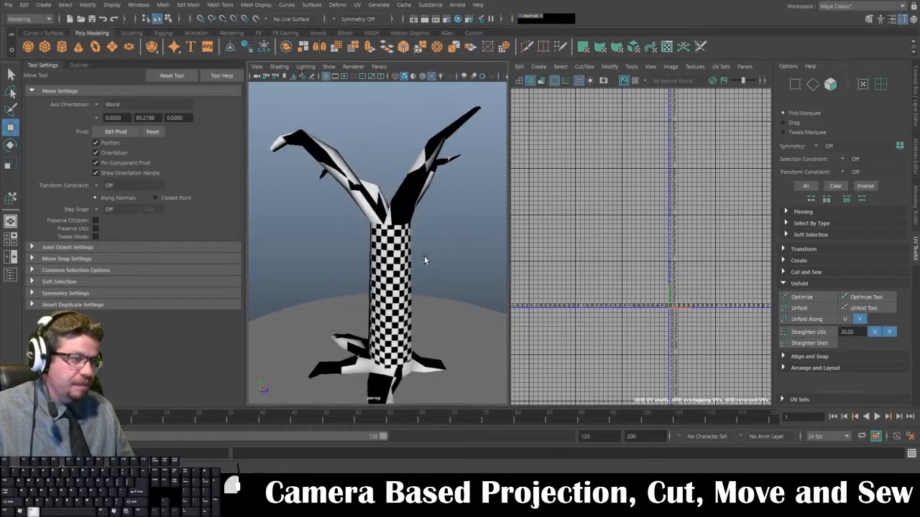
left_click(395, 217)
left_click_drag(430, 222, 447, 212, "alt")
right_click_drag(402, 173, 435, 155, "alt")
middle_click_drag(424, 148, 409, 316, "alt")
right_click_drag(416, 220, 357, 263)
left_click_drag(357, 263, 388, 151, "alt")
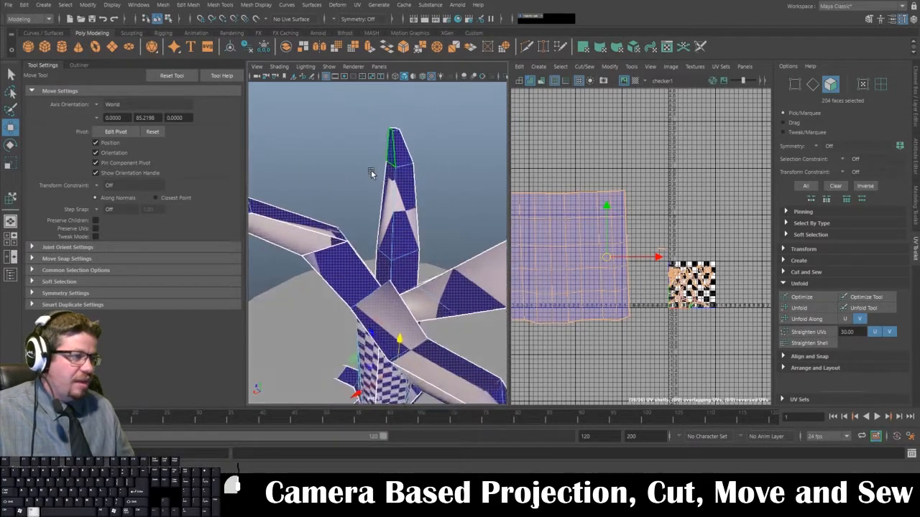
left_click_drag(364, 120, 245, 210)
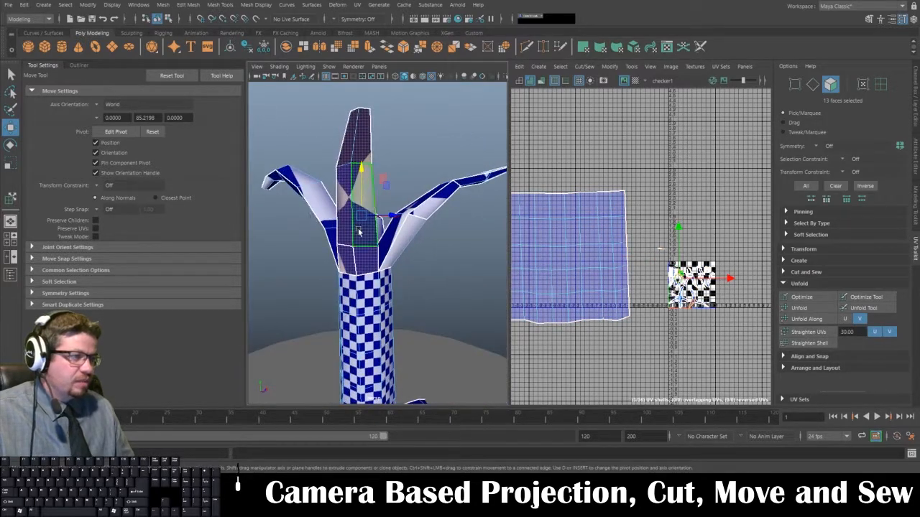
left_click_drag(359, 232, 368, 217, "alt")
key("space")
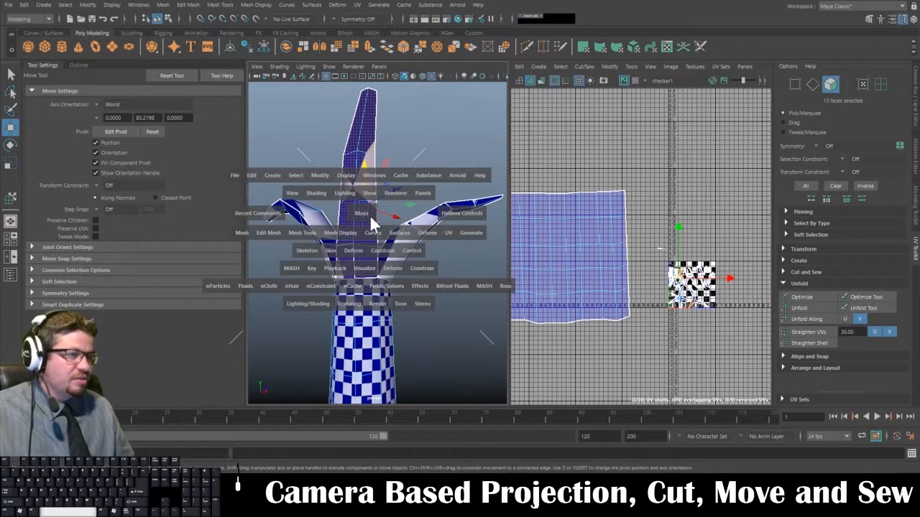
left_click(449, 233)
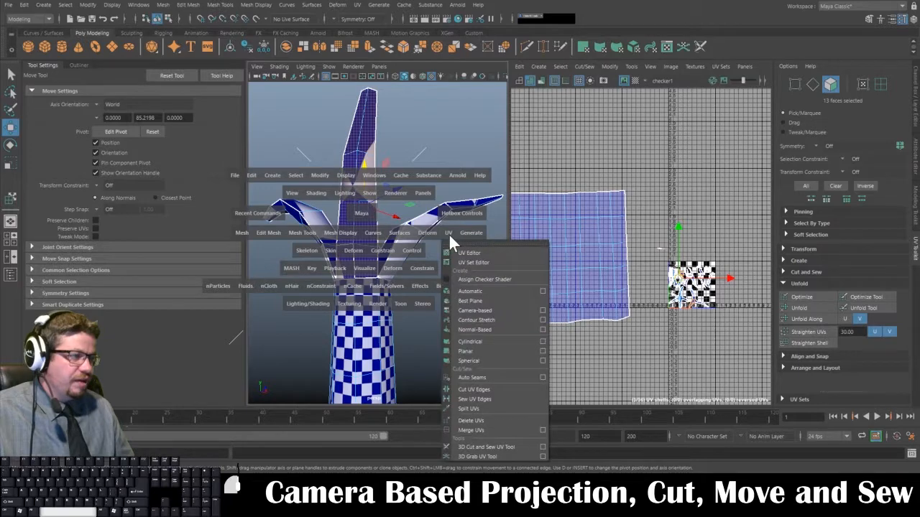
left_click(467, 312)
- Select the edge line running from the projected branch's base to its tip and cut its UVs there
right_click_drag(365, 210, 366, 173)
left_click_drag(367, 189, 388, 273, "alt")
left_click(385, 280)
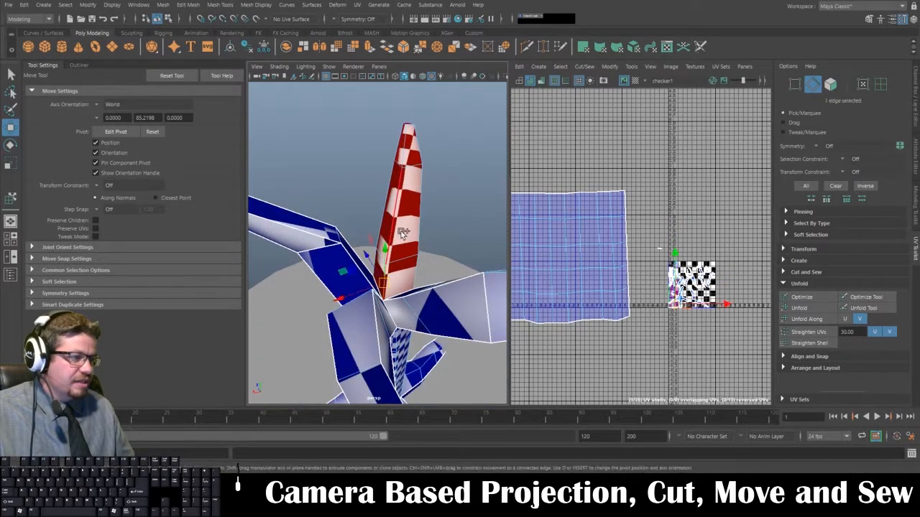
left_click(405, 219, "shift")
left_click(403, 151, "shift")
left_click_drag(404, 151, 314, 203, "alt")
left_click(345, 200, "shift")
right_click_drag(314, 204, 342, 260, "alt")
left_click_drag(342, 260, 358, 230, "alt")
middle_click_drag(358, 230, 411, 282, "alt")
left_click(325, 206, "shift")
left_click(294, 152, "shift")
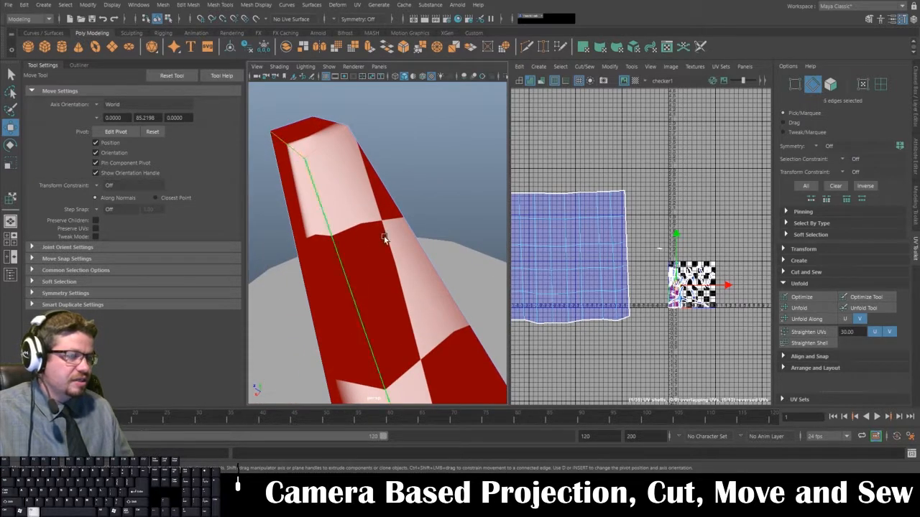
right_click_drag(385, 238, 329, 211, "alt")
left_click(307, 207, "shift")
left_click_drag(328, 211, 345, 240, "alt")
right_click_drag(344, 240, 320, 225, "alt")
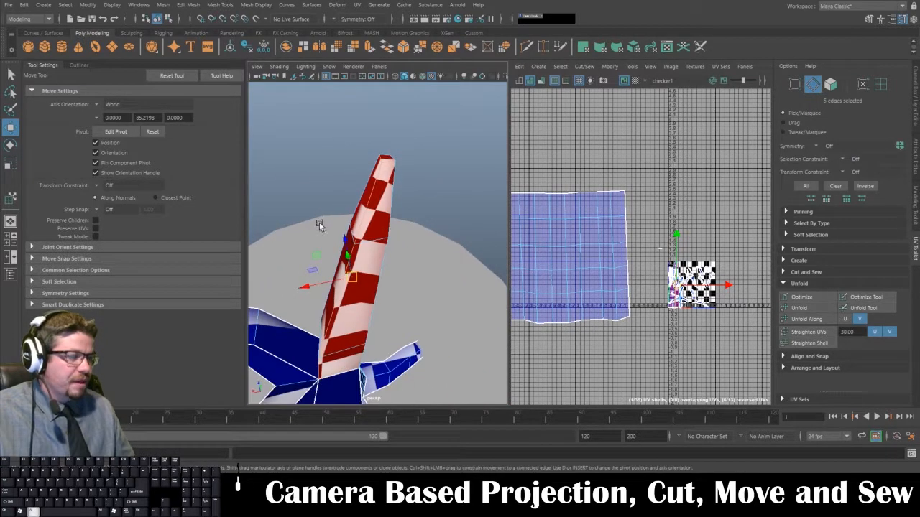
left_click_drag(319, 223, 294, 222, "alt")
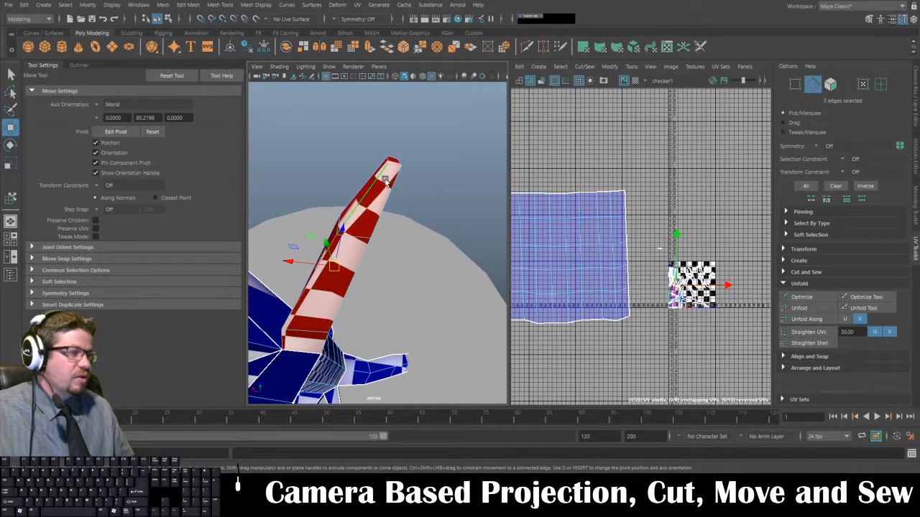
left_click(583, 66)
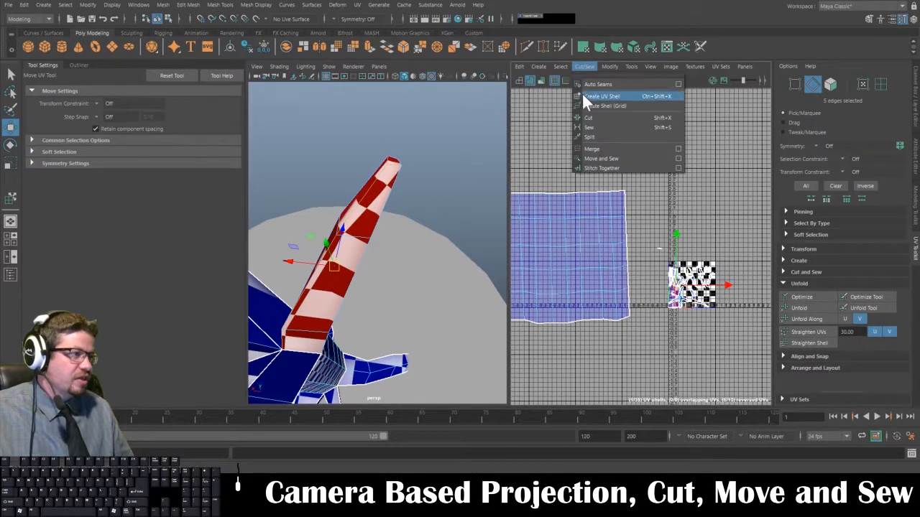
left_click(587, 119)
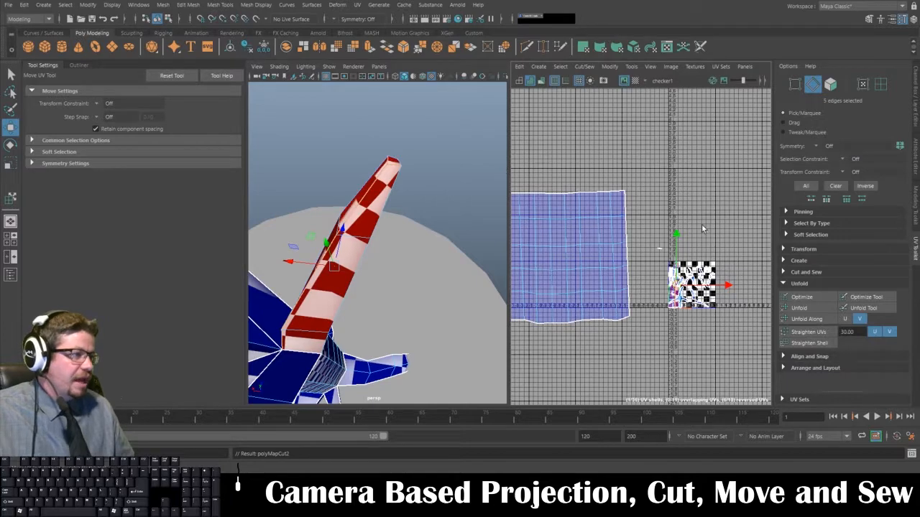
- Move the projected branch's UV shell up clear of the UV tile with the Move UV Shell tool
scroll(698, 308, "up", 6)
middle_click_drag(673, 315, 592, 197, "alt")
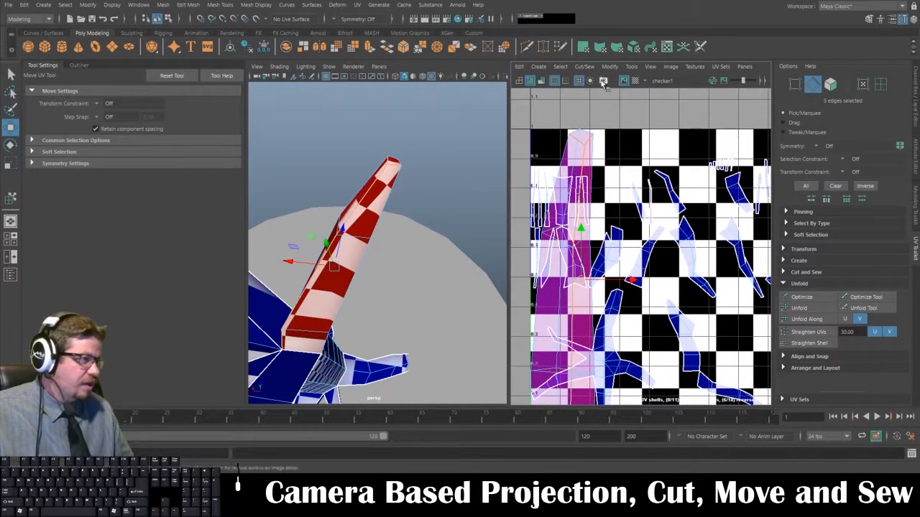
left_click(631, 66)
left_click(653, 147)
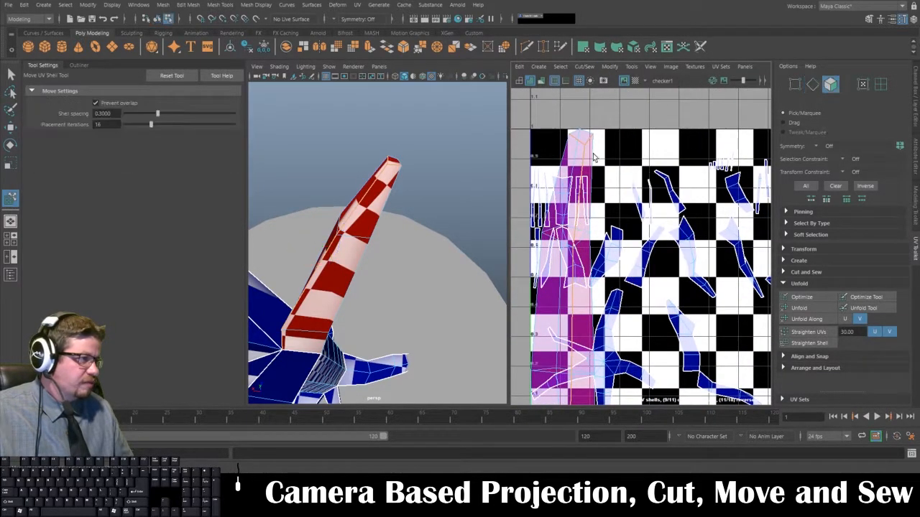
left_click(594, 157)
scroll(583, 199, "down", 5)
left_click_drag(610, 195, 614, 36)
- Unfold the first branch's UV shell, unfold it along V, and inspect the checker pattern on the branch
left_click(807, 311)
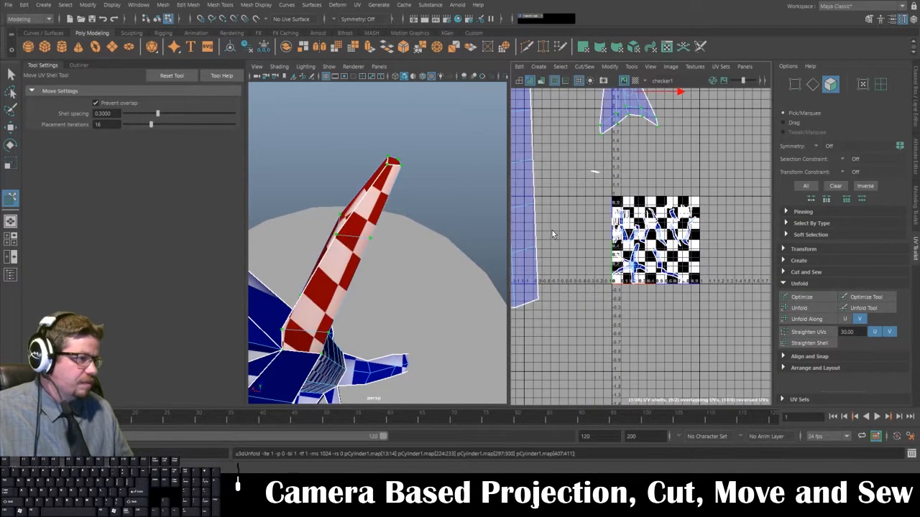
left_click_drag(380, 246, 238, 182, "alt")
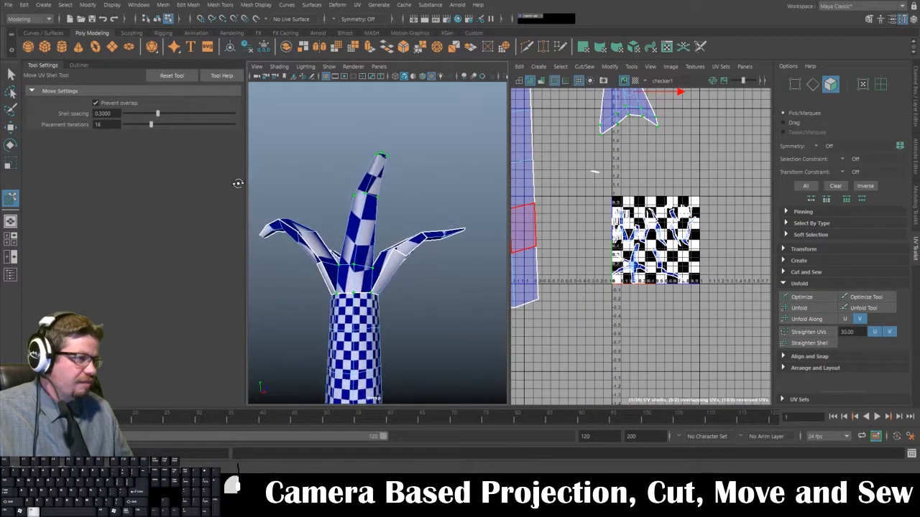
left_click(820, 320)
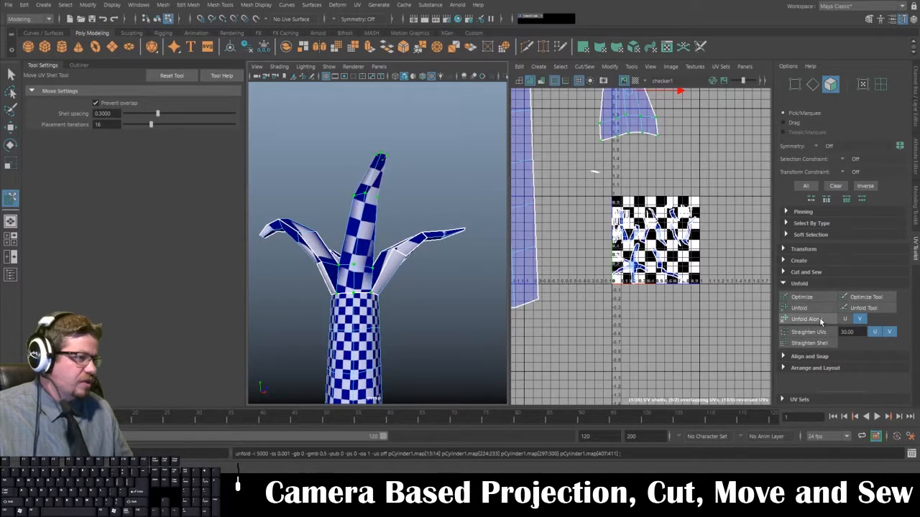
left_click_drag(345, 231, 285, 227, "alt")
left_click_drag(284, 227, 316, 223, "alt")
middle_click_drag(598, 184, 631, 235, "alt")
left_click_drag(409, 287, 482, 314, "alt")
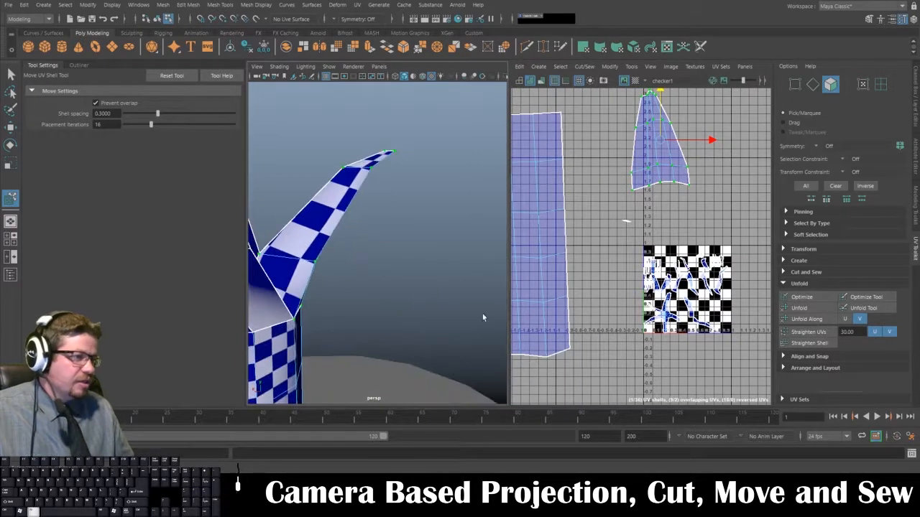
- Select the faces of a second upper branch and apply a camera-based UV projection from a view facing it
left_click_drag(417, 251, 480, 230, "alt")
right_click_drag(480, 230, 316, 190, "alt")
left_click_drag(306, 185, 414, 185, "alt")
right_click_drag(414, 186, 386, 251, "alt")
left_click_drag(386, 248, 376, 147, "alt")
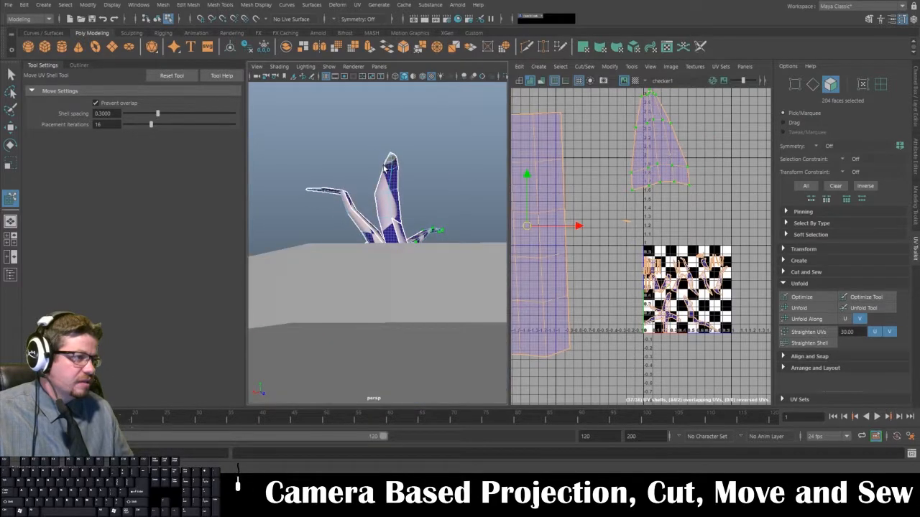
right_click_drag(376, 147, 399, 191, "alt")
right_click_drag(397, 132, 378, 122, "alt")
middle_click_drag(378, 123, 385, 145, "alt")
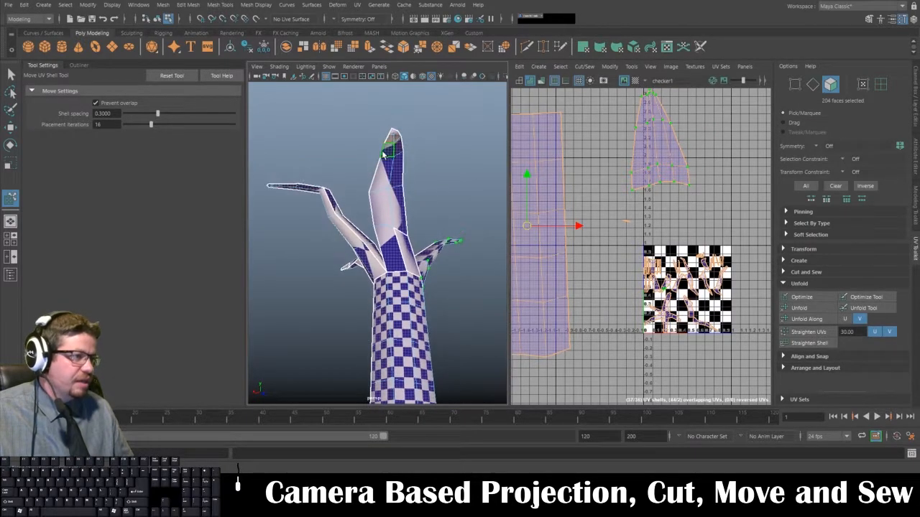
left_click_drag(374, 181, 350, 265, "alt")
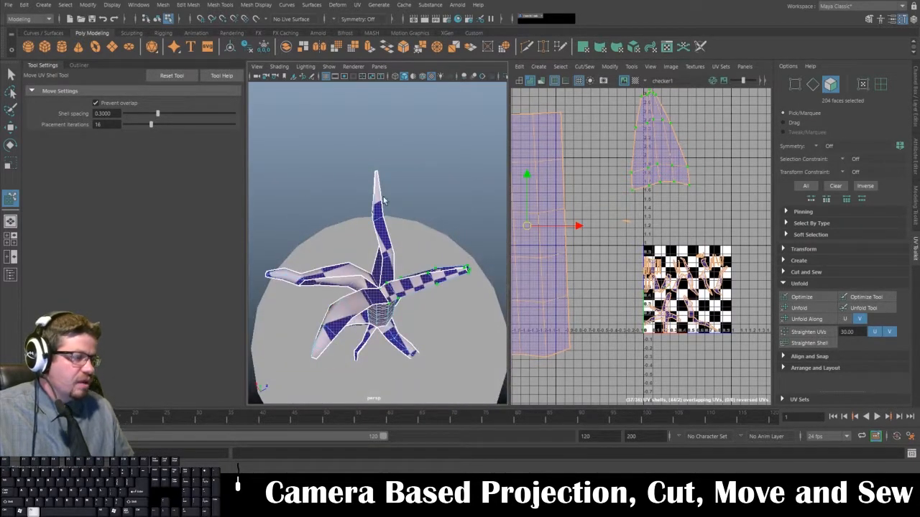
left_click_drag(383, 201, 443, 136, "alt")
left_click_drag(376, 119, 383, 127, "alt")
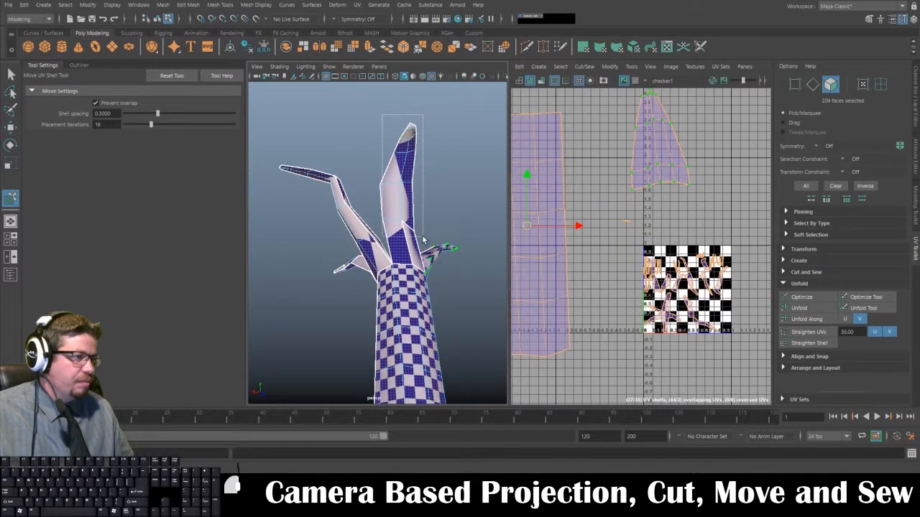
left_click_drag(422, 236, 424, 240)
left_click_drag(430, 202, 388, 207, "alt")
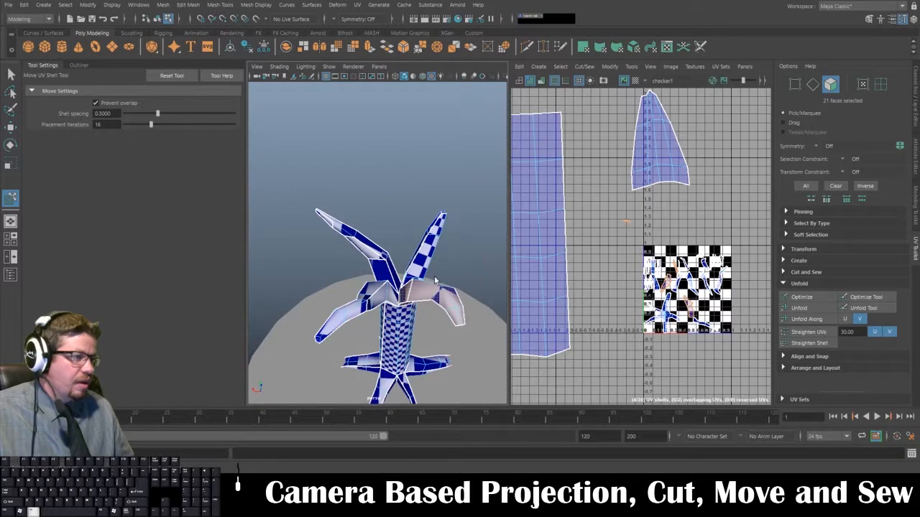
left_click_drag(434, 281, 400, 244, "alt")
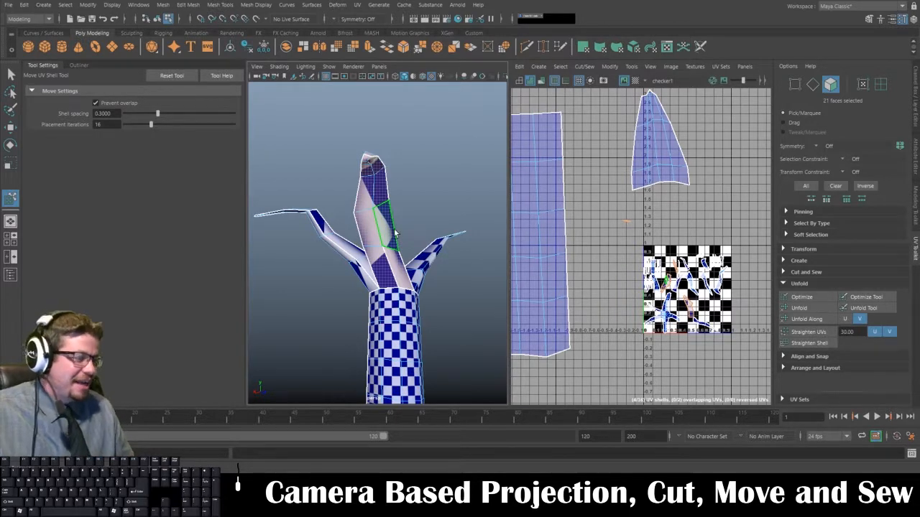
key("space")
left_click(471, 241)
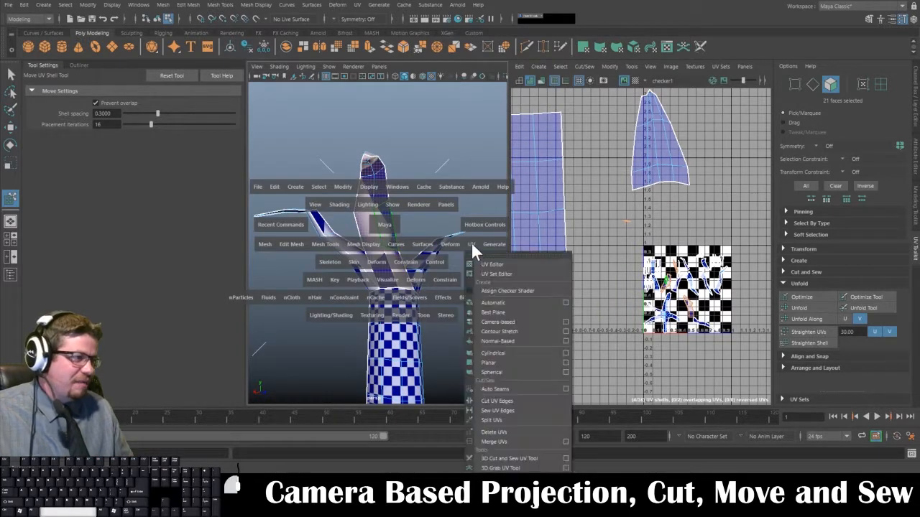
left_click(504, 322)
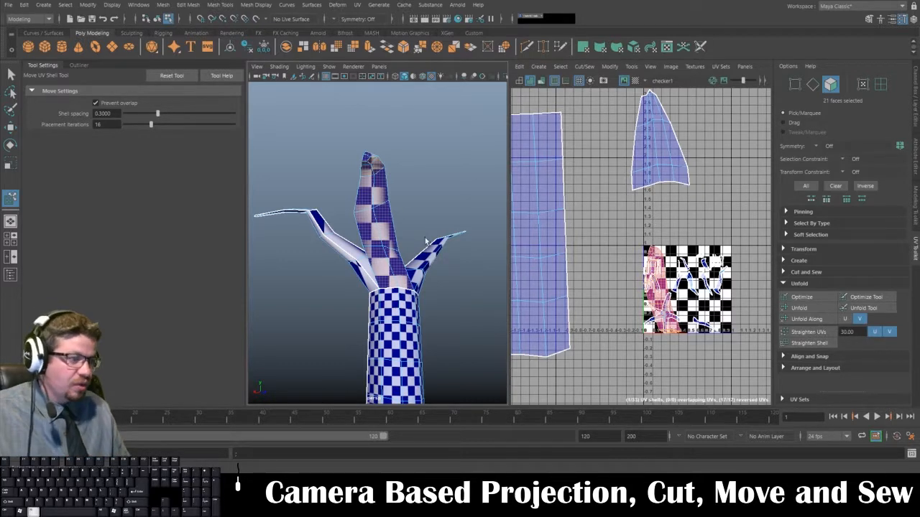
- Select the edges along the second branch from base to tip and cut its UVs along that seam
left_click_drag(467, 318, 381, 233, "alt")
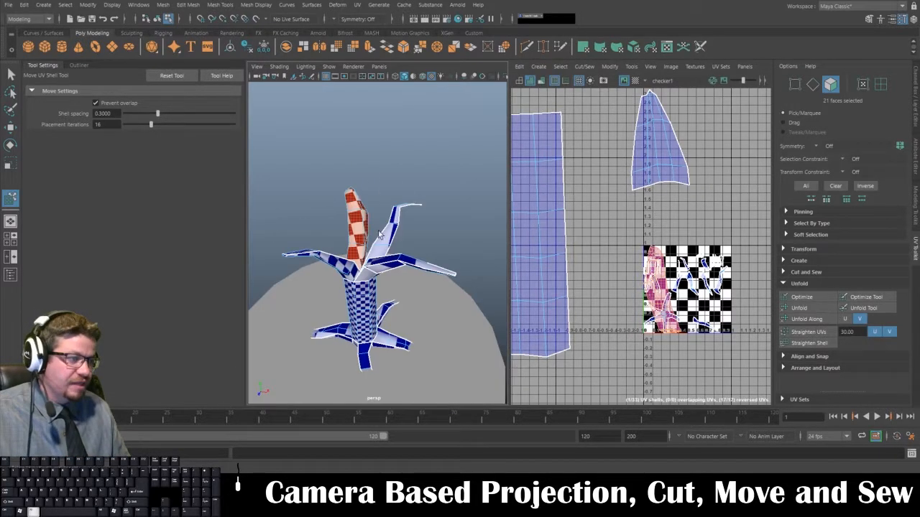
right_click_drag(365, 224, 438, 398)
left_click_drag(432, 331, 381, 337, "alt")
middle_click_drag(375, 345, 382, 317, "alt")
left_click(391, 320)
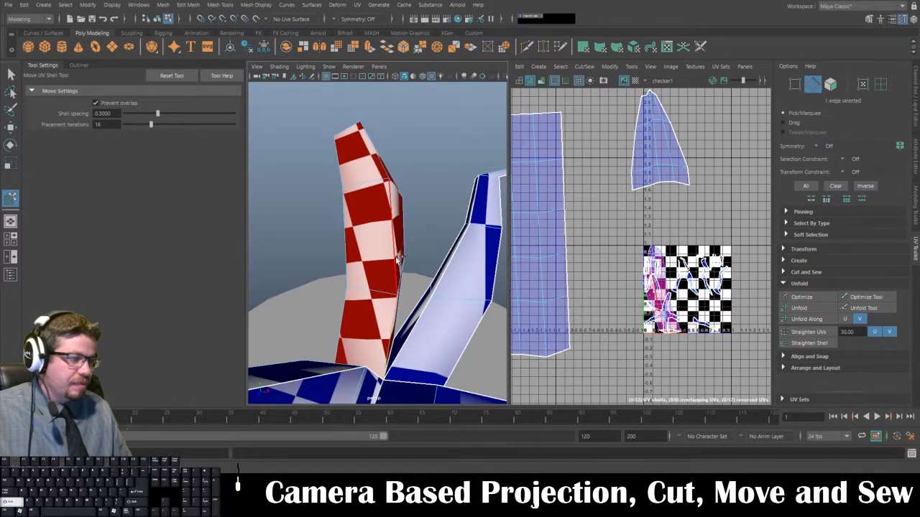
left_click_drag(398, 258, 110, 237, "alt")
left_click_drag(462, 256, 491, 298, "alt")
left_click(422, 301, "shift")
middle_click_drag(492, 297, 421, 300, "alt")
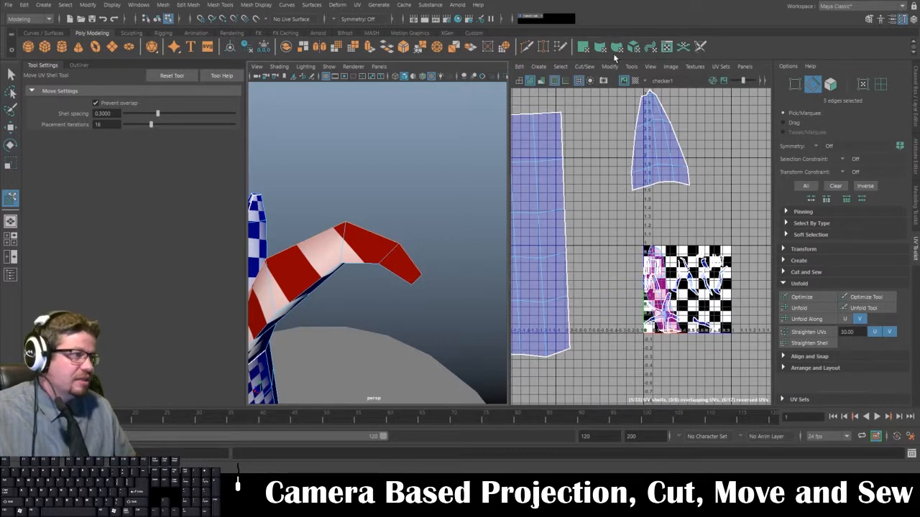
left_click(589, 66)
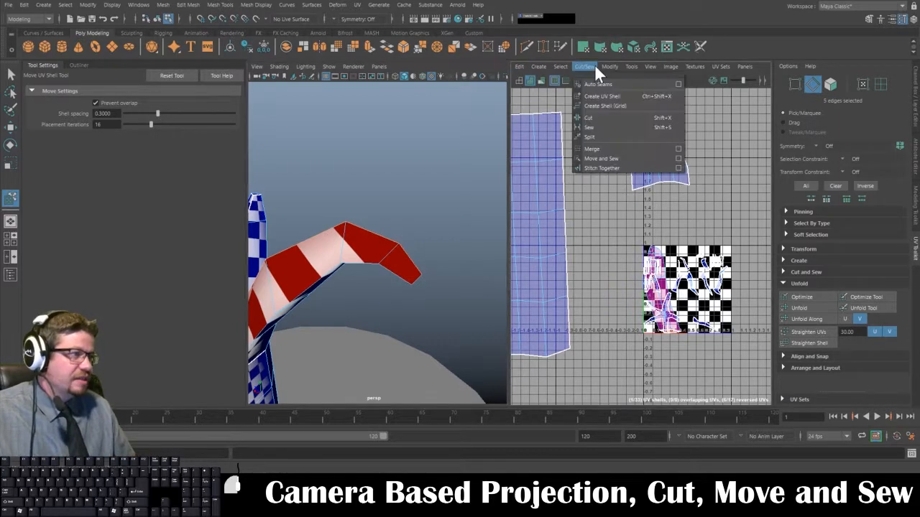
left_click(600, 116)
left_click_drag(400, 184, 386, 260, "alt")
left_click(423, 290, "shift")
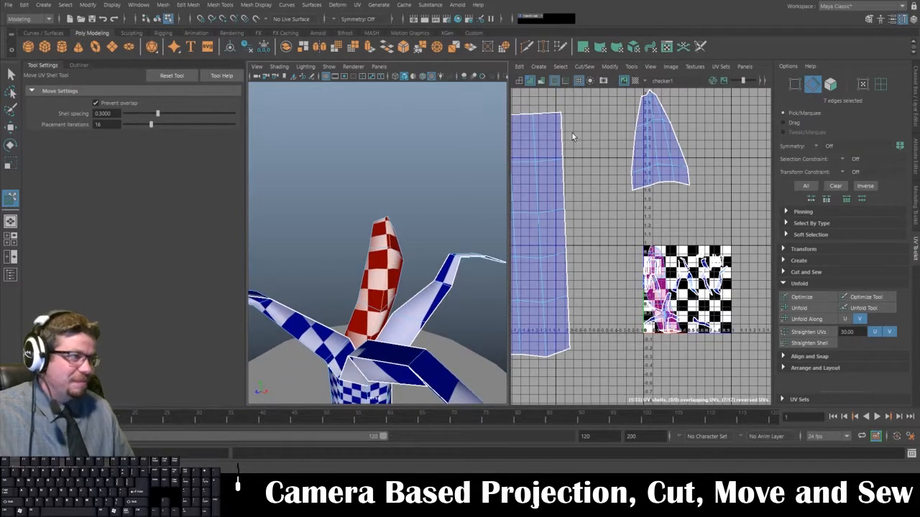
left_click(631, 67)
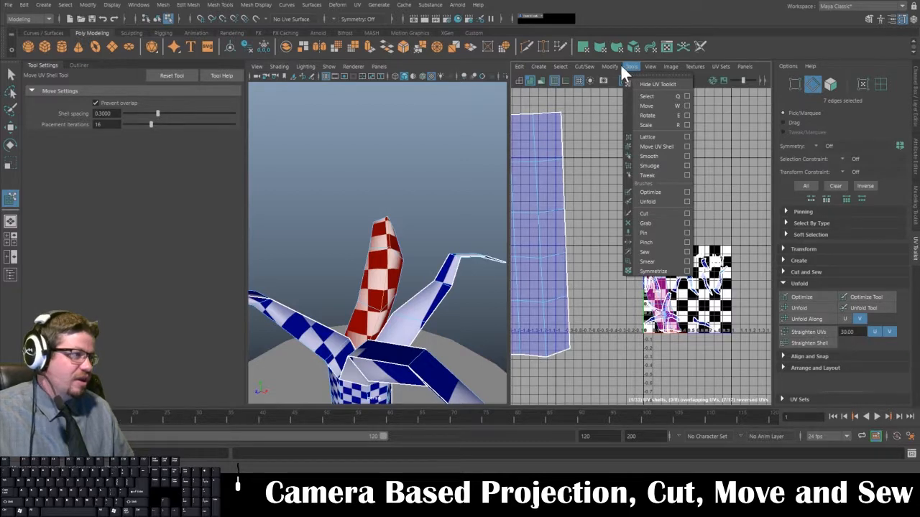
mouse_move(585, 67)
left_click(593, 113)
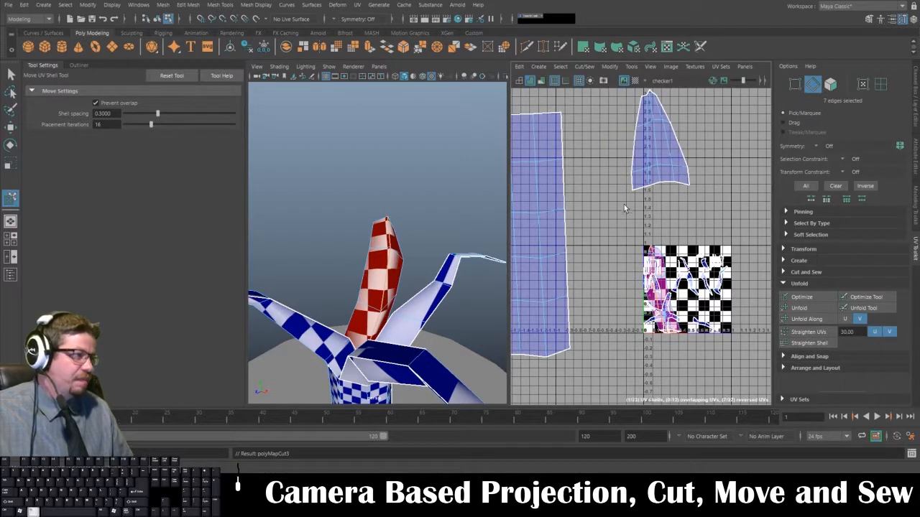
- Move the second branch's UV shell diagonally out of the UV tile with the Move UV Shell tool
scroll(624, 205, "up", 2)
left_click(638, 67)
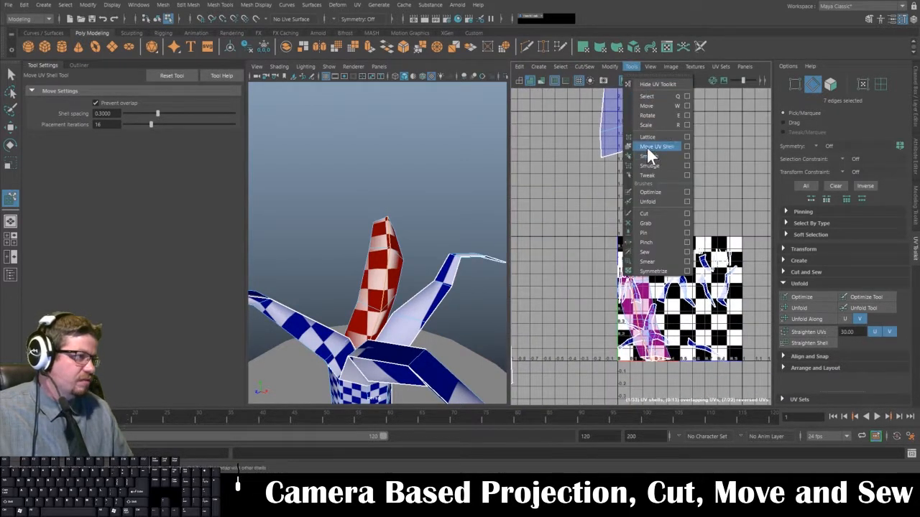
left_click(646, 148)
left_click(636, 247)
left_click_drag(636, 246, 535, 146)
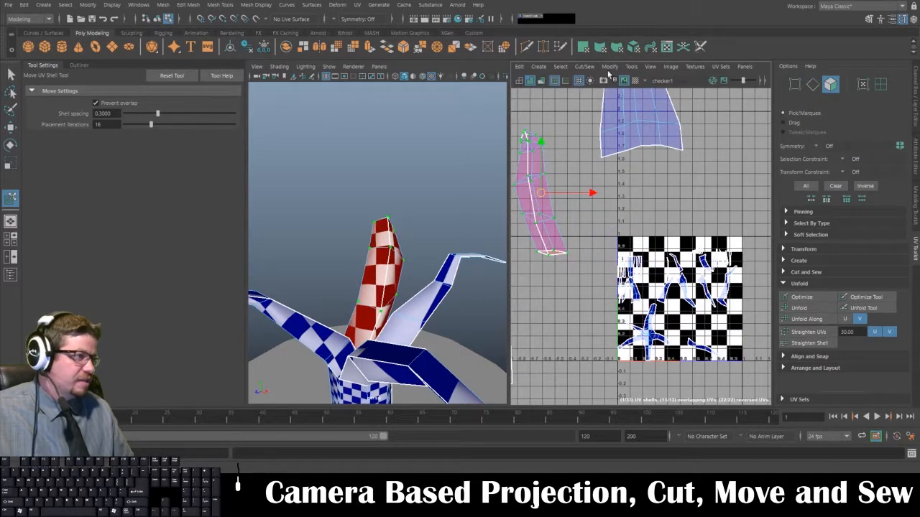
- Unfold the second branch's UV shell and move it up beside the first branch's shell, clear of the UV tile
left_click(804, 319)
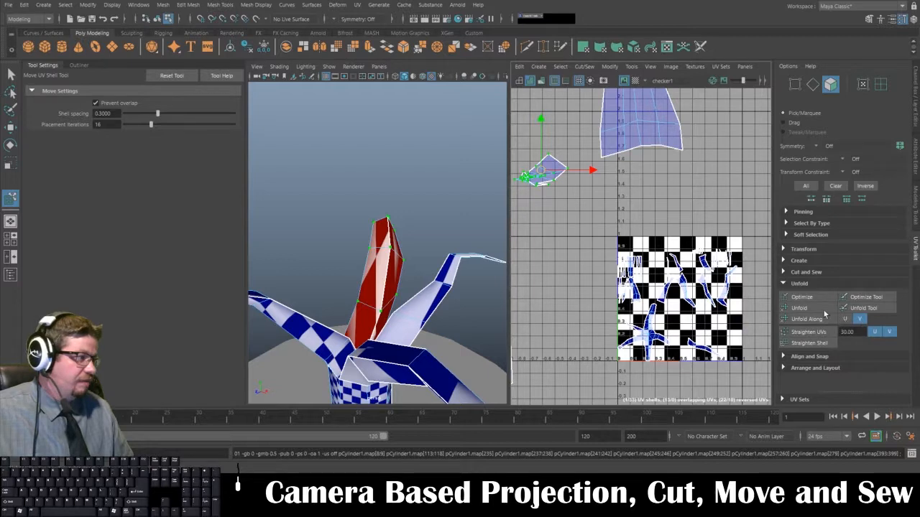
key("ctrl+z")
left_click_drag(378, 242, 179, 253, "alt")
right_click_drag(352, 277, 425, 276, "alt")
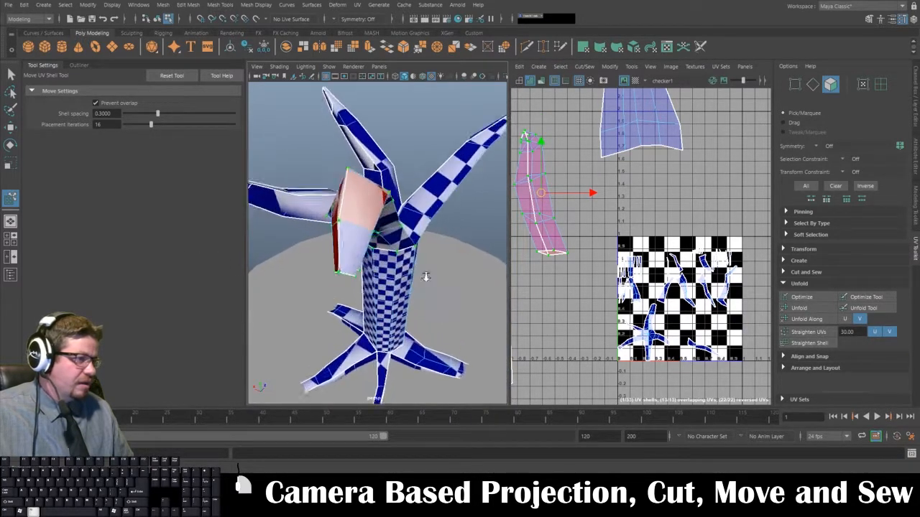
left_click_drag(427, 276, 452, 243, "alt")
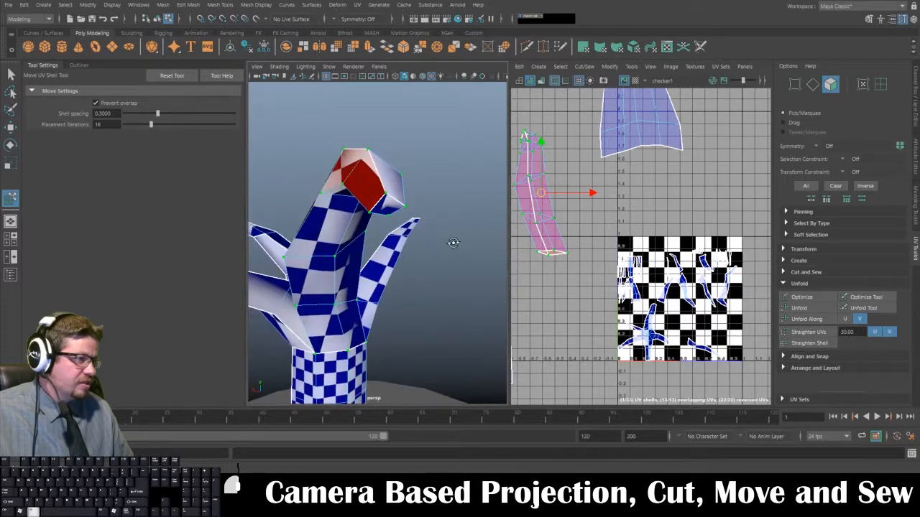
left_click(799, 307)
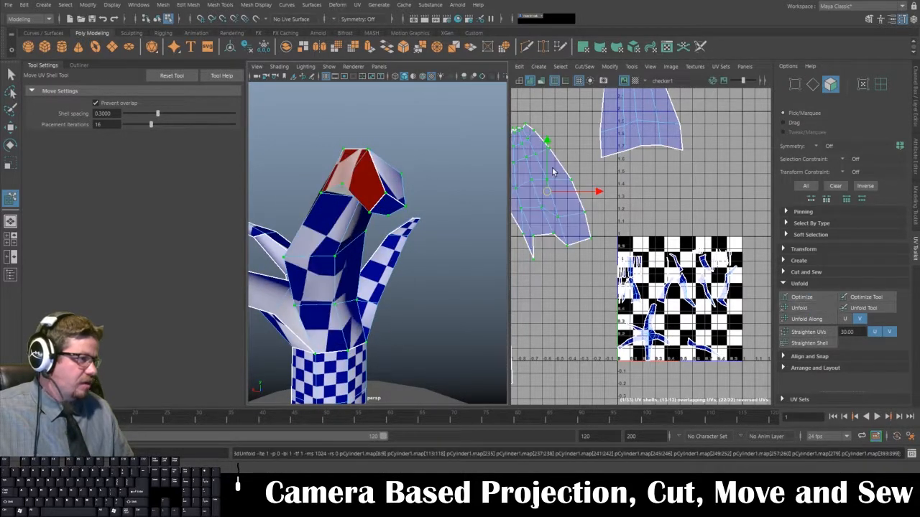
scroll(568, 188, "up", 2)
right_click_drag(548, 219, 521, 218, "alt")
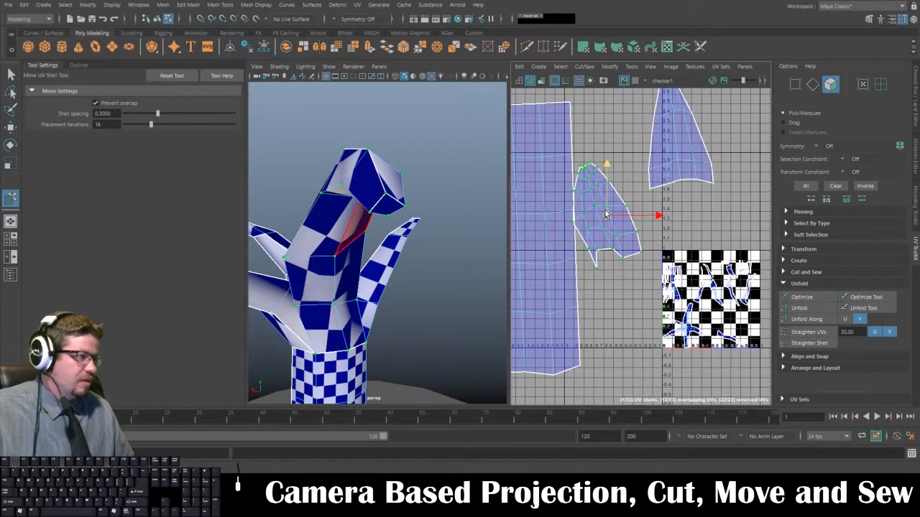
key("w")
left_click_drag(608, 217, 751, 119)
left_click(828, 318)
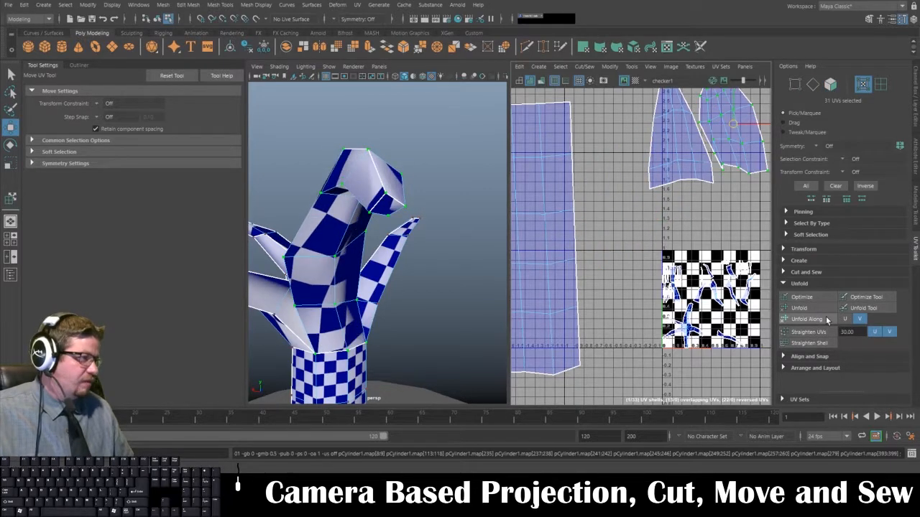
left_click_drag(411, 275, 366, 220, "alt")
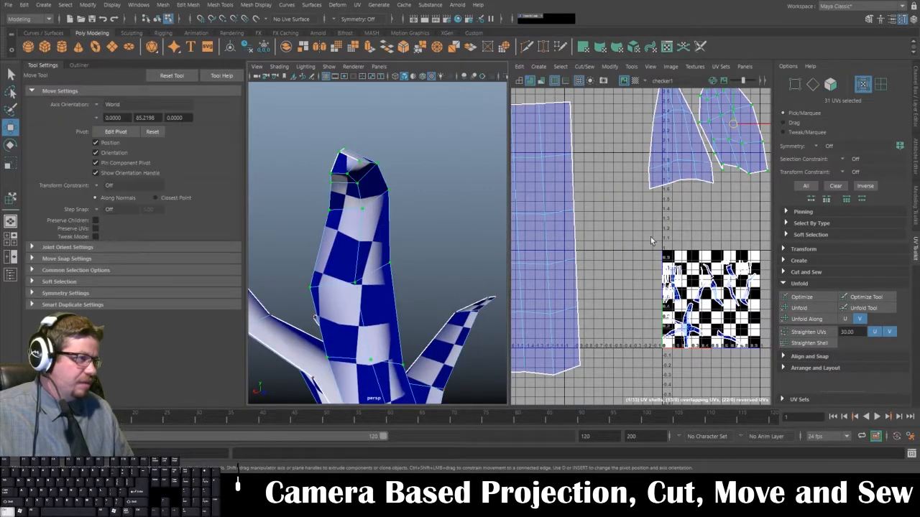
key("ctrl+z")
- Reposition the second branch's UV shell above the UV tile with a small gap to the first branch's shell
middle_click_drag(722, 254, 648, 301, "alt")
right_click_drag(648, 301, 645, 251, "alt")
left_click_drag(649, 186, 662, 178)
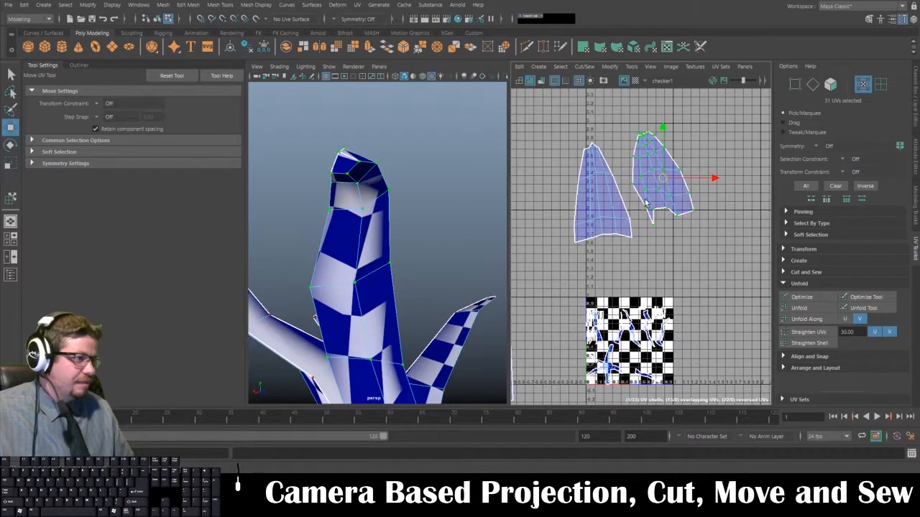
- Optimize and unfold the second branch's UV shell once more to even out its checker pattern
left_click_drag(344, 292, 371, 269, "alt")
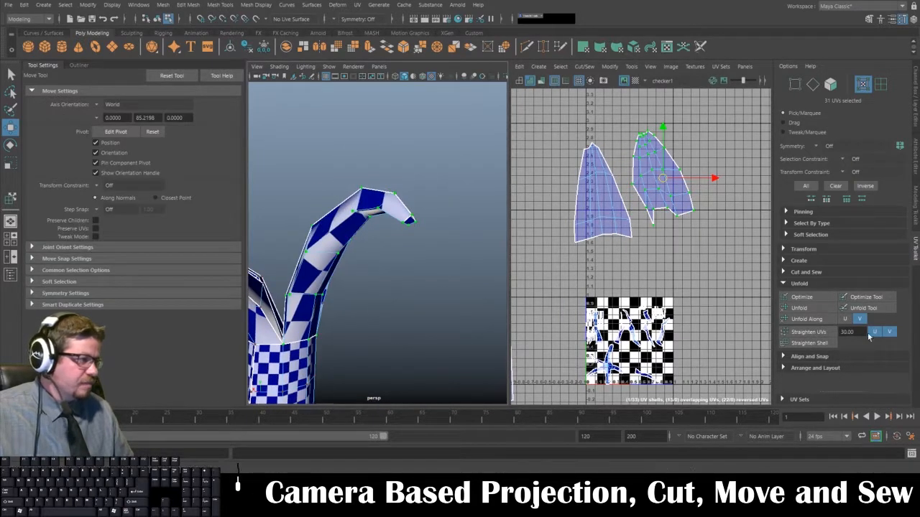
left_click(811, 297)
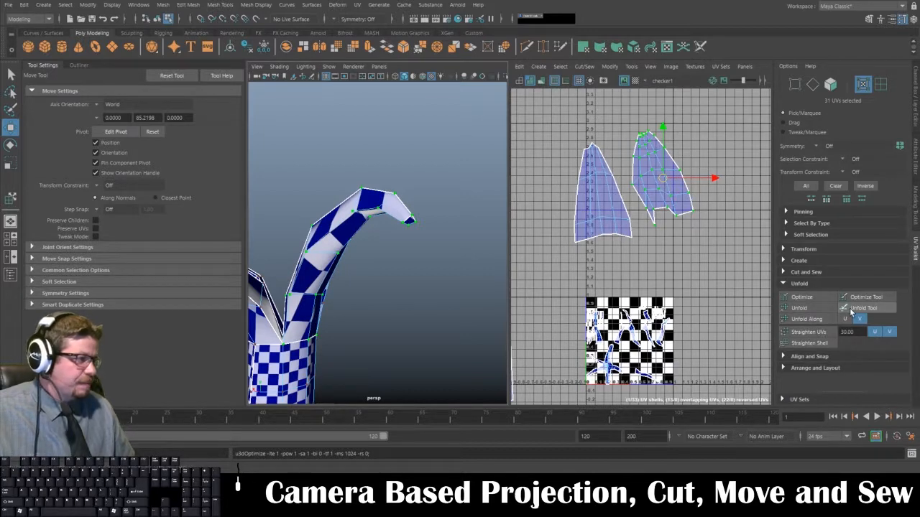
left_click(813, 309)
- Select the faces of a third upper branch and apply a camera-based UV projection from a view facing it
left_click_drag(365, 286, 448, 230, "alt")
right_click_drag(448, 229, 392, 232, "alt")
left_click_drag(392, 232, 464, 245, "alt")
right_click_drag(446, 220, 447, 256)
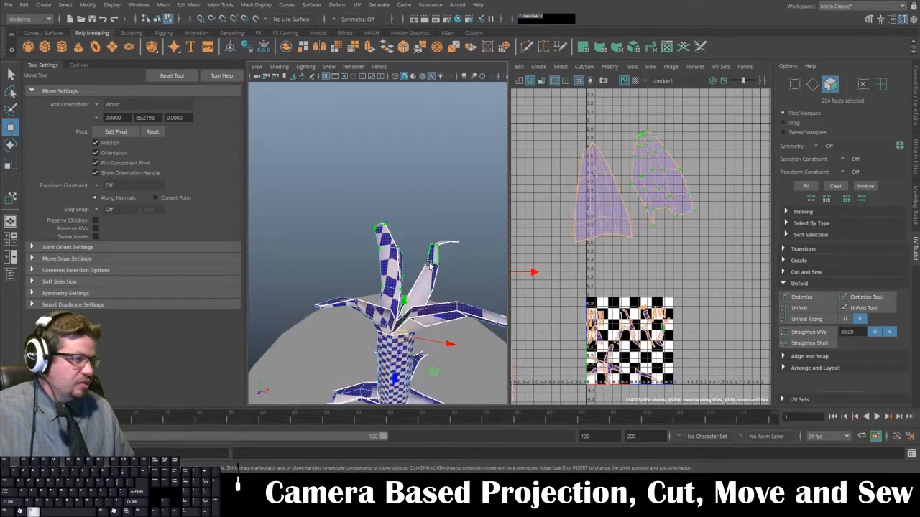
left_click_drag(442, 250, 346, 233, "alt")
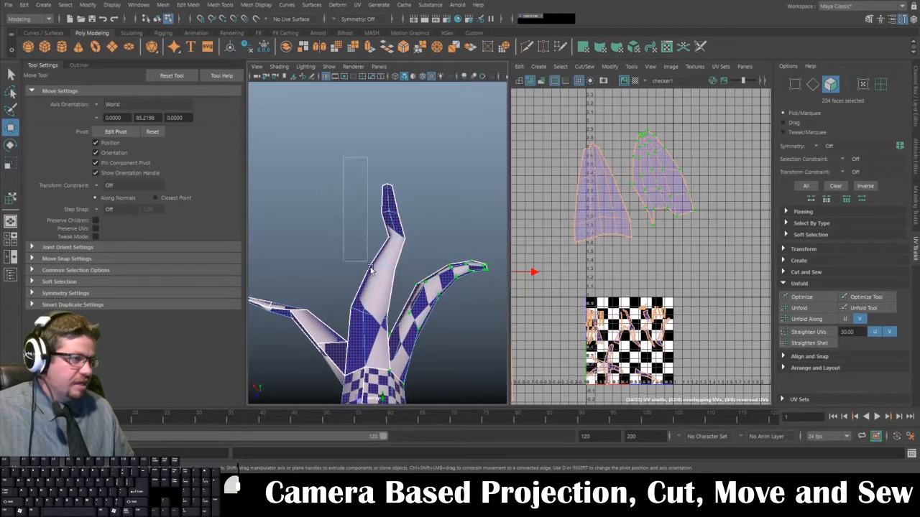
left_click_drag(371, 269, 467, 226)
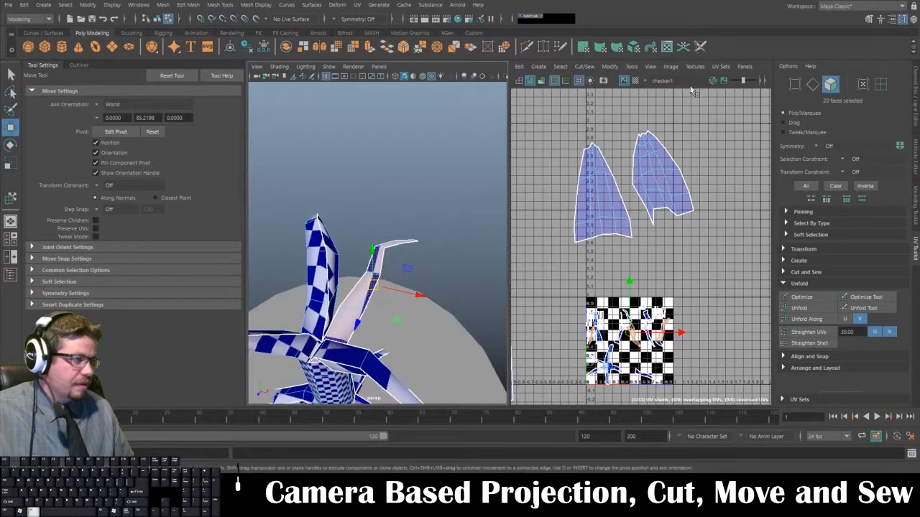
left_click(631, 66)
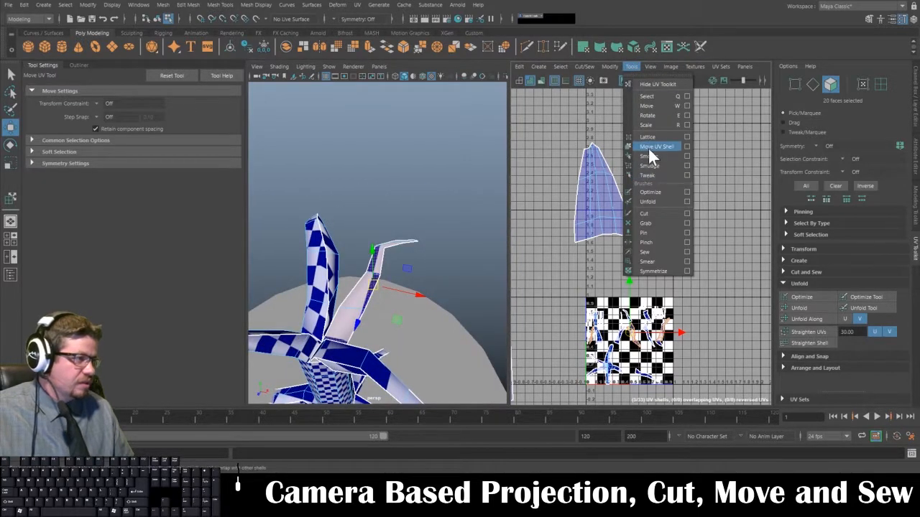
left_click(600, 66)
left_click_drag(403, 195, 180, 172, "alt")
key("space")
left_click_drag(445, 312, 467, 165)
left_click_drag(406, 249, 377, 314, "alt")
right_click_drag(377, 313, 355, 254)
left_click_drag(355, 255, 375, 336, "alt")
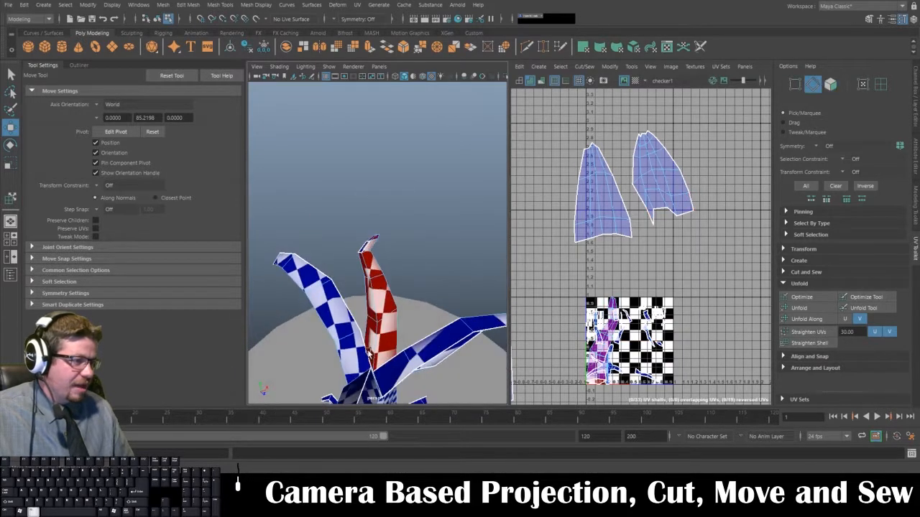
left_click(378, 334)
left_click(377, 288, "shift")
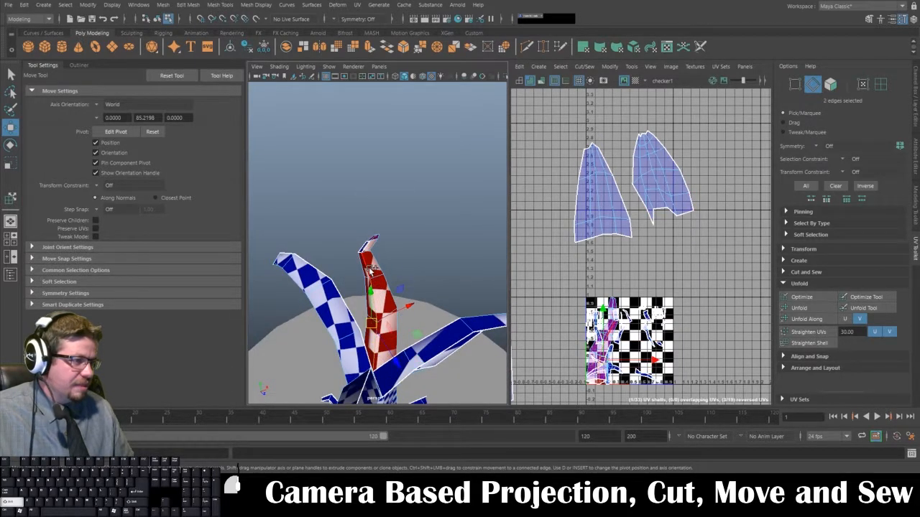
left_click(370, 271, "shift")
- Join the unprojected face near the third branch's tip to the branch's shell by applying Move and Sew to its border edges
left_click_drag(370, 271, 411, 284, "alt")
scroll(370, 307, "up", 5)
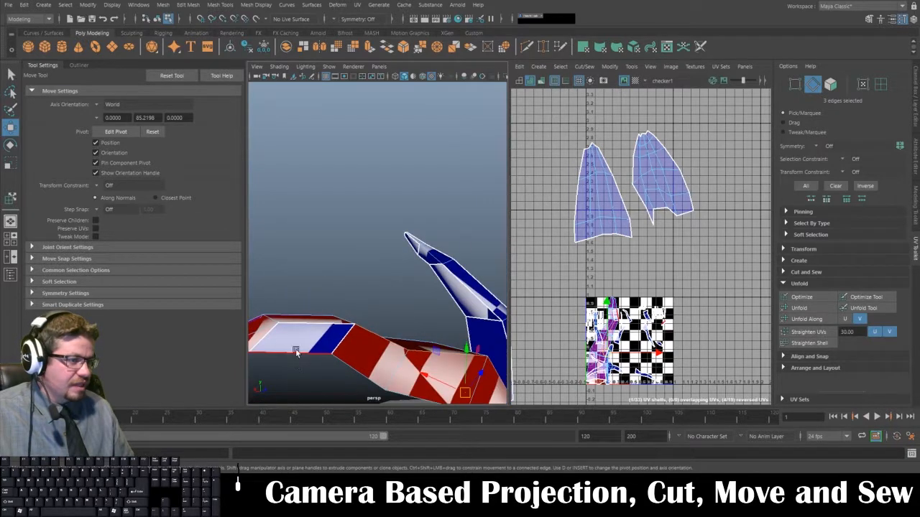
left_click_drag(297, 343, 343, 339, "alt")
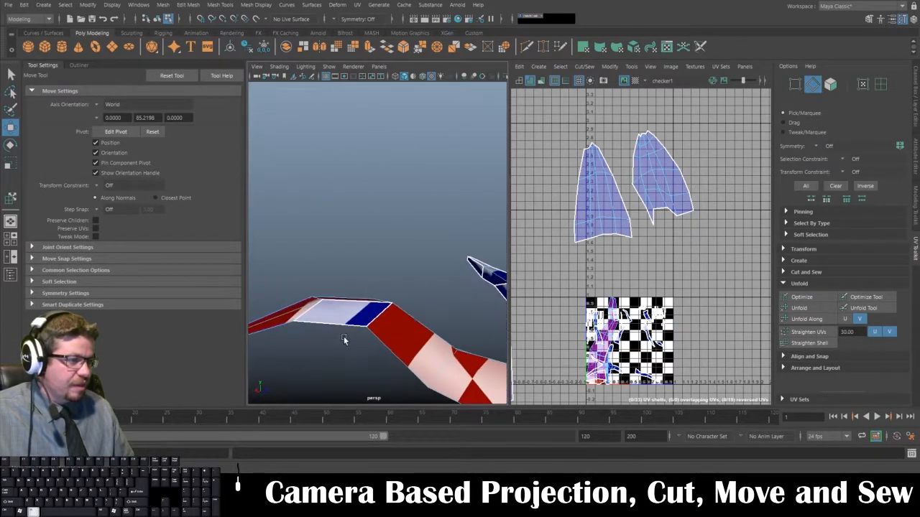
left_click(339, 315)
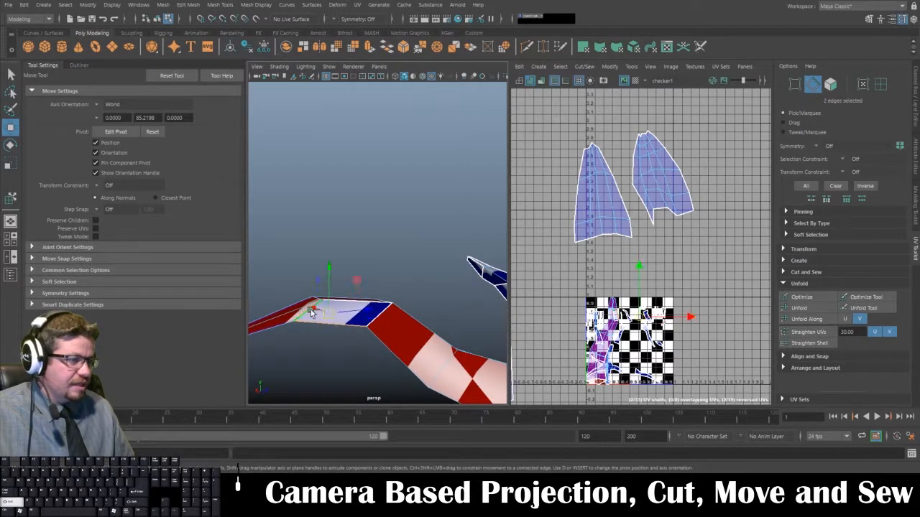
left_click(379, 319, "shift")
left_click(584, 66)
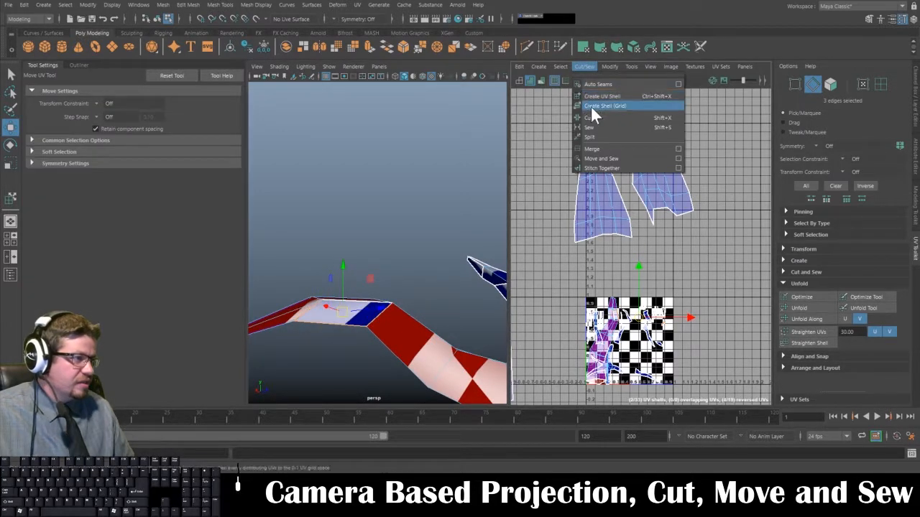
left_click(598, 159)
left_click(461, 264)
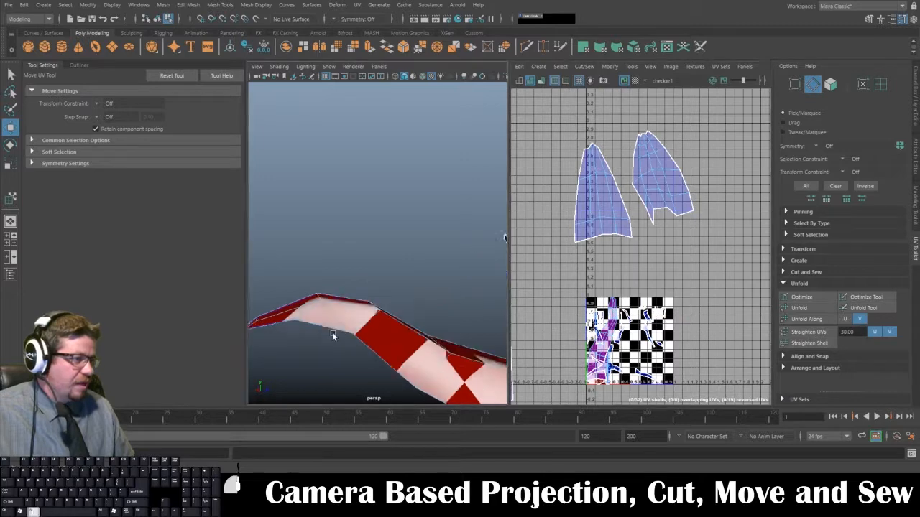
- Select the edges along the third branch from base to tip and cut its UVs along that seam
left_click_drag(335, 335, 393, 314, "alt")
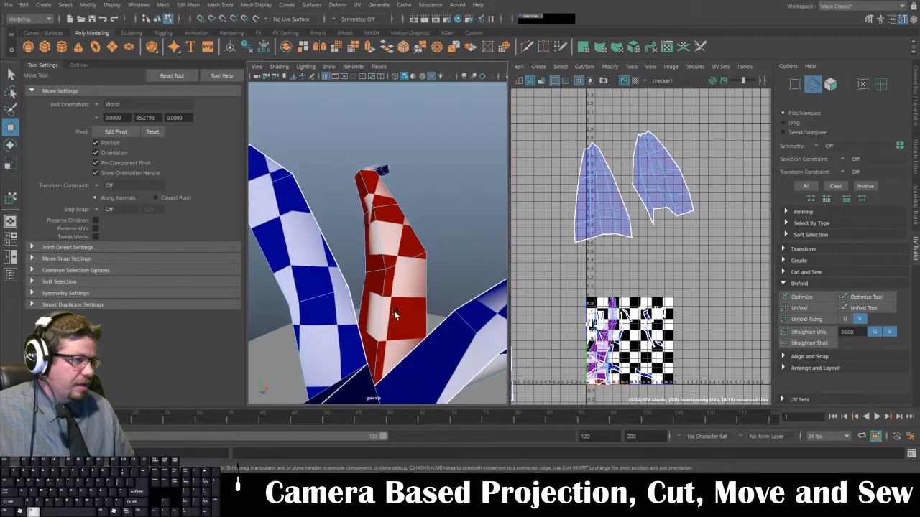
left_click(386, 246)
left_click_drag(370, 190, 423, 248, "alt")
right_click_drag(423, 249, 457, 253, "alt")
left_click(475, 216, "shift")
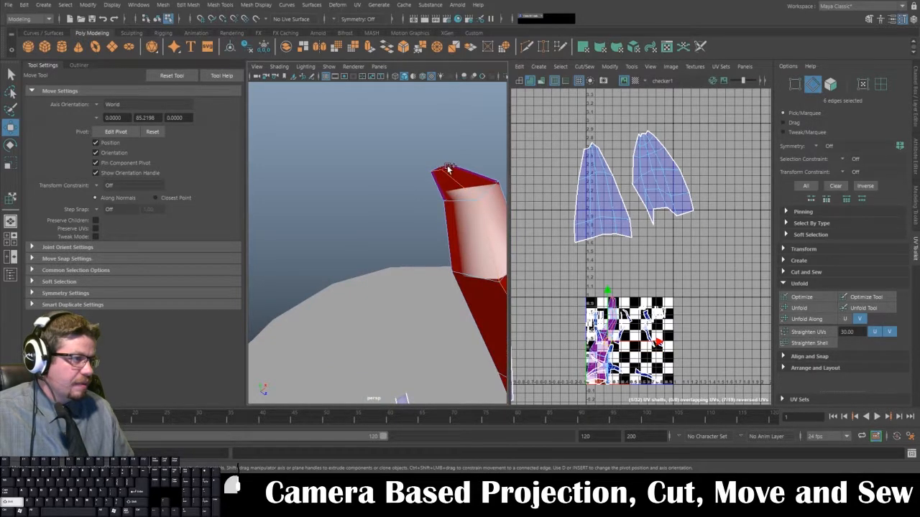
left_click(584, 66)
left_click(595, 95)
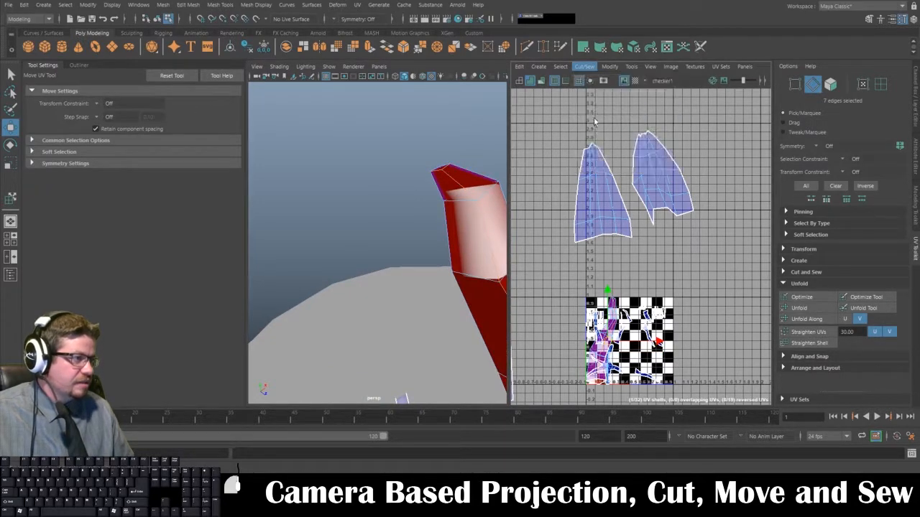
- Move the third branch's UV shell out of the UV tile to the far side of the second branch's shell with the Move UV Shell tool
right_click_drag(484, 269, 413, 216, "alt")
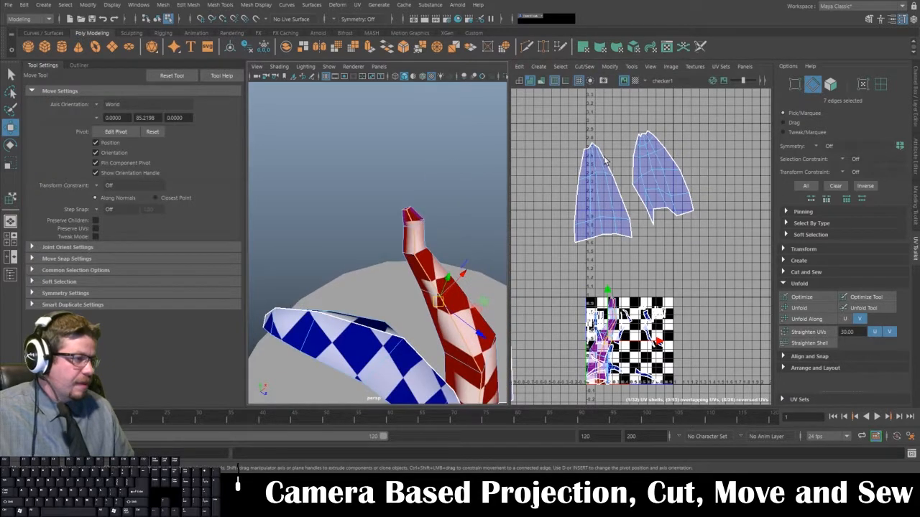
left_click(631, 66)
left_click(655, 147)
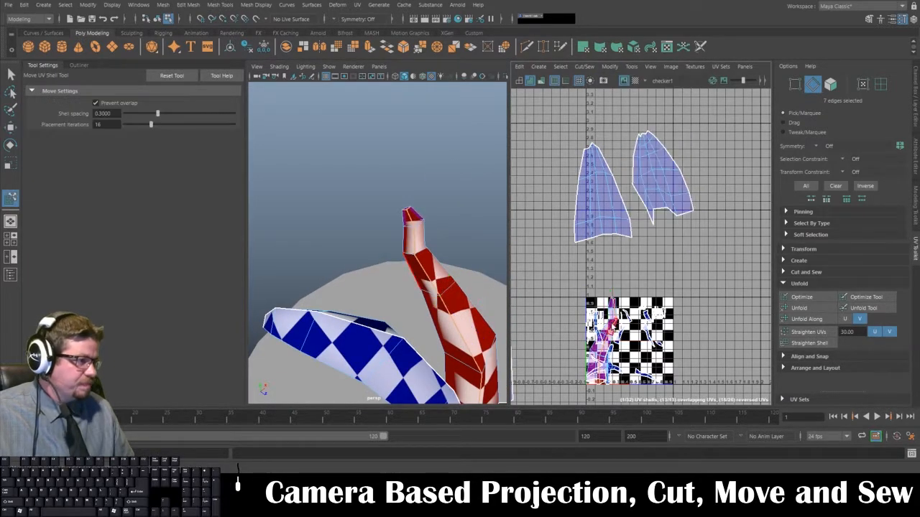
left_click_drag(614, 313, 758, 164)
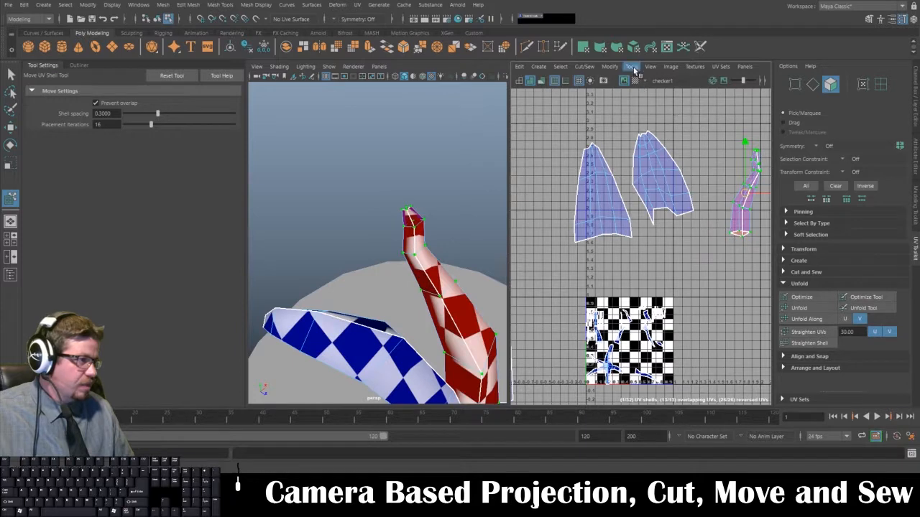
- Unfold the third branch's UV shell and inspect the checker pattern along the branch
left_click(813, 311)
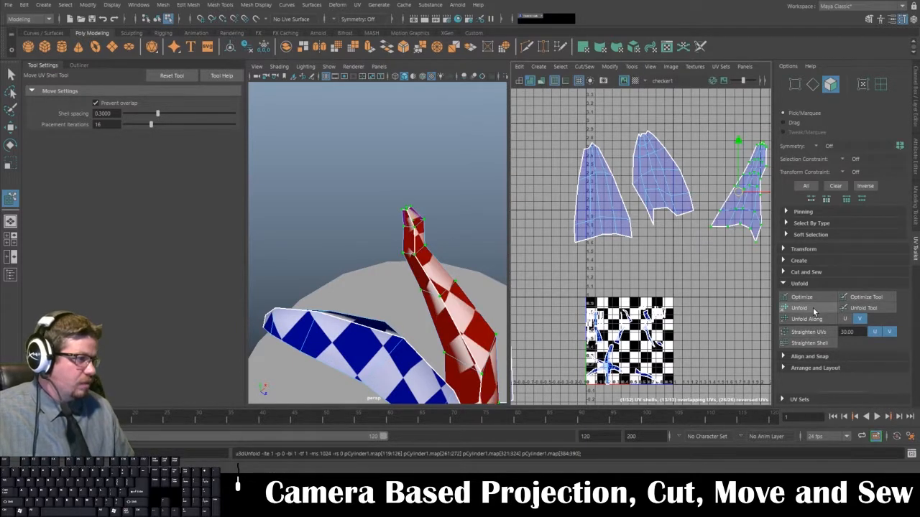
left_click_drag(437, 294, 496, 288, "alt")
right_click_drag(496, 288, 415, 276, "alt")
left_click_drag(414, 275, 407, 259, "alt")
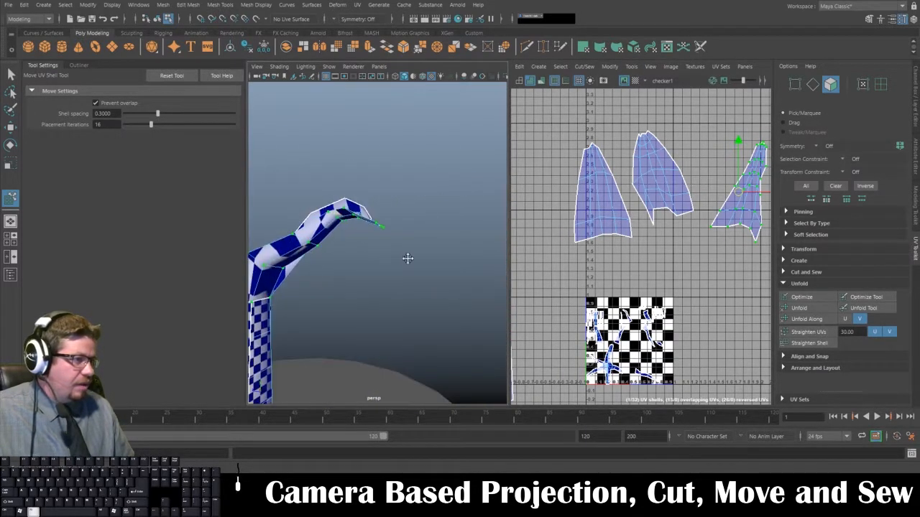
- Select the faces of the remaining upper branch and give them a camera-based UV projection
middle_click_drag(407, 259, 501, 290, "alt")
left_click_drag(328, 249, 306, 129, "alt")
left_click_drag(354, 278, 355, 243)
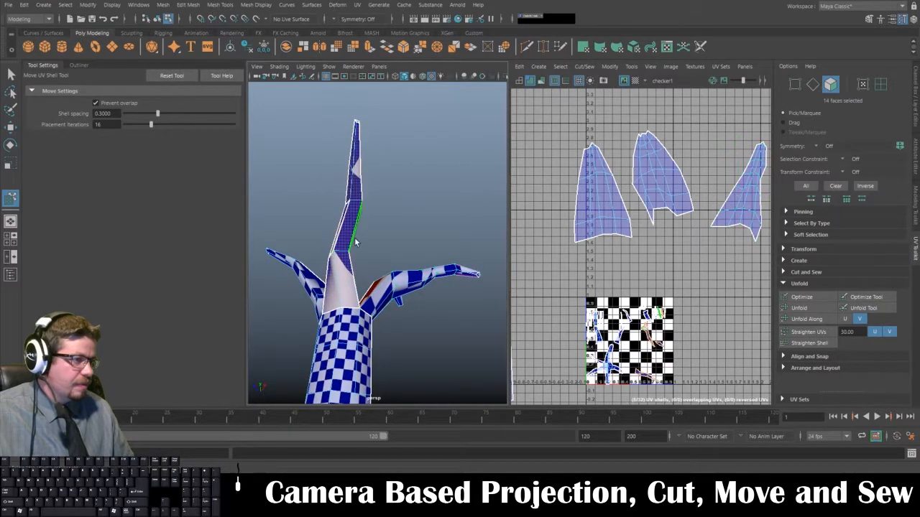
left_click(628, 67)
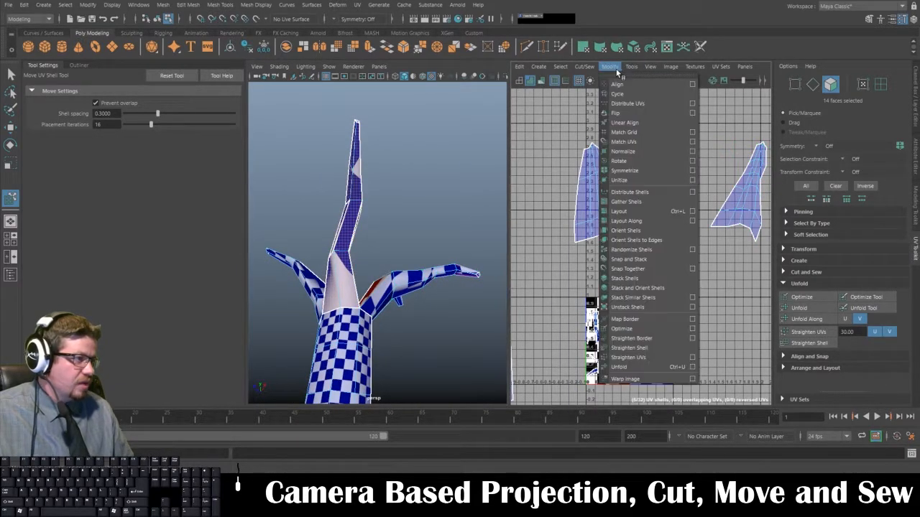
left_click(604, 68)
key("space")
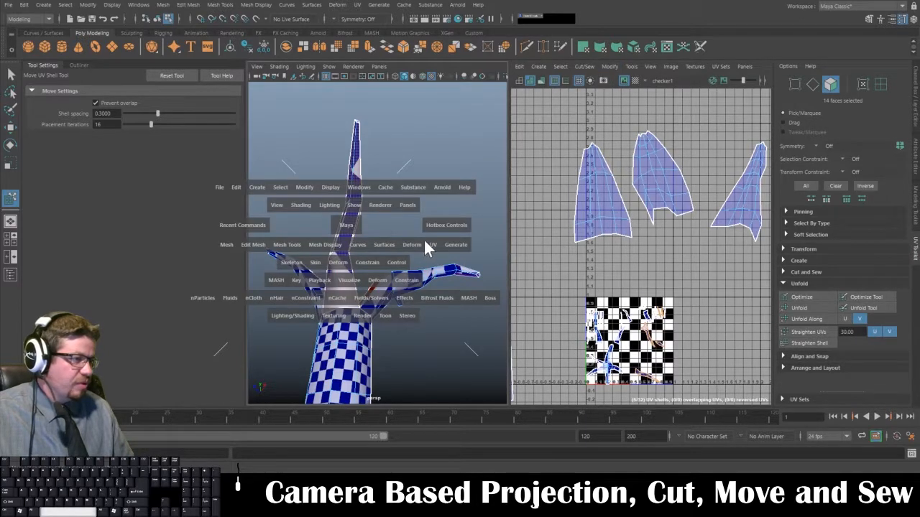
left_click_drag(427, 244, 576, 266)
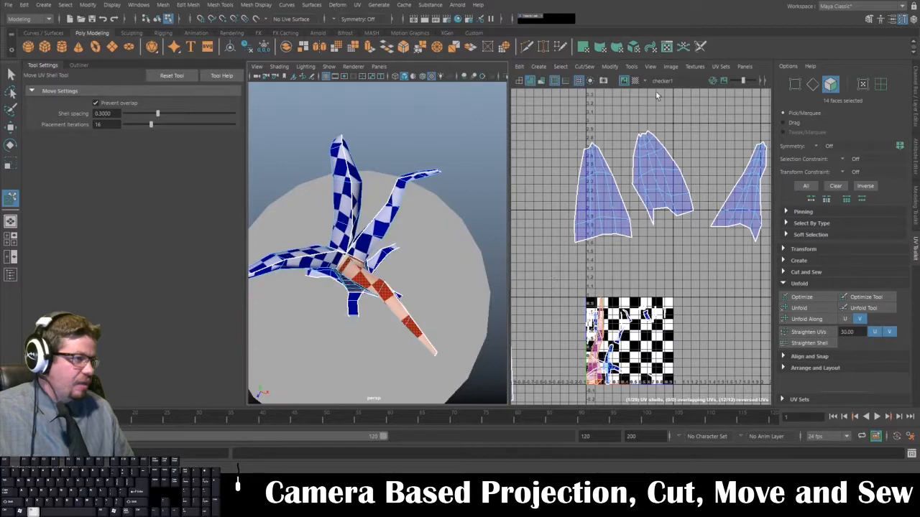
right_click_drag(349, 248, 350, 205)
left_click_drag(323, 241, 512, 289, "alt")
right_click_drag(389, 316, 432, 323, "alt")
left_click_drag(432, 323, 433, 287, "alt")
left_click(430, 281)
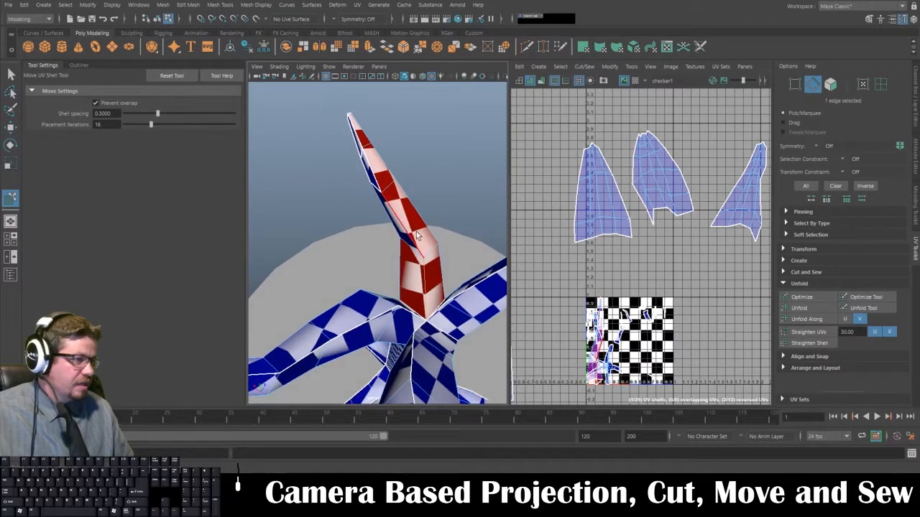
left_click_drag(365, 135, 366, 224, "alt")
right_click_drag(366, 223, 384, 287, "alt")
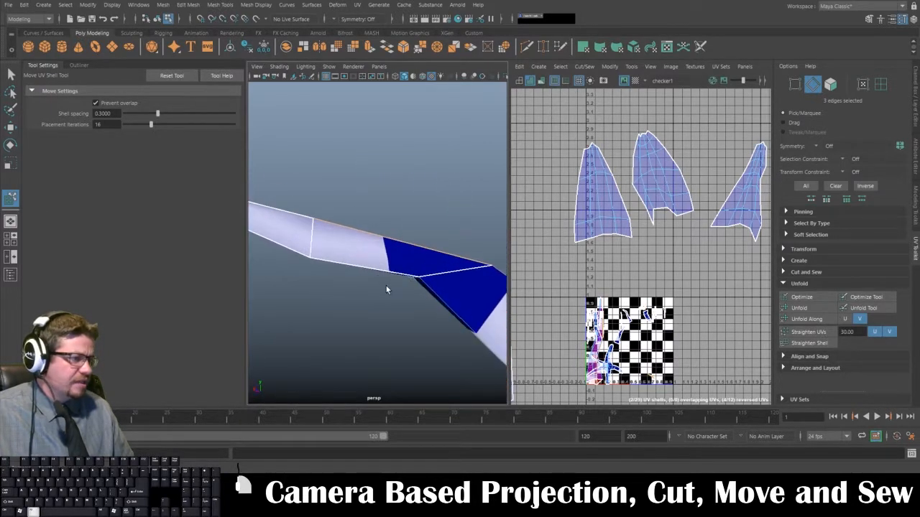
key("3")
key("1")
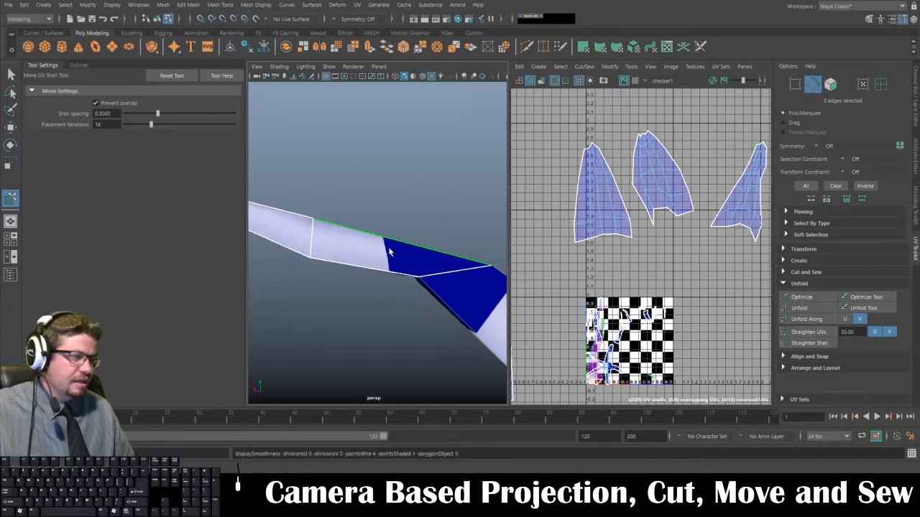
- Select the five border edges around the upper branch's outer end and join its pieces with Move and Sew
left_click(388, 251)
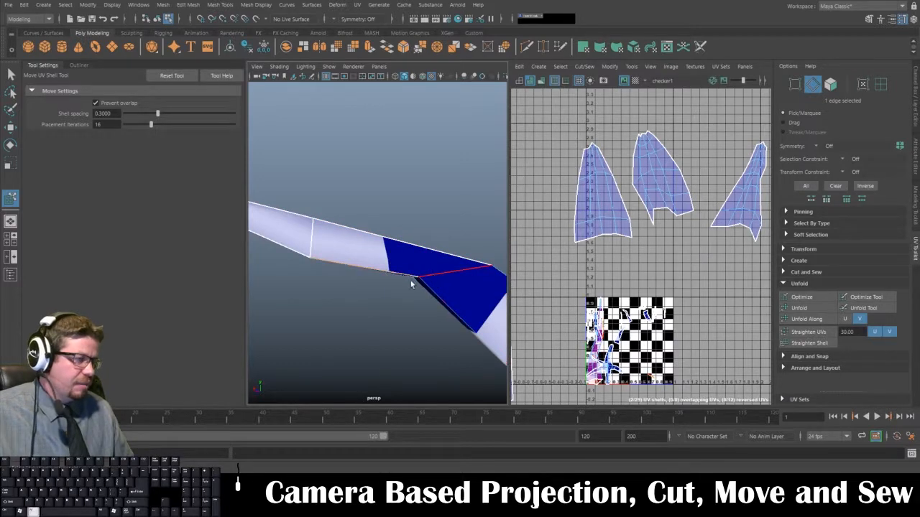
left_click_drag(411, 285, 305, 270, "alt")
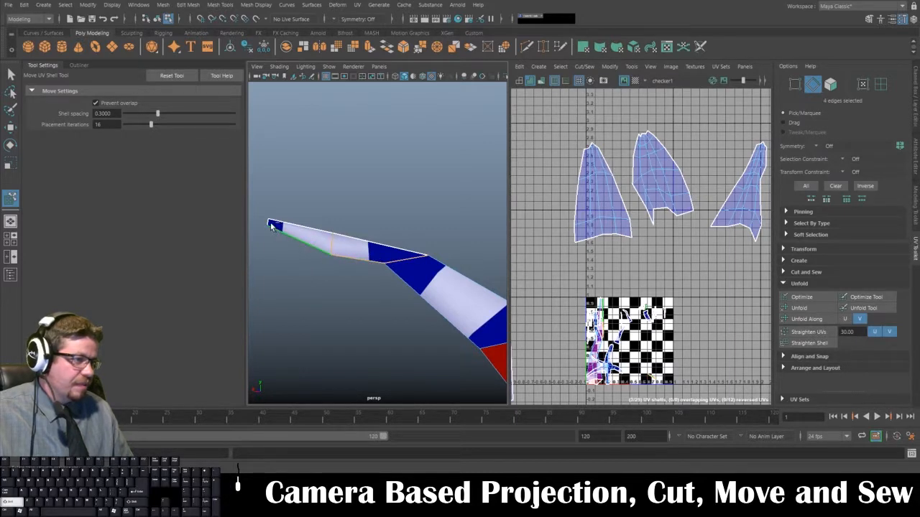
left_click_drag(284, 226, 474, 189, "alt")
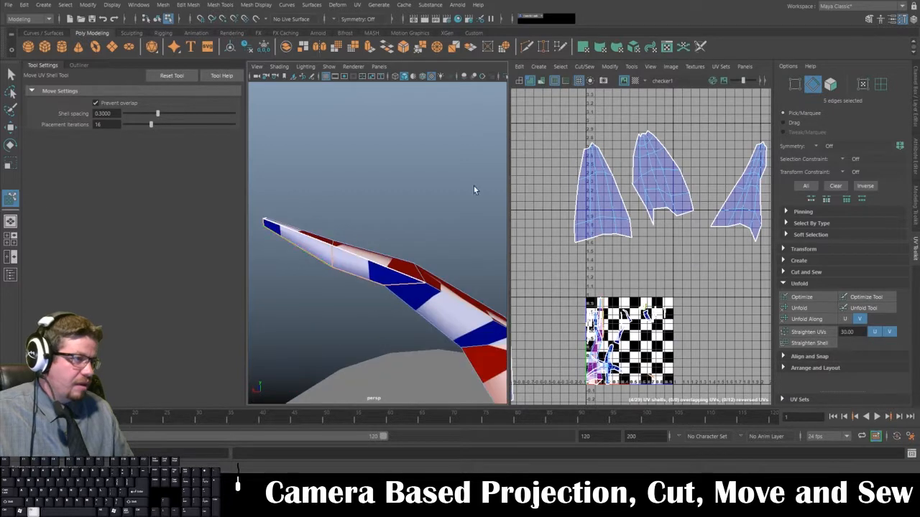
left_click(609, 69)
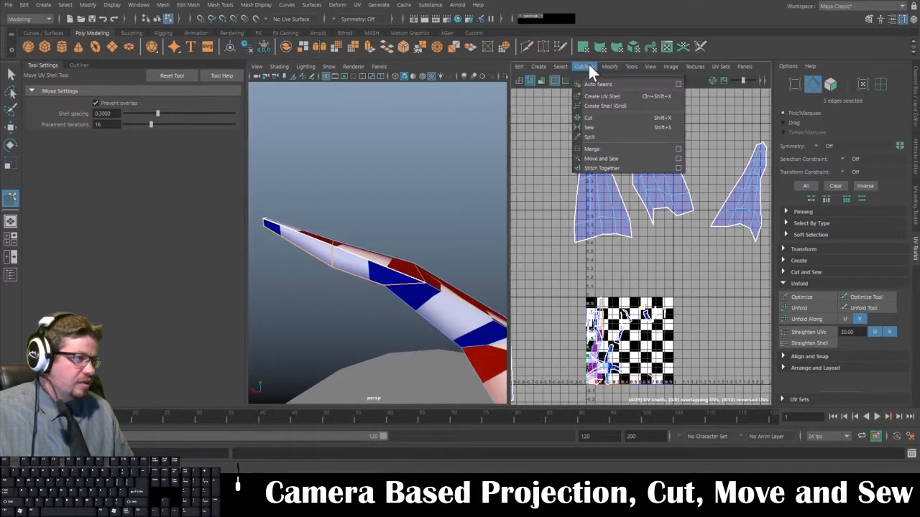
left_click(604, 154)
- Select the two remaining seam edges at the upper branch's tip and join them with Move and Sew
left_click_drag(349, 268, 396, 201, "alt")
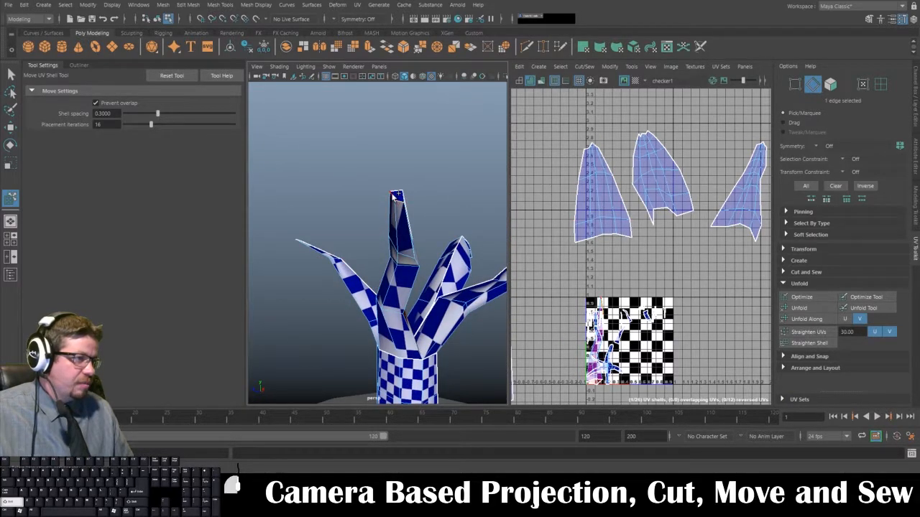
left_click(603, 67)
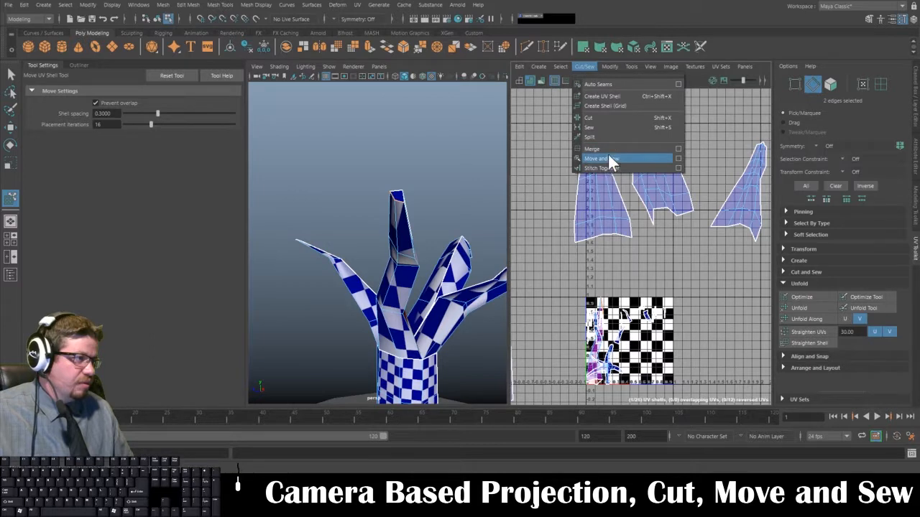
left_click(602, 158)
- Select the six edges running along the upper branch from tip to base and cut its UVs along them
mouse_move(431, 215)
left_mouse_down("alt")
mouse_move(334, 234)
mouse_move(256, 230)
mouse_move(454, 244)
mouse_move(420, 210)
left_mouse_up("alt")
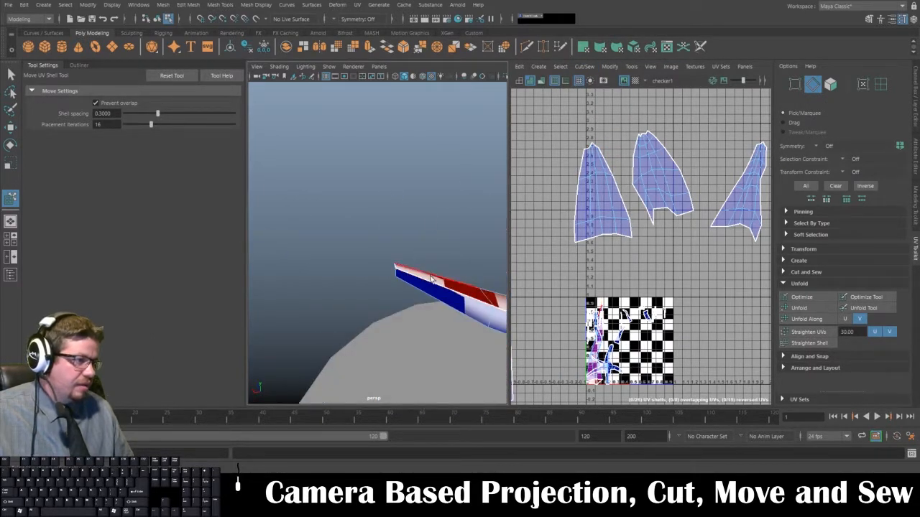
left_click_drag(400, 273, 320, 218, "alt")
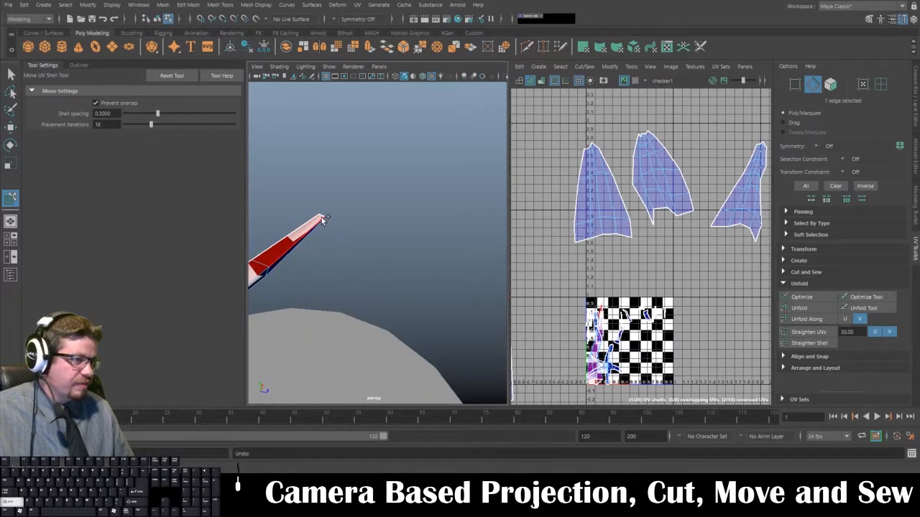
left_click_drag(311, 223, 405, 245, "alt")
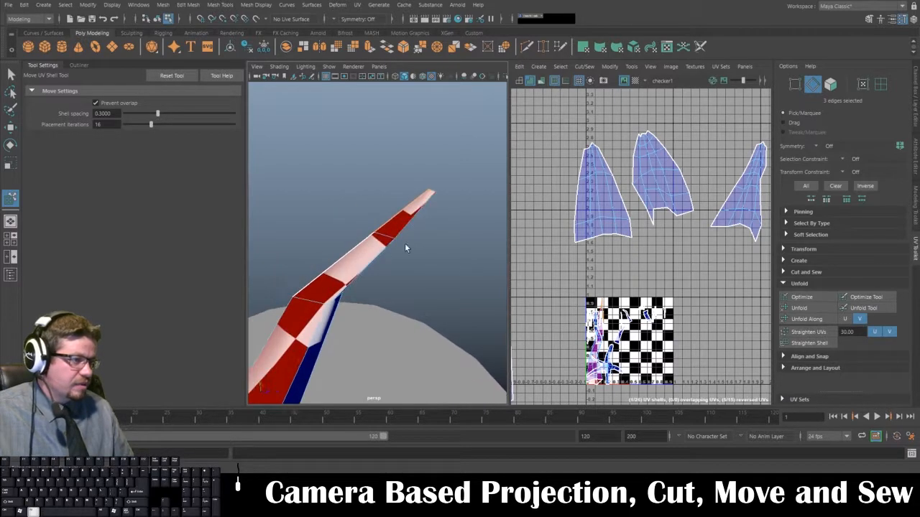
left_click(286, 327, "shift")
left_click_drag(286, 327, 471, 224, "alt")
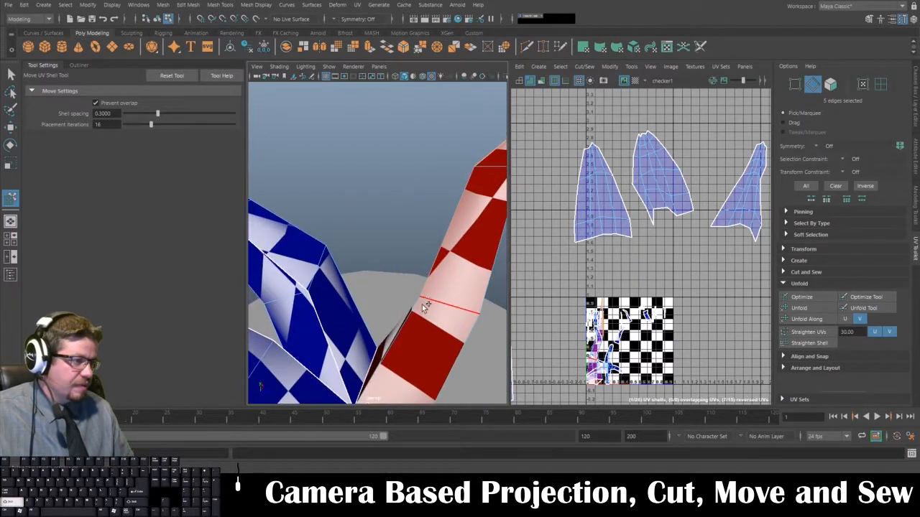
left_click(422, 323, "shift")
left_click_drag(422, 324, 435, 290, "alt")
left_click(584, 67)
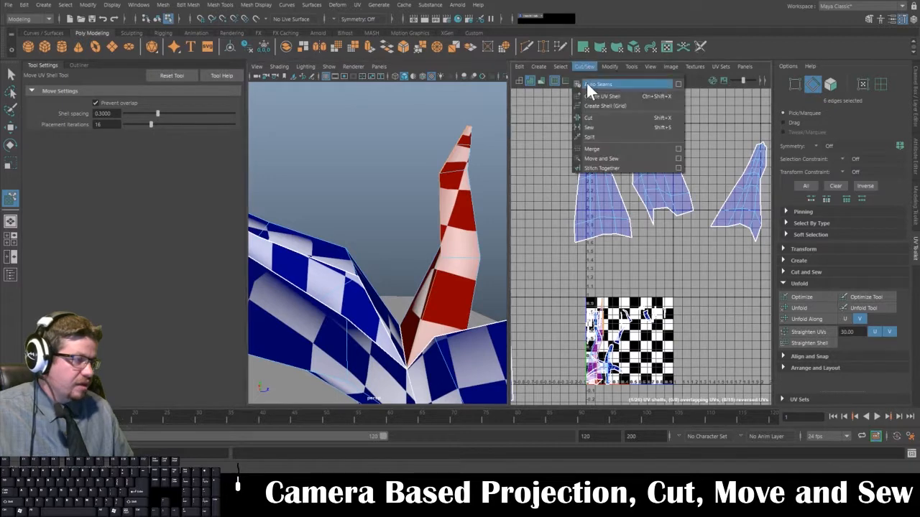
left_click(597, 125)
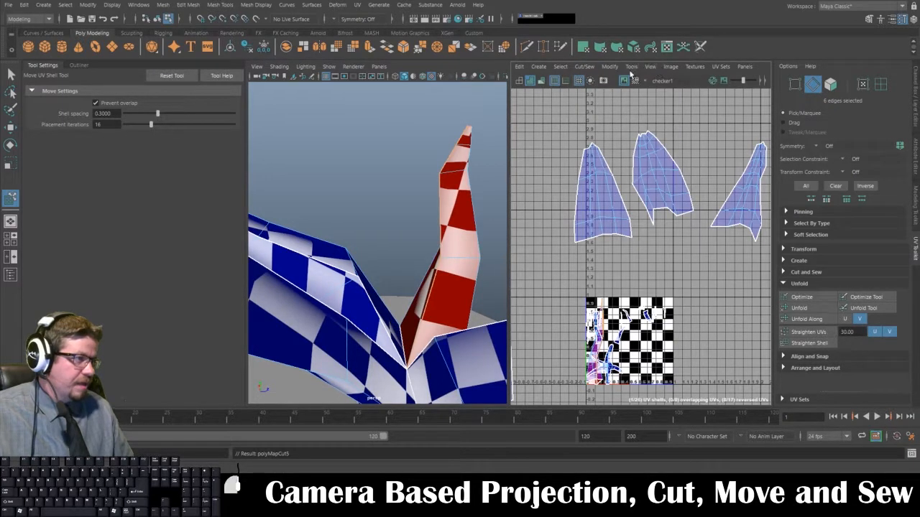
- Move the upper branch's UV shell out of the UV tile into empty space with the Move UV Shell tool
left_click(631, 66)
left_click(650, 146)
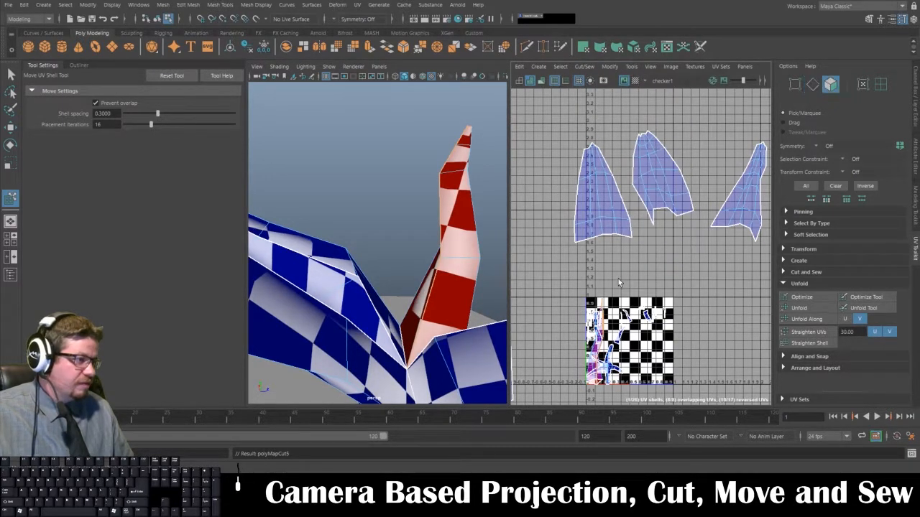
left_click_drag(602, 331, 530, 230)
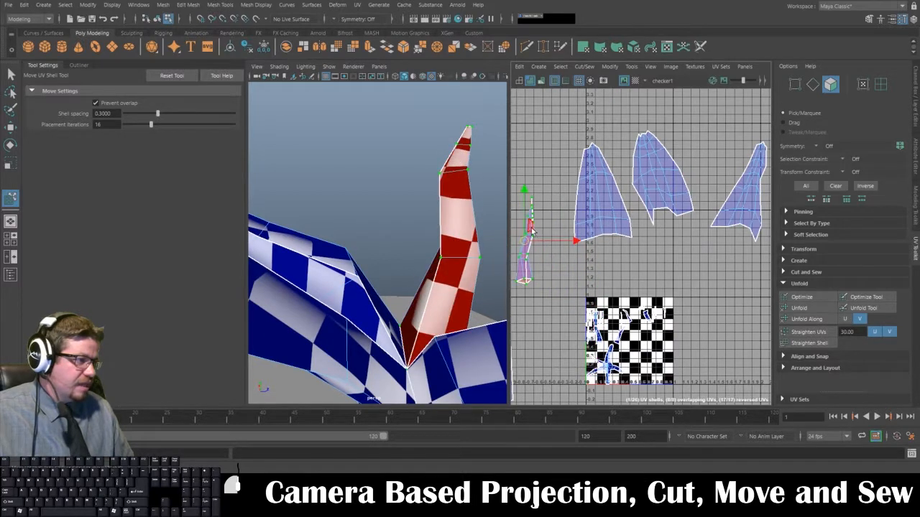
- Unfold the upper branch's UV shell and place it between the trunk shell and the nearest branch shell
left_click(813, 309)
scroll(604, 238, "down", 2)
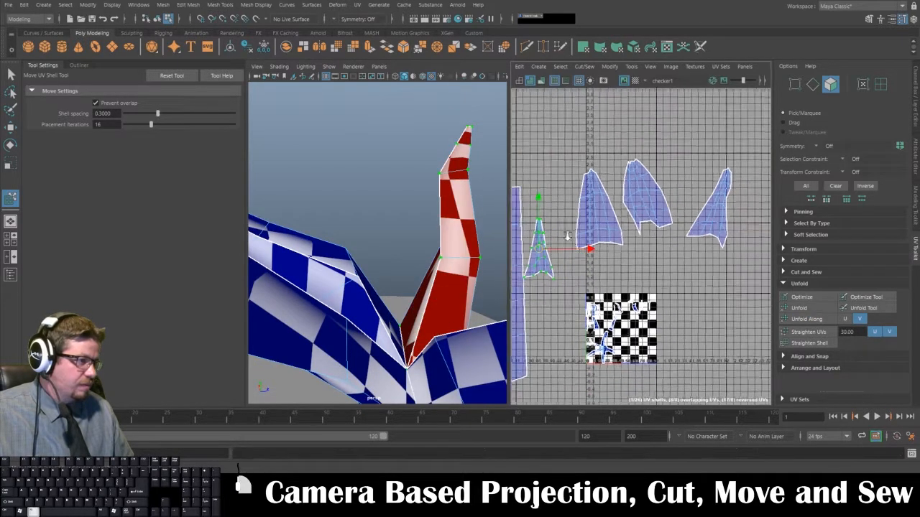
left_click_drag(579, 241, 598, 204)
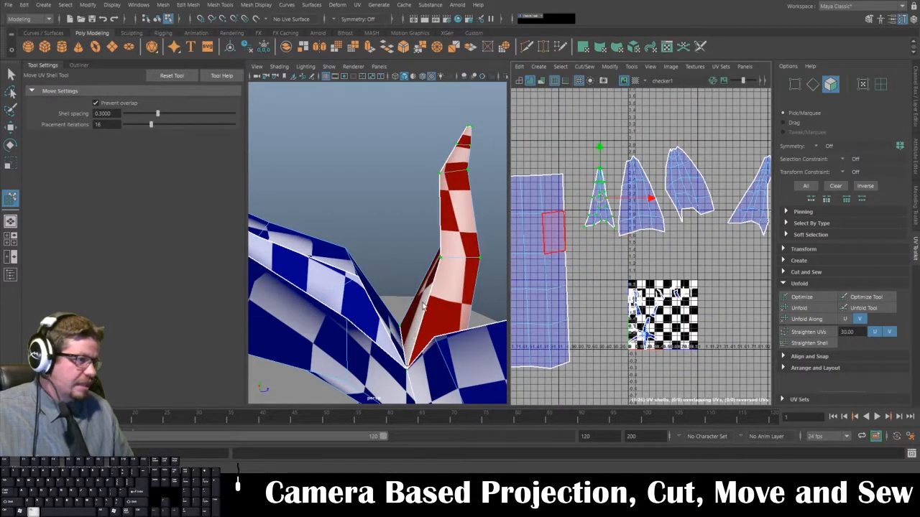
- Select the whole tree in object mode and compare the checker size on the trunk and branches
scroll(373, 251, "down", 5)
left_click_drag(388, 230, 362, 218, "alt")
right_click_drag(362, 218, 409, 204)
left_click(409, 204)
left_click_drag(374, 294, 360, 261, "alt")
left_click(359, 259)
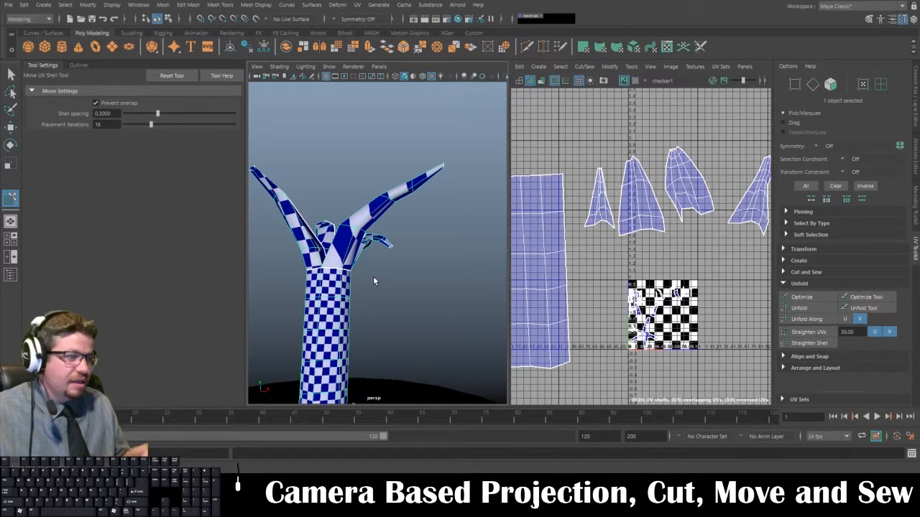
scroll(383, 291, "down", 5)
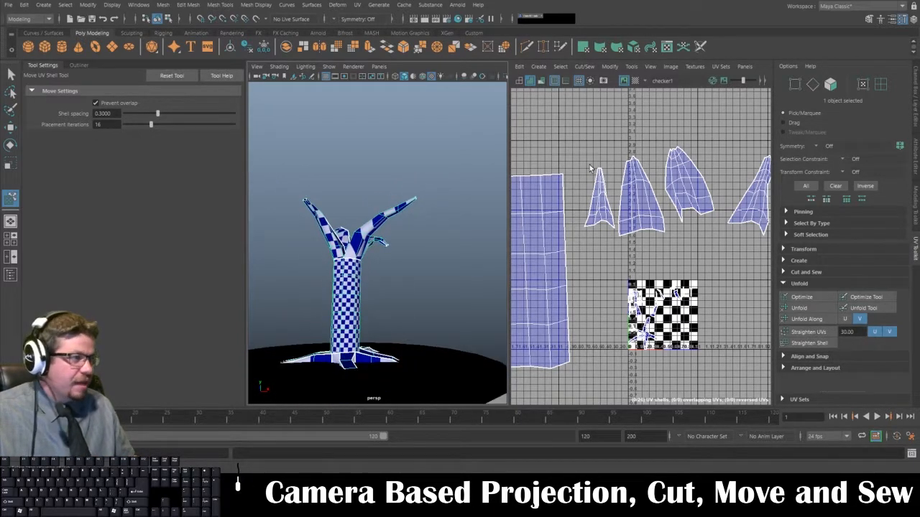
- Select the four branch UV shells with the Move UV Shell tool and scale them up together to about twice their size
left_click(630, 66)
left_click(646, 147)
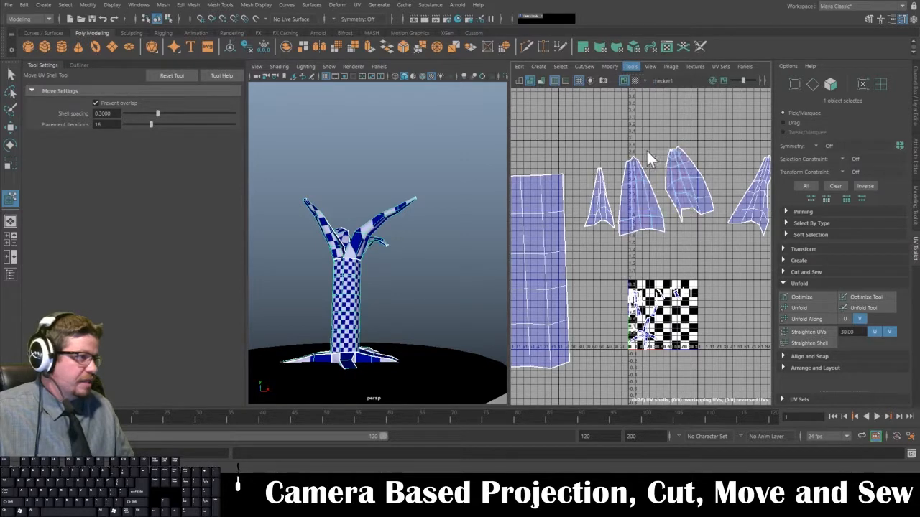
scroll(698, 240, "down", 1)
middle_click_drag(614, 150, 553, 170, "alt")
left_click_drag(745, 306, 536, 172)
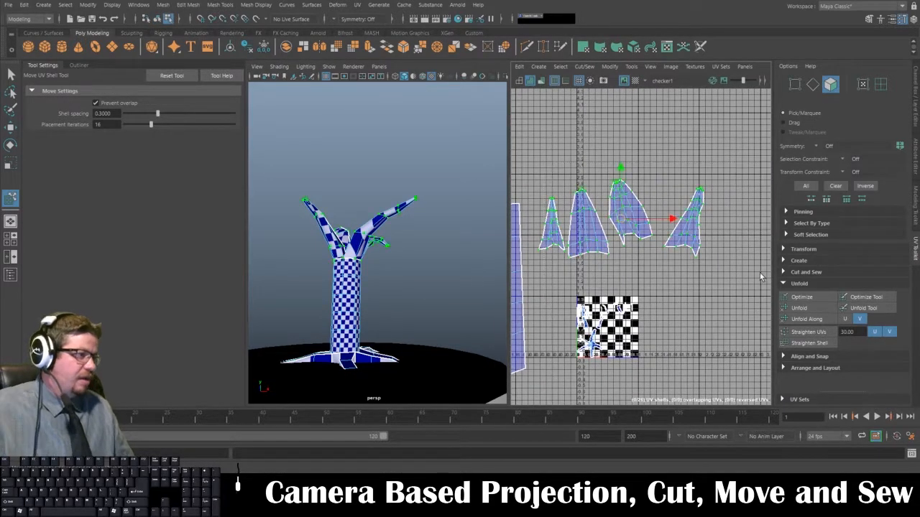
key("r")
left_click_drag(620, 219, 676, 254)
- Examine the checker pattern where the branches meet the trunk from several sides
left_click_drag(412, 236, 593, 247, "alt")
right_click_drag(360, 237, 426, 240, "alt")
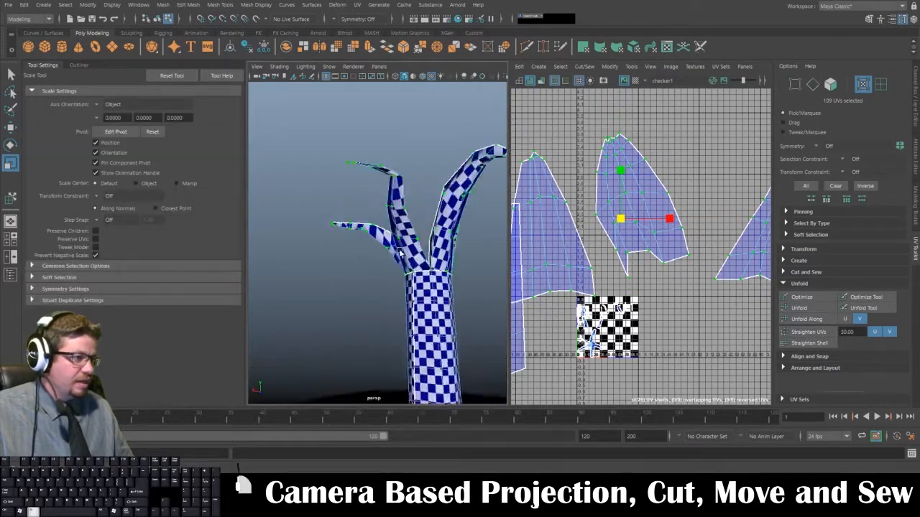
middle_click_drag(425, 241, 321, 286, "alt")
left_click_drag(322, 286, 389, 281, "alt")
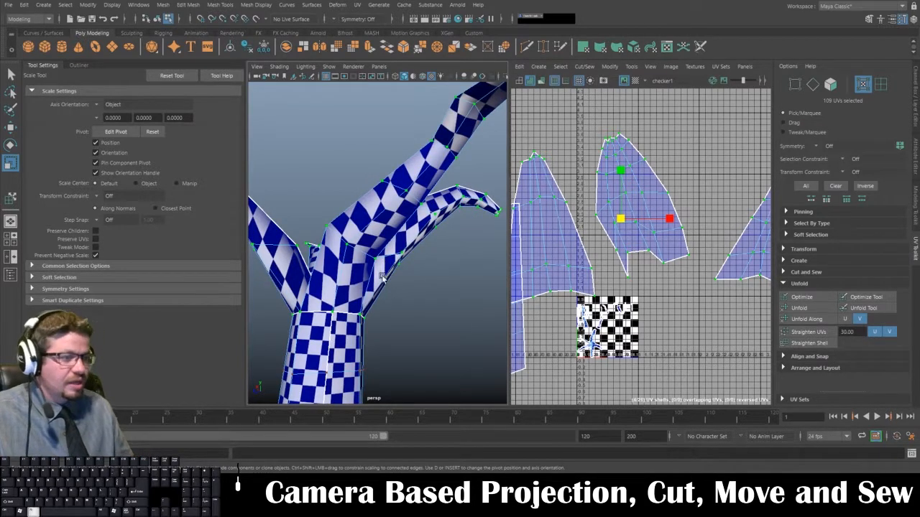
left_click_drag(382, 279, 407, 286, "alt")
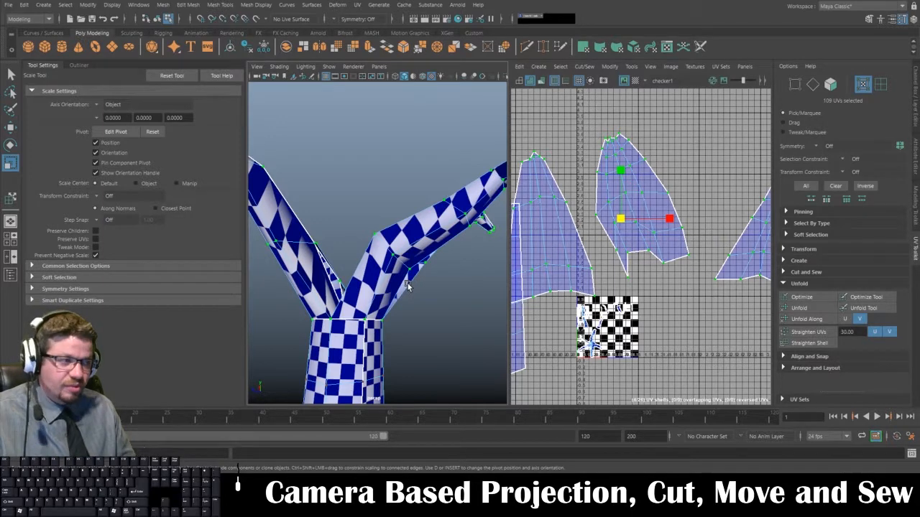
mouse_move(407, 286)
left_mouse_down("alt")
mouse_move(452, 260)
mouse_move(394, 289)
left_mouse_up("alt")
- Enlarge the narrow upper-branch UV shell to about twice its size and place it directly above the trunk's shell
left_click(370, 264)
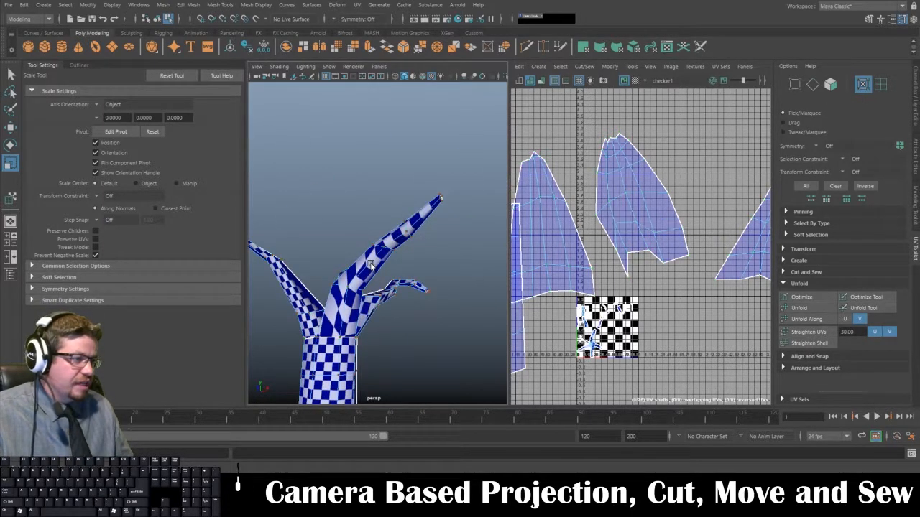
left_click(383, 245)
middle_click_drag(569, 240, 651, 241, "alt")
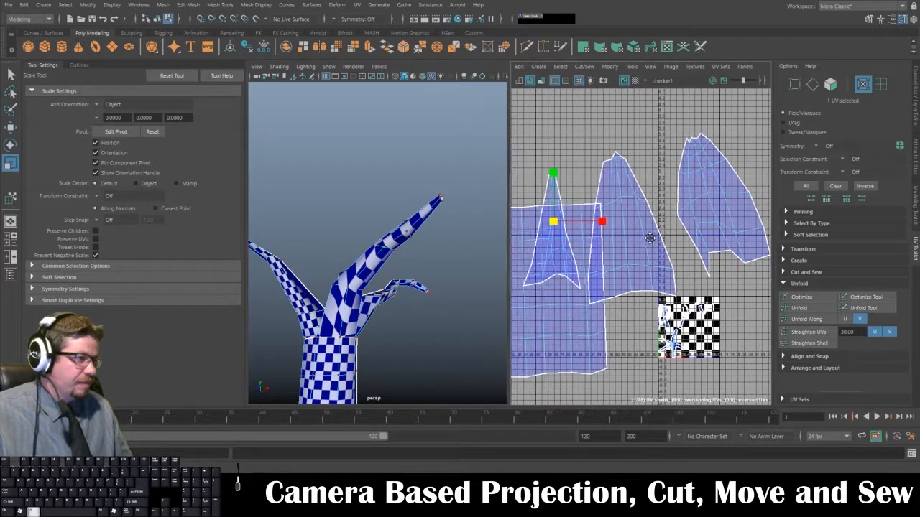
left_click(631, 66)
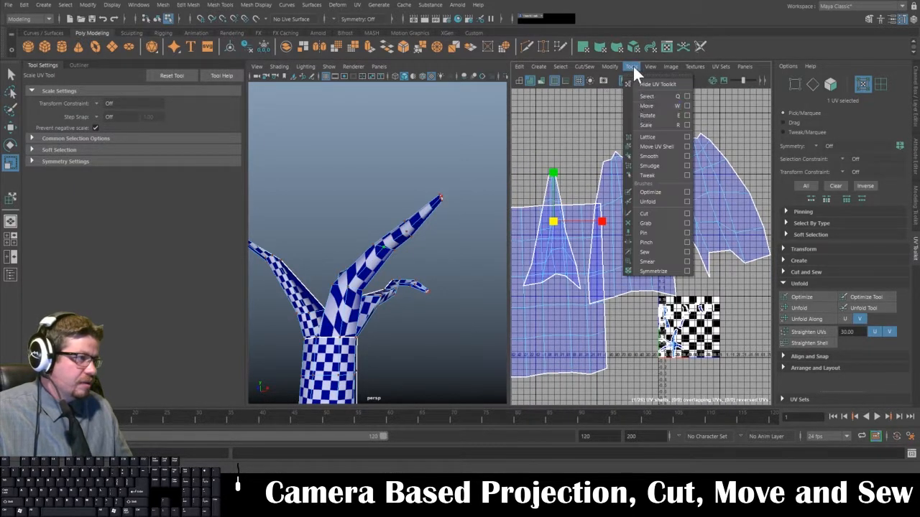
left_click(650, 146)
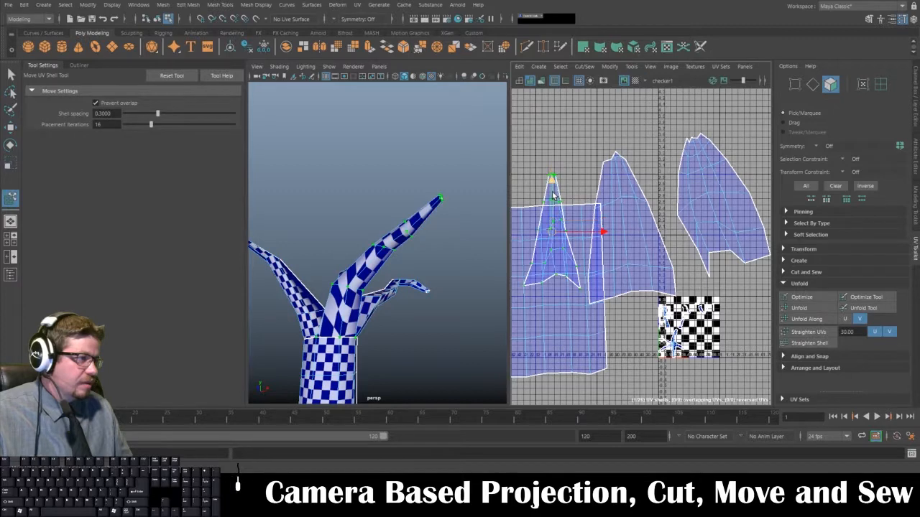
key("r")
left_click_drag(551, 231, 551, 147)
key("w")
right_click_drag(551, 147, 534, 166, "alt")
left_click_drag(455, 256, 589, 234, "alt")
left_click_drag(467, 219, 447, 113, "alt")
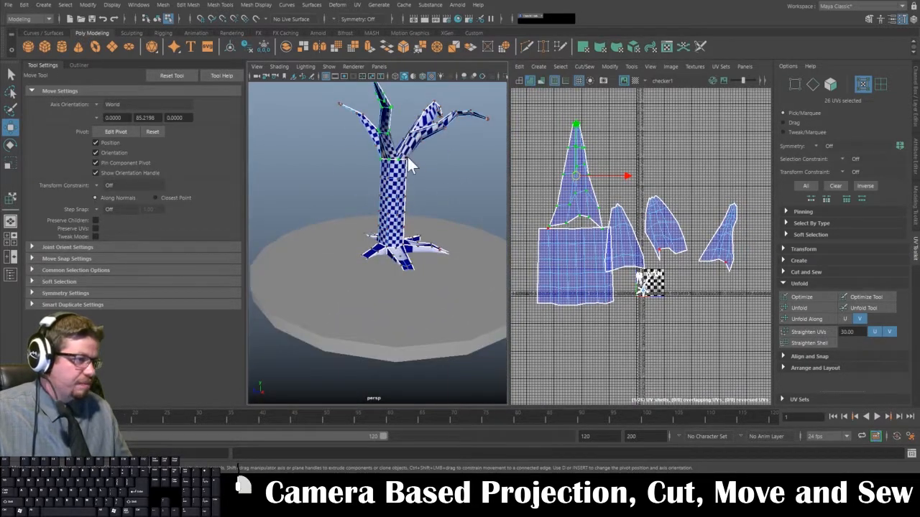
- Select the tree object and isolate it in the perspective view so the ground disc is hidden around the roots
right_click_drag(407, 157, 459, 143)
left_click_drag(458, 143, 448, 156, "alt")
right_click_drag(448, 156, 409, 228, "alt")
middle_click_drag(409, 228, 424, 260, "alt")
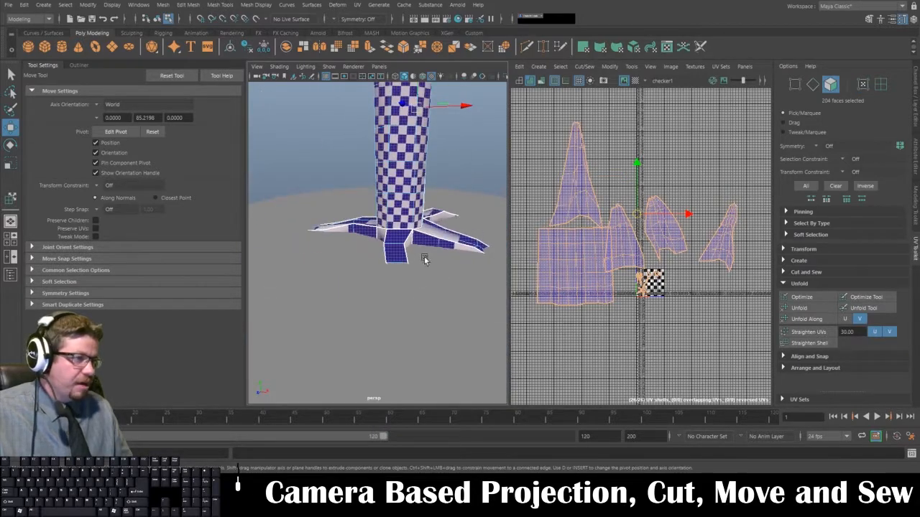
left_click_drag(424, 259, 476, 227, "alt")
right_click_drag(475, 227, 415, 188, "alt")
key("ctrl+1")
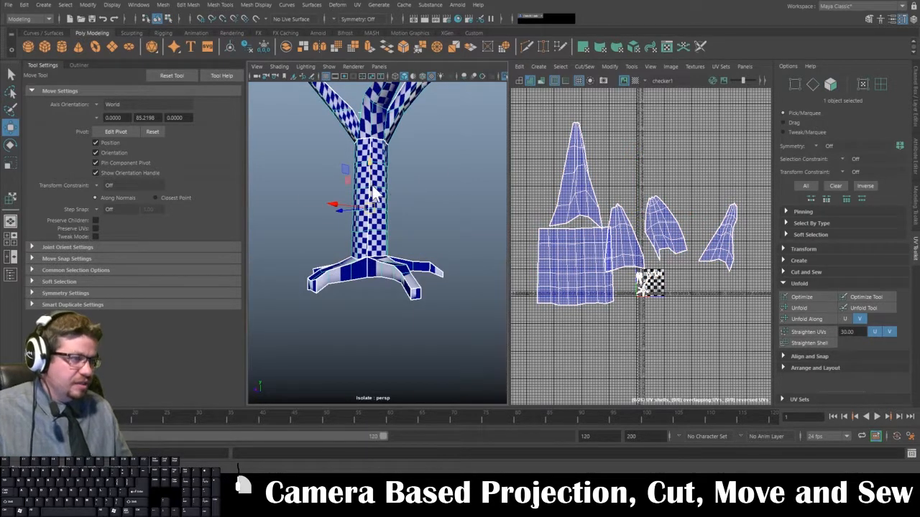
- Convert the tree selection to faces and reduce it to only the faces of the roots
key("ctrl+F11")
left_click_drag(374, 193, 394, 219, "alt")
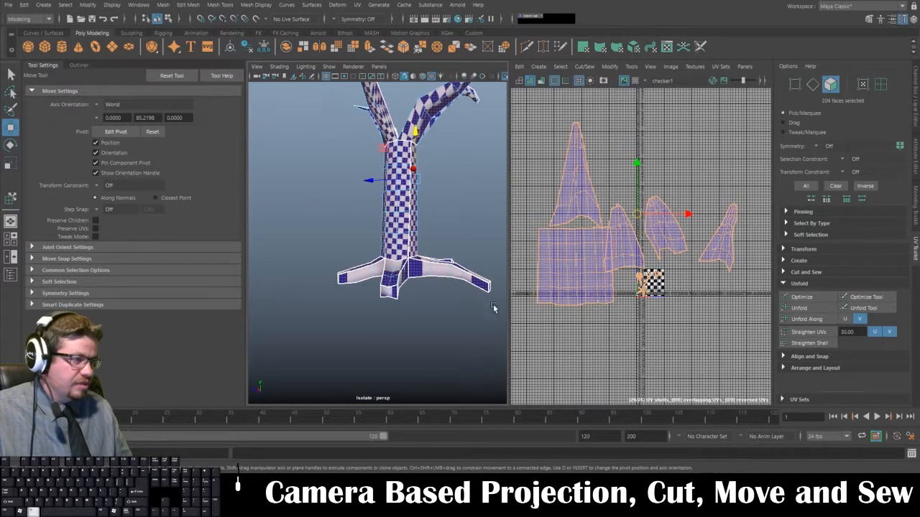
left_click_drag(493, 307, 466, 301, "alt")
left_click_drag(331, 262, 298, 241)
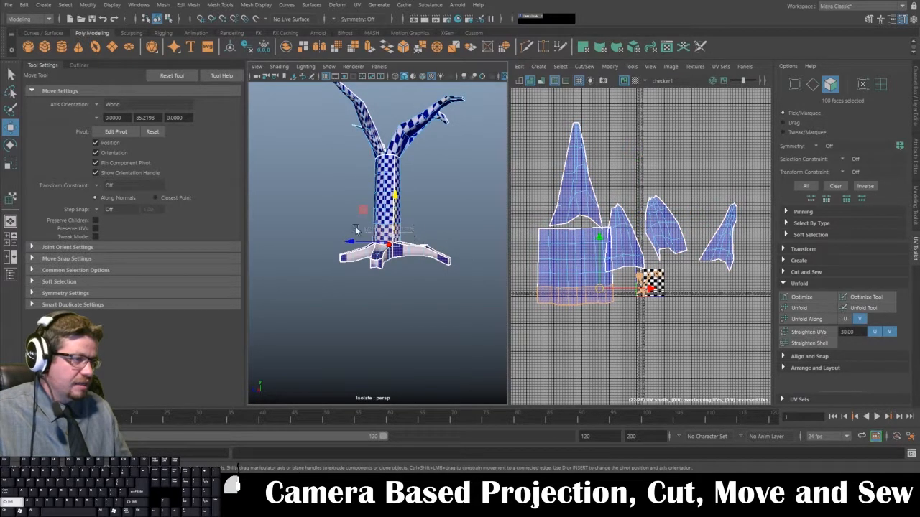
left_click_drag(355, 230, 379, 284, "shift")
right_click_drag(380, 284, 429, 268, "alt")
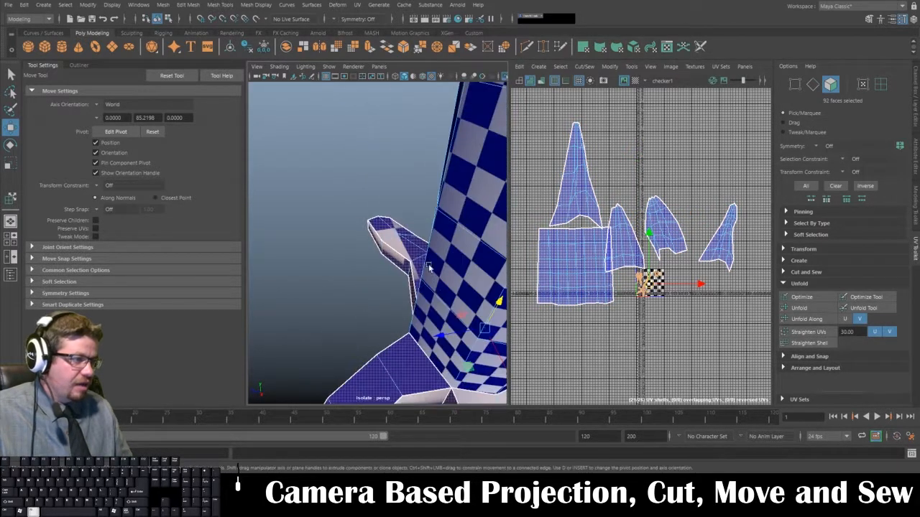
- Apply a camera-based UV projection to the selected root faces from a view of the trunk base and spreading roots
middle_click_drag(429, 267, 357, 242, "alt")
right_click_drag(357, 242, 329, 224, "alt")
left_click_drag(329, 224, 348, 248, "alt")
key("space")
left_click(462, 292)
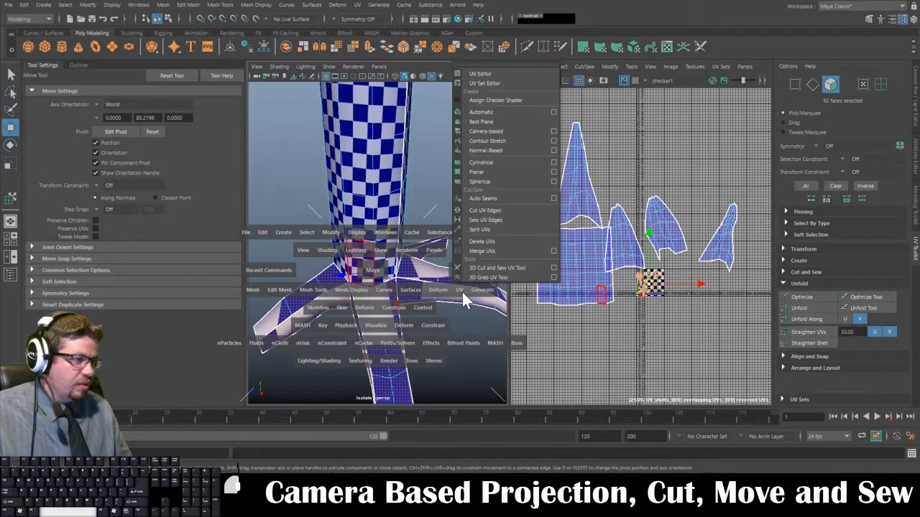
left_click(475, 131)
left_click_drag(388, 281, 406, 304, "alt")
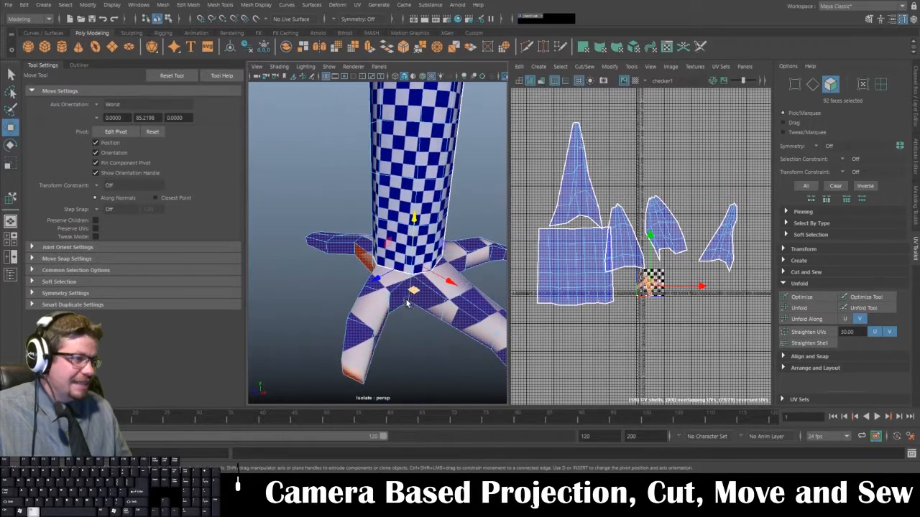
- Switch to edge selection and select seam edges around the first root's tip and along its underside to the centre where the roots meet
right_click_drag(378, 223, 378, 193)
left_click_drag(359, 341, 426, 267, "alt")
middle_click_drag(425, 267, 358, 278, "alt")
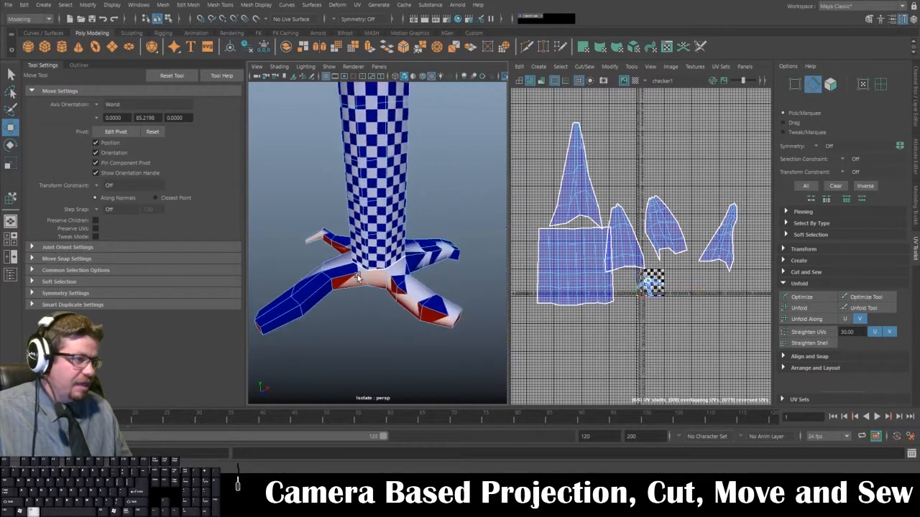
left_click_drag(359, 279, 404, 347, "alt")
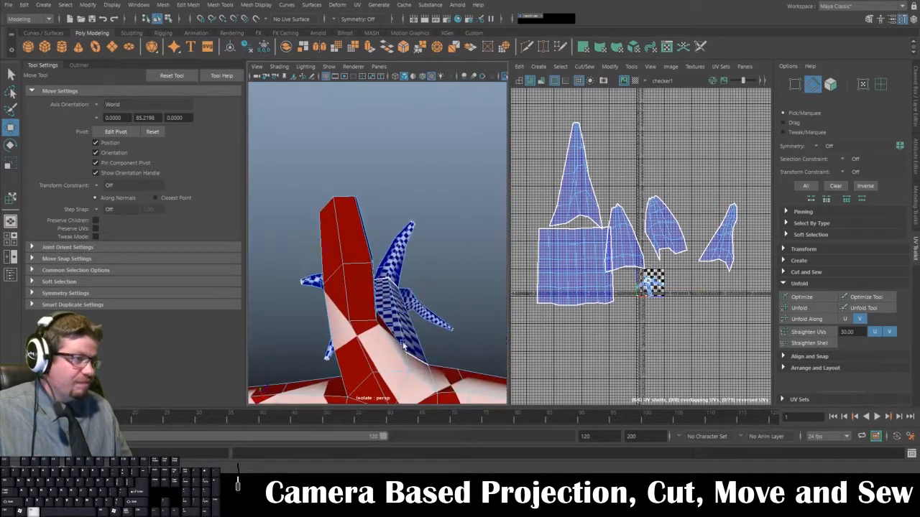
left_click(341, 236)
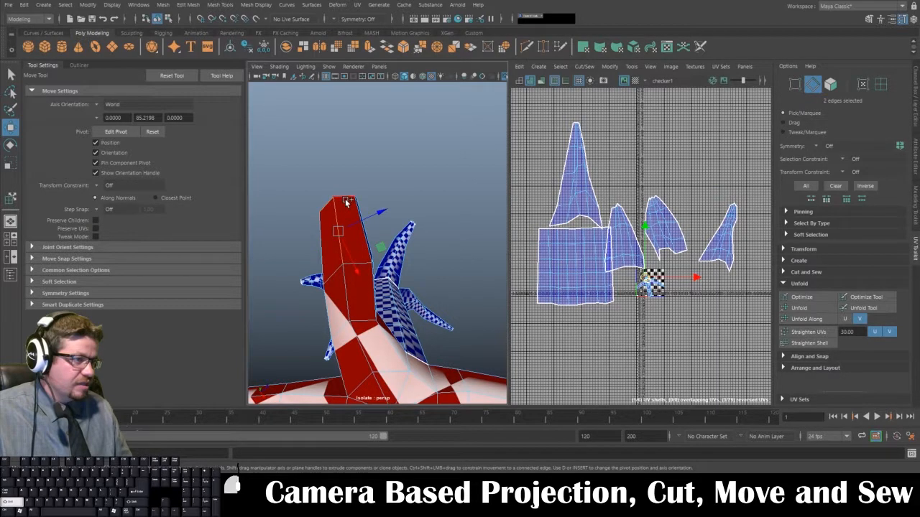
left_click(332, 207, "shift")
left_click_drag(327, 249, 394, 232, "alt")
left_click(348, 217, "shift")
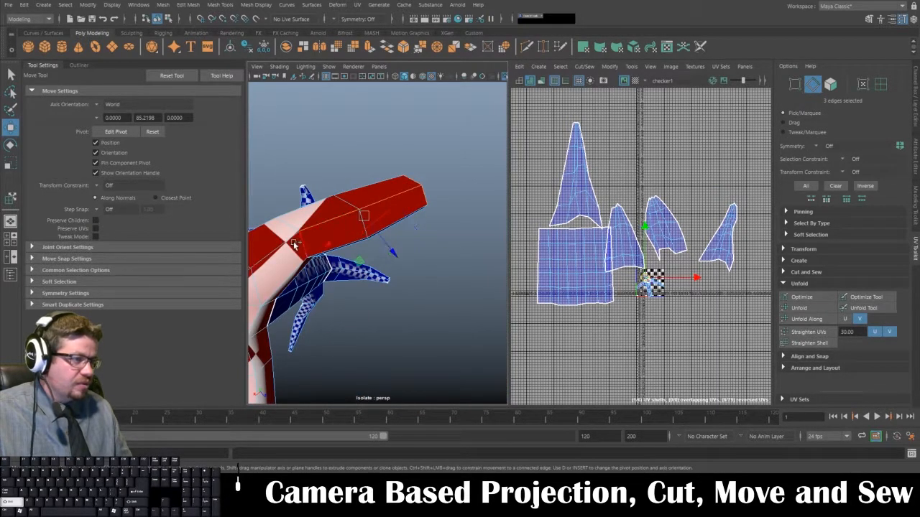
left_click(290, 249, "shift")
left_click_drag(290, 250, 392, 218, "alt")
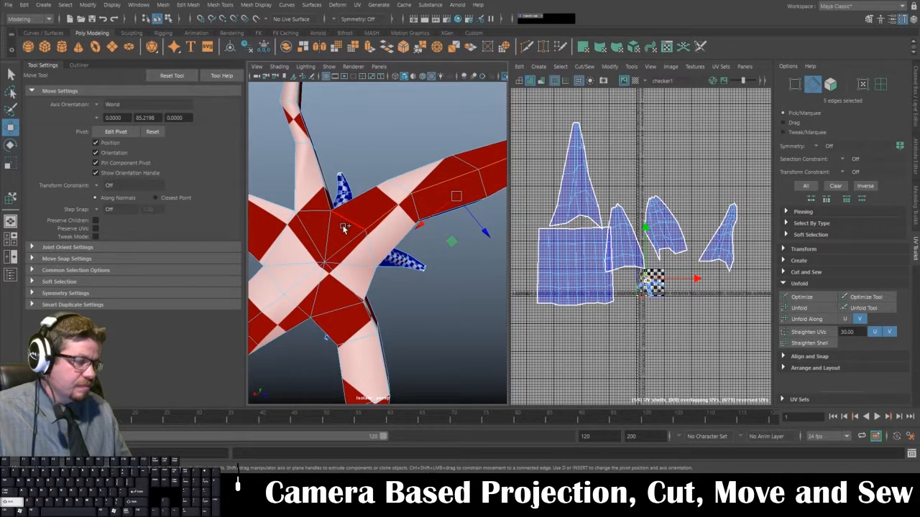
left_click(335, 253, "shift")
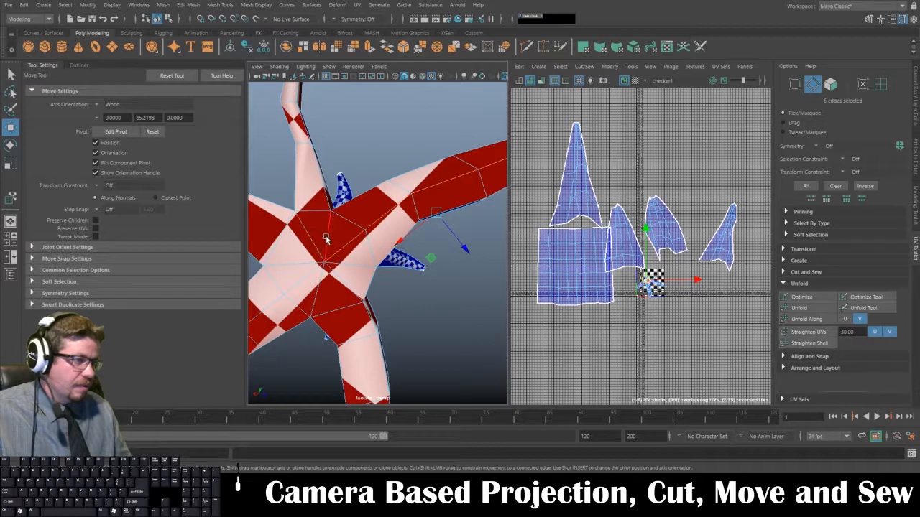
- Add the seam edges running along the neighbouring second root out to its tip to the selection
left_click_drag(326, 239, 325, 265, "alt")
left_click(327, 217, "shift")
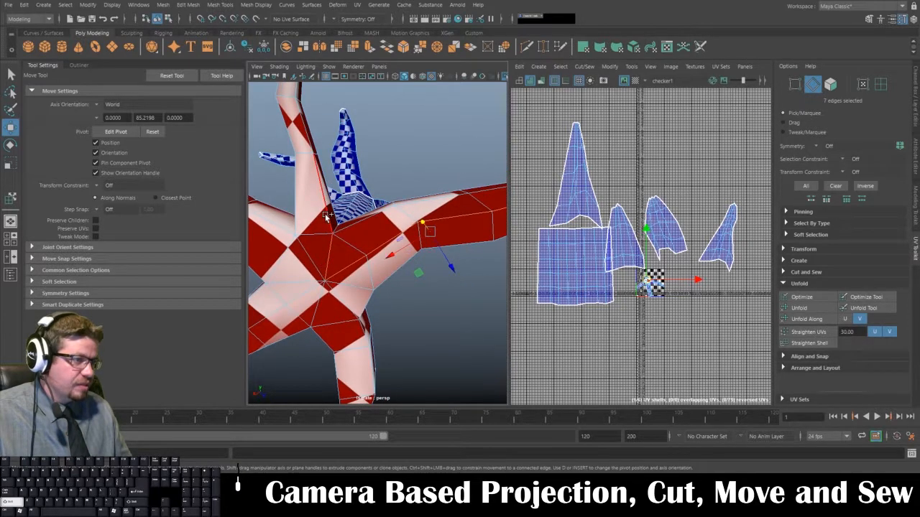
left_click(325, 217, "shift")
left_click(305, 130, "shift")
left_click_drag(306, 130, 305, 250, "alt")
left_click(323, 172, "shift")
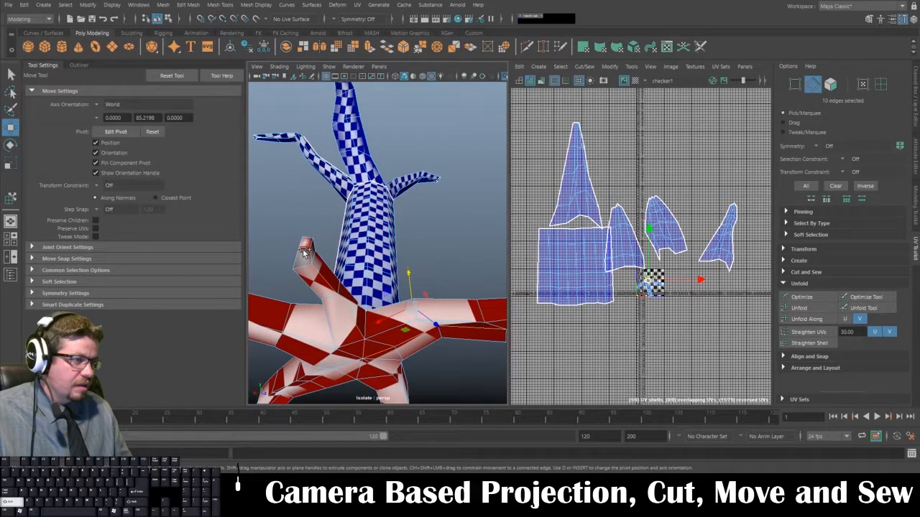
- Add the seam edges from the centre junction along the third root to its tip to the selection
mouse_move(328, 298)
left_mouse_down("alt")
mouse_move(307, 290)
mouse_move(337, 264)
mouse_move(331, 288)
left_mouse_up("alt")
left_click(381, 305, "shift")
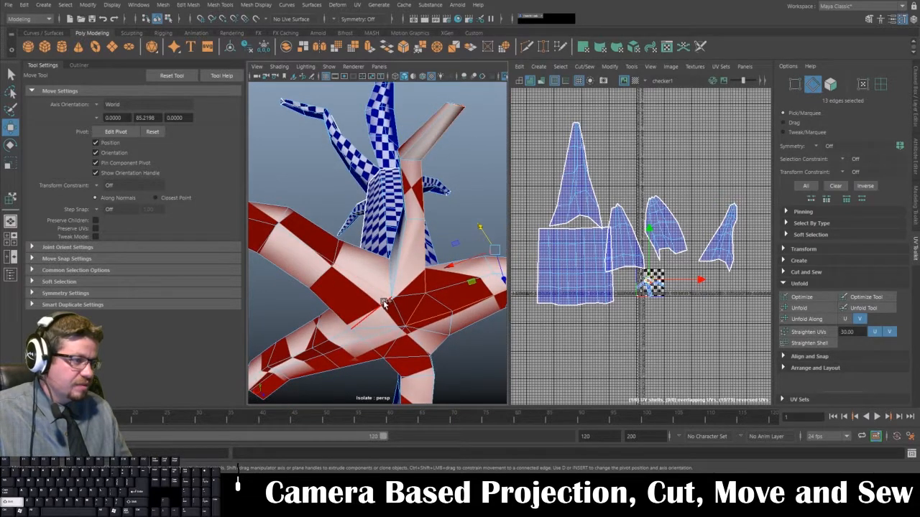
left_click(317, 260, "shift")
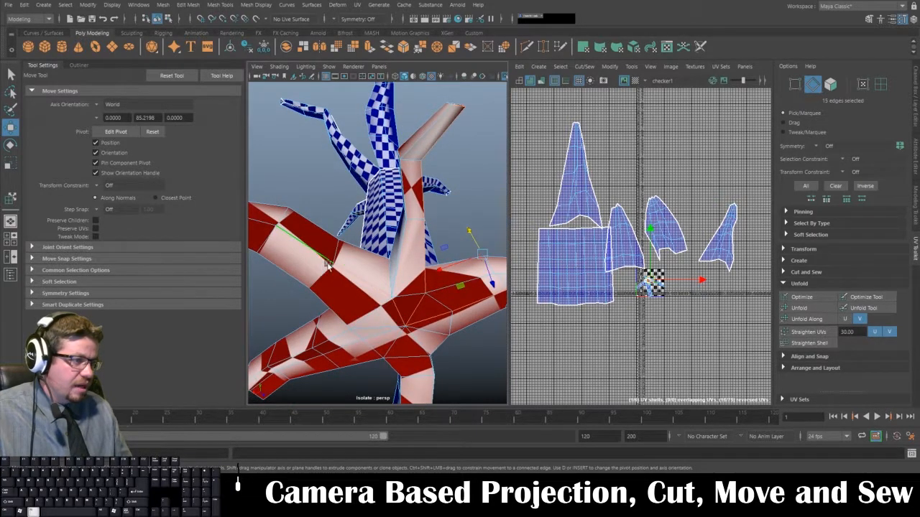
left_click_drag(317, 260, 376, 280, "alt")
left_click_drag(327, 261, 369, 267, "alt")
left_click(330, 264, "shift")
left_click(340, 264, "shift")
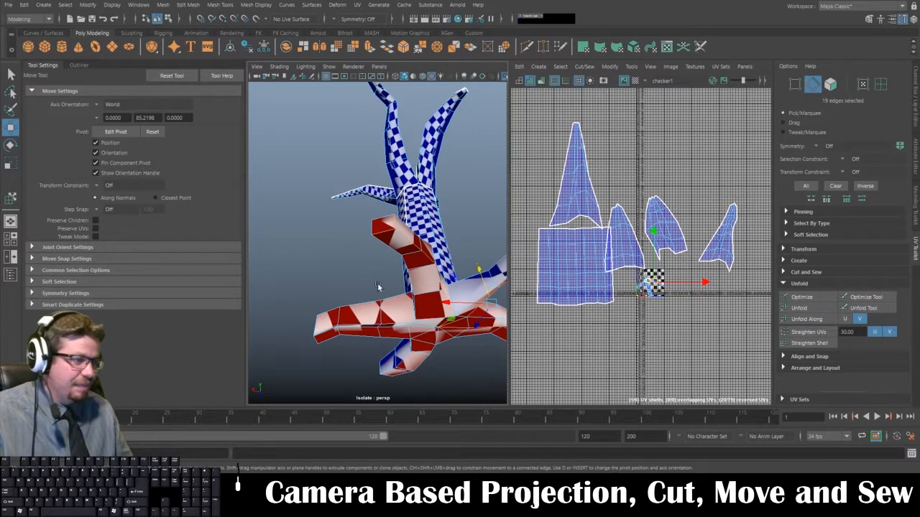
left_click_drag(392, 320, 370, 262, "alt")
right_click_drag(352, 276, 391, 288, "alt")
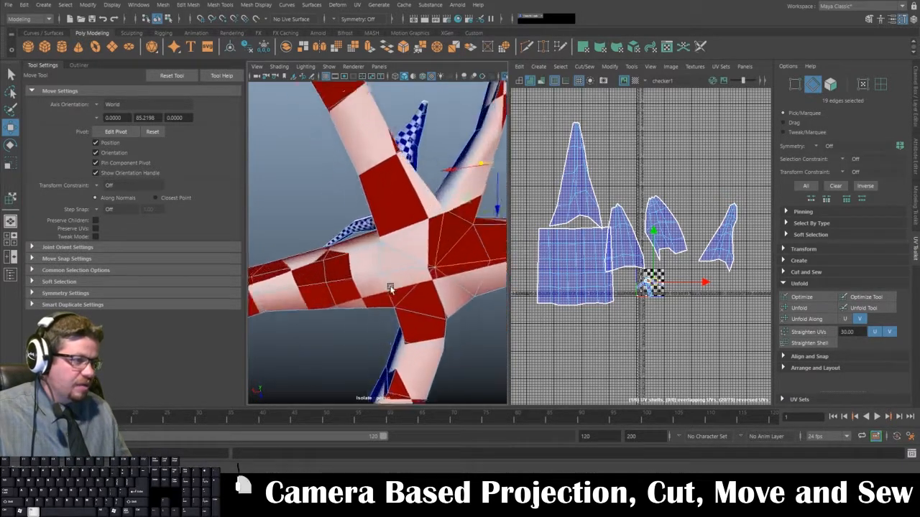
left_click_drag(390, 289, 399, 264, "alt")
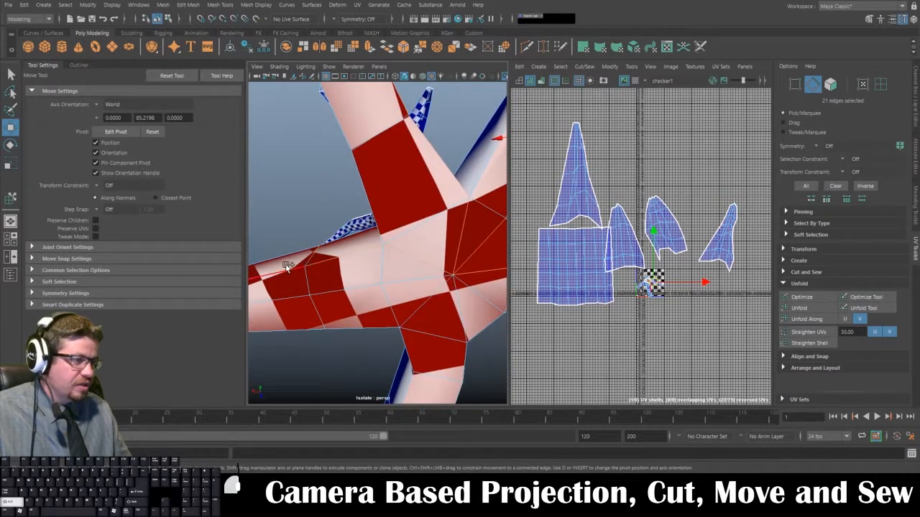
left_click(288, 266, "shift")
middle_click_drag(287, 266, 446, 269, "alt")
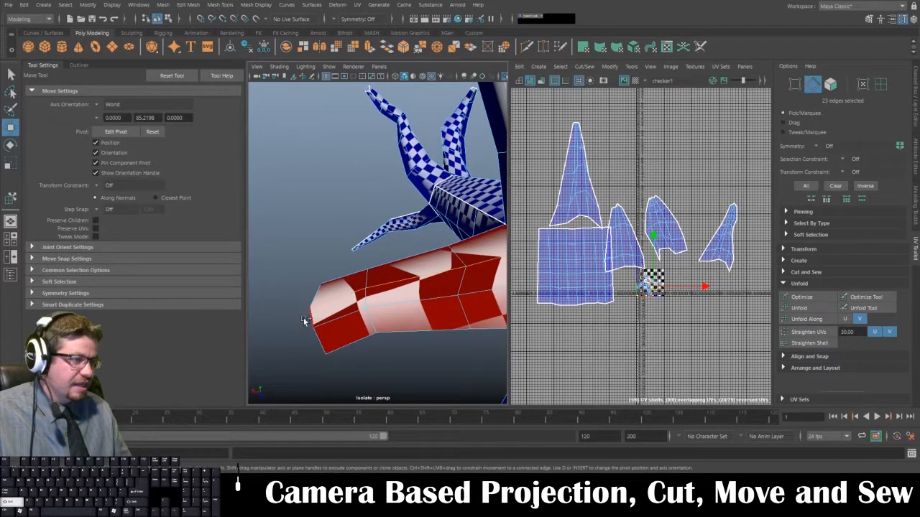
key("ctrl+z")
key("ctrl+z")
key("ctrl+z")
key("ctrl+z")
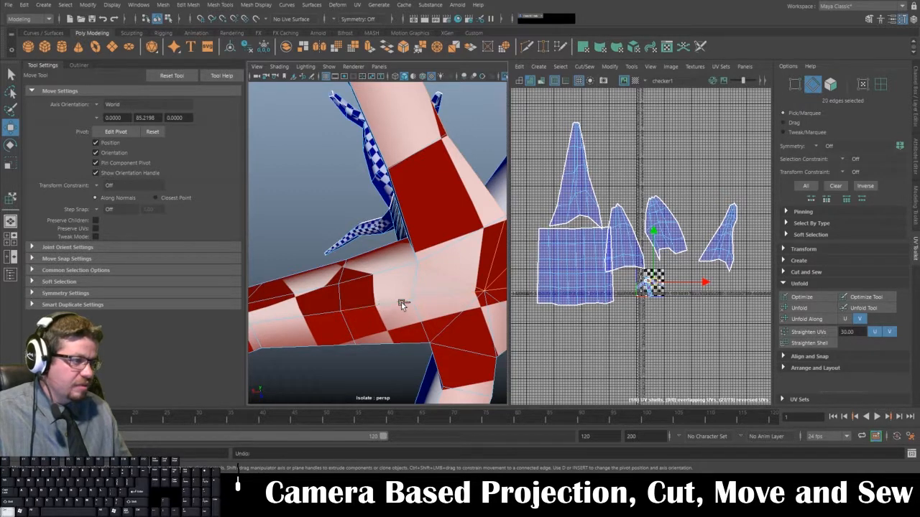
- Add the middle edges along the fourth root's underside, from the centre junction outward, to the seam selection
left_click(407, 307, "shift")
left_click(394, 307, "shift")
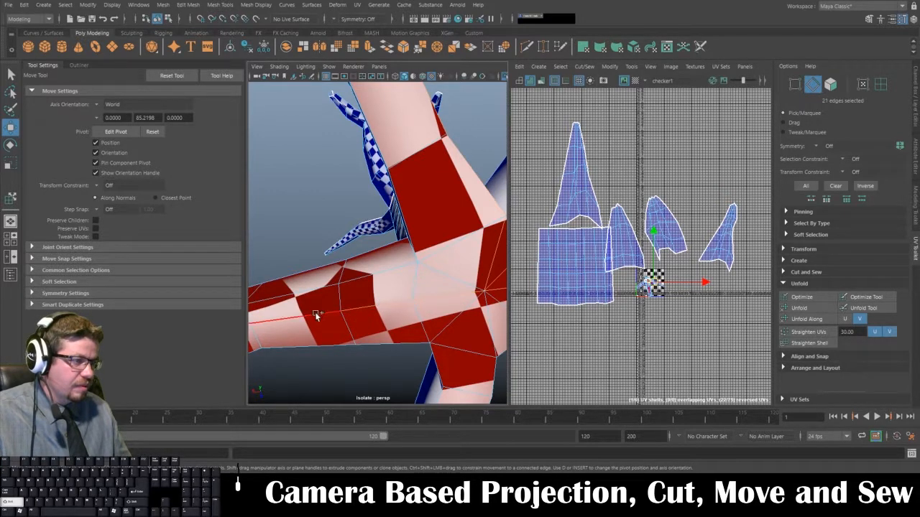
left_click(316, 317, "shift")
middle_click_drag(317, 316, 426, 320, "alt")
left_click(362, 328, "shift")
- Add the edges around the end cap of the fourth root's tip to the seam selection
left_click_drag(328, 335, 417, 316, "alt")
left_click(324, 192, "shift")
left_click(302, 210, "shift")
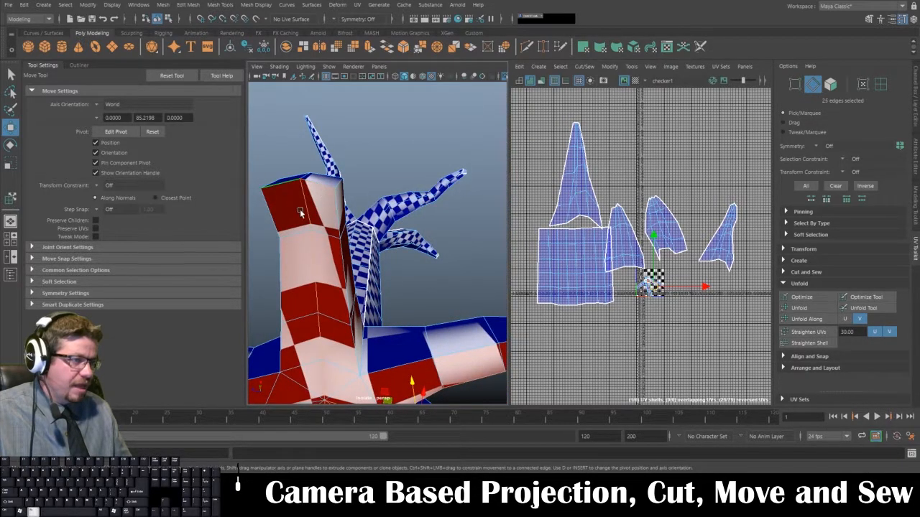
left_click_drag(302, 211, 355, 232, "alt")
left_click(355, 200, "shift")
left_click_drag(355, 200, 293, 246, "alt")
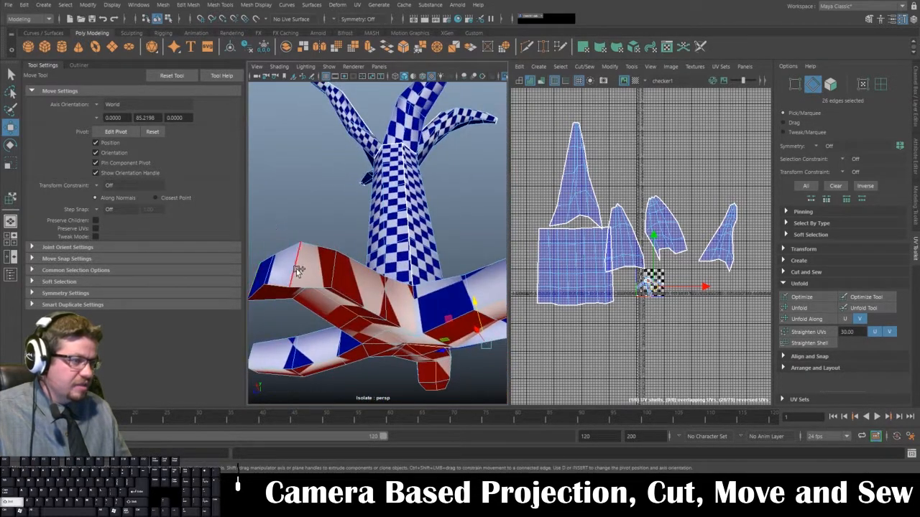
left_click(299, 271, "shift")
- Add the edges along the last root and its tip to the selection and cut the UVs along all selected seam edges
left_click_drag(294, 294, 368, 284, "alt")
right_click_drag(369, 284, 403, 282, "alt")
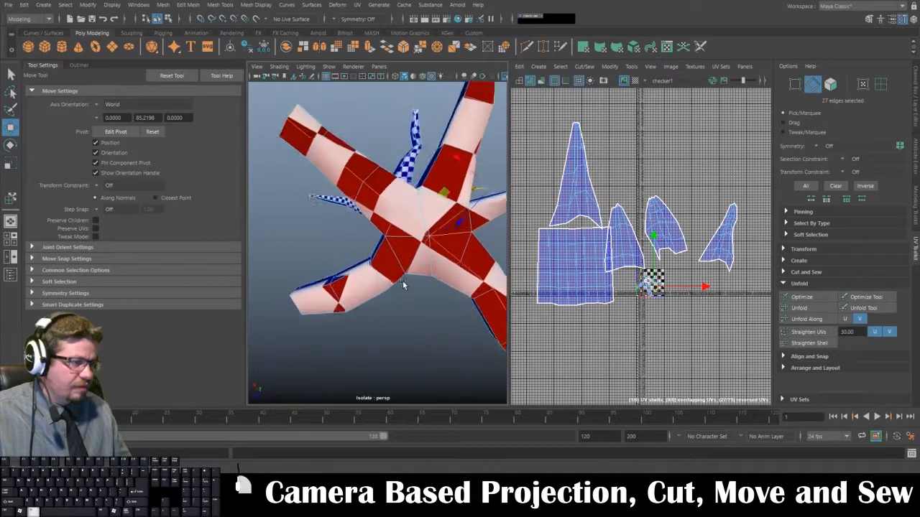
mouse_move(403, 282)
left_mouse_down("alt")
mouse_move(433, 265)
mouse_move(391, 276)
mouse_move(400, 267)
left_mouse_up("alt")
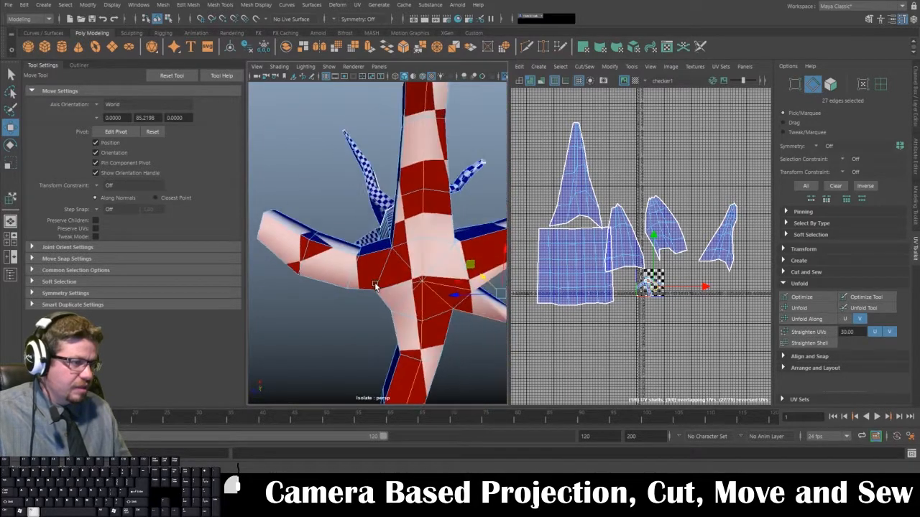
left_click(336, 258, "shift")
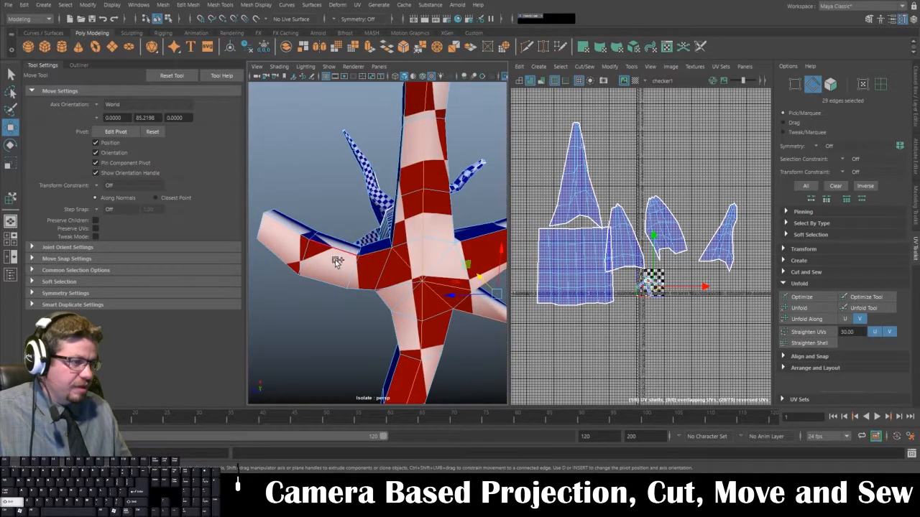
left_click(282, 227, "shift")
left_click(266, 223, "shift")
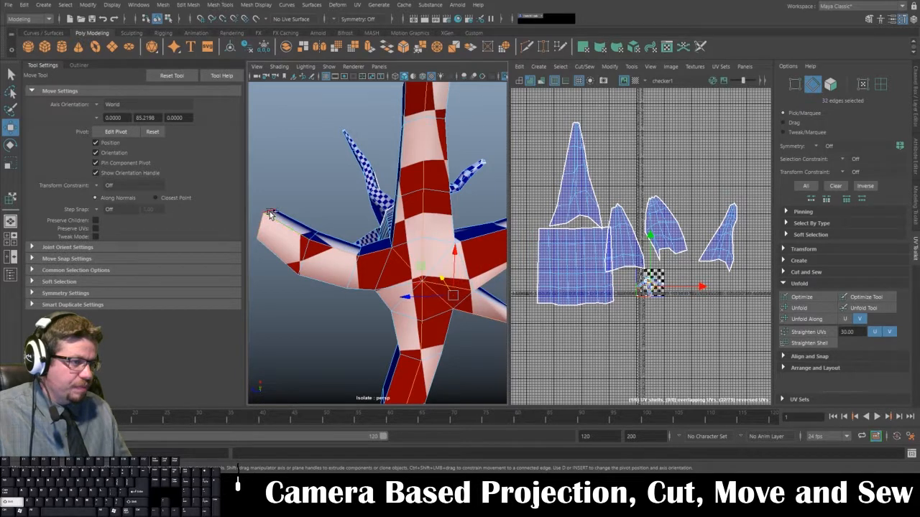
left_click_drag(277, 222, 309, 216, "alt")
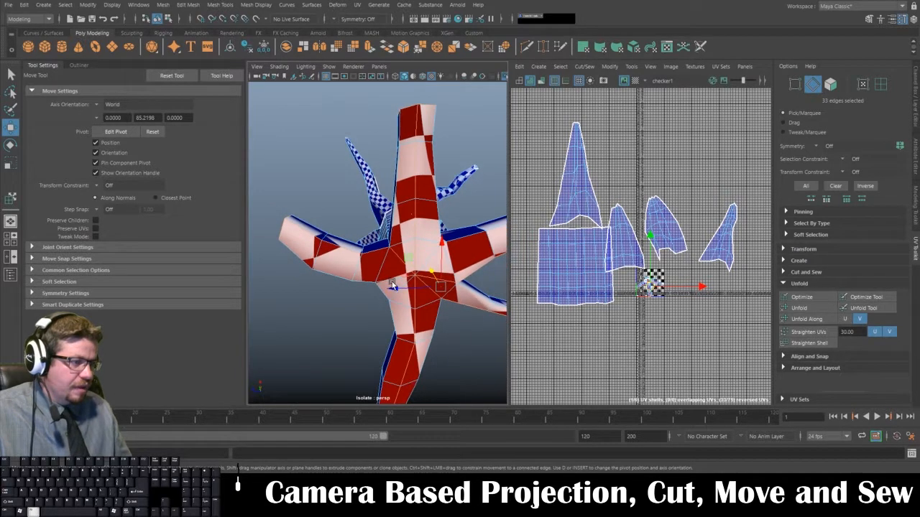
left_click(578, 70)
left_click(596, 127)
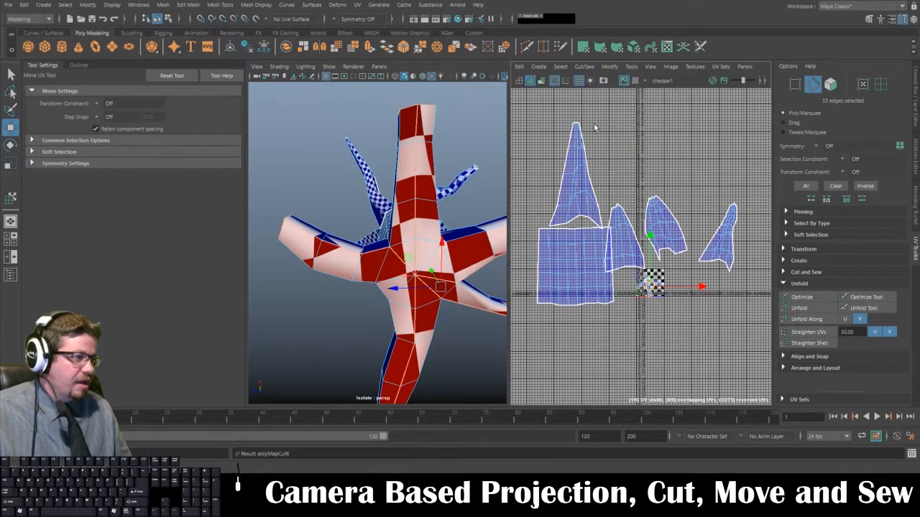
- Move the root UV shell with the Move UV Shell tool out of the checker tile into empty space above the branch shells
left_click(630, 67)
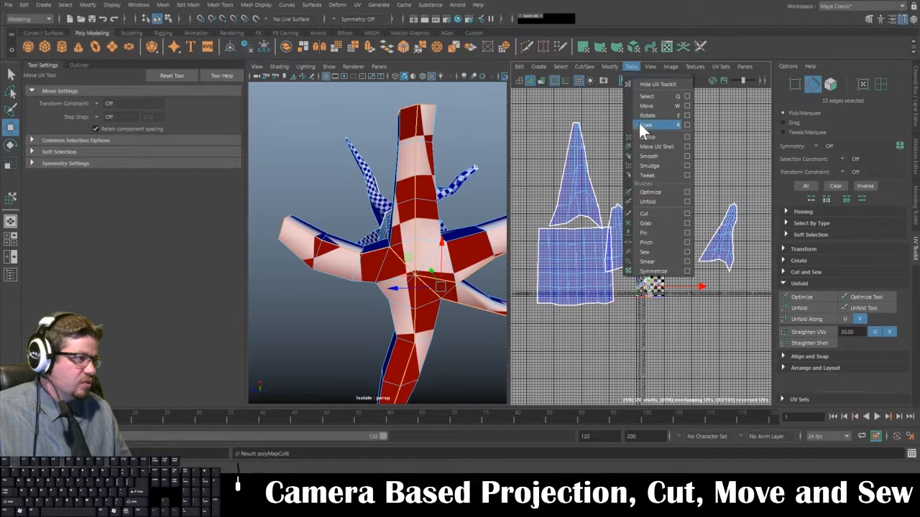
left_click(646, 147)
scroll(723, 307, "up", 5)
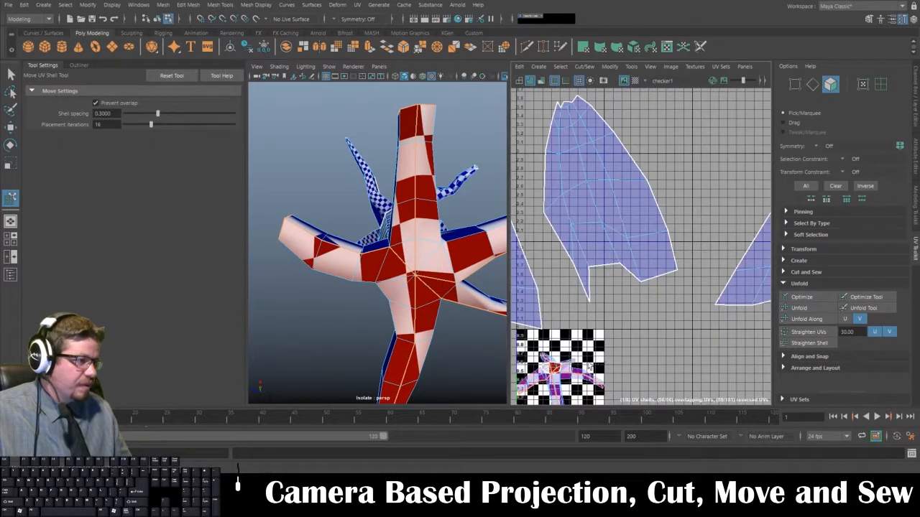
left_click_drag(557, 369, 712, 87)
middle_click_drag(703, 152, 663, 237, "alt")
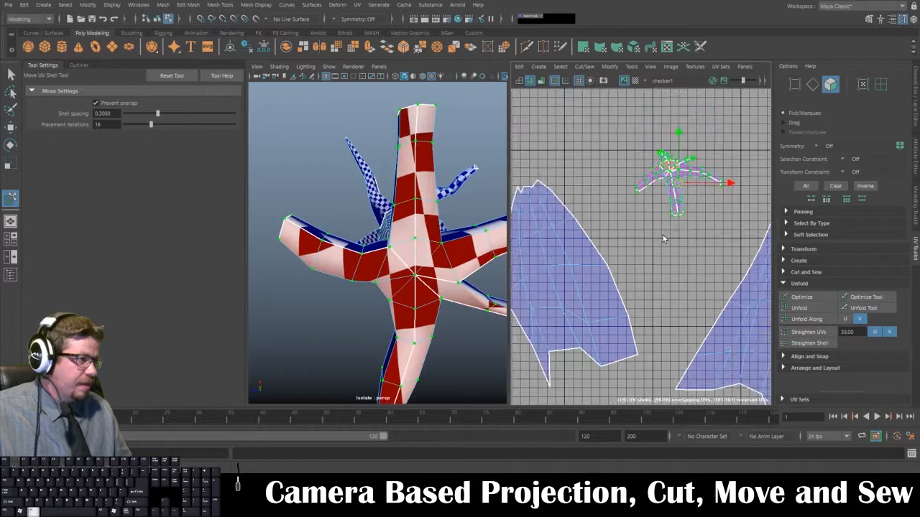
- Unfold the root UV shell and inspect its outline and the checker pattern under the roots
left_click(810, 319)
scroll(647, 180, "up", 3)
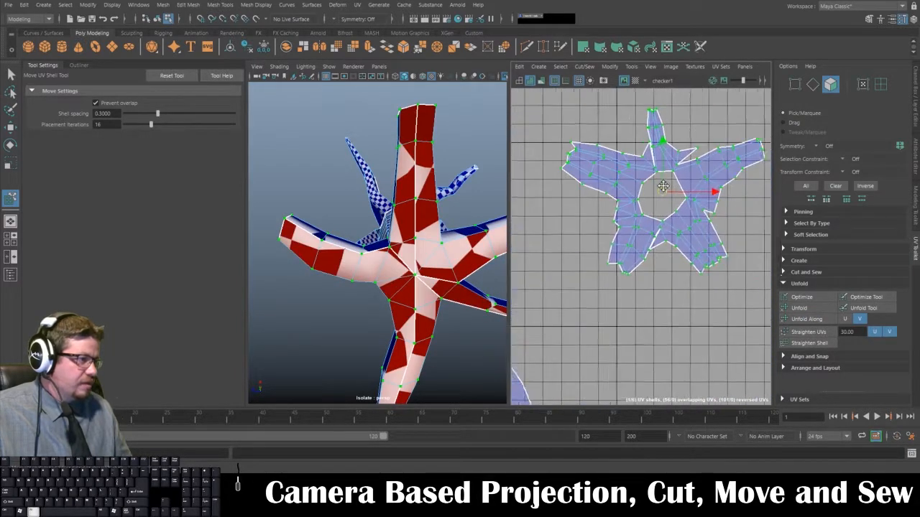
scroll(663, 186, "up", 2)
scroll(587, 181, "up", 3)
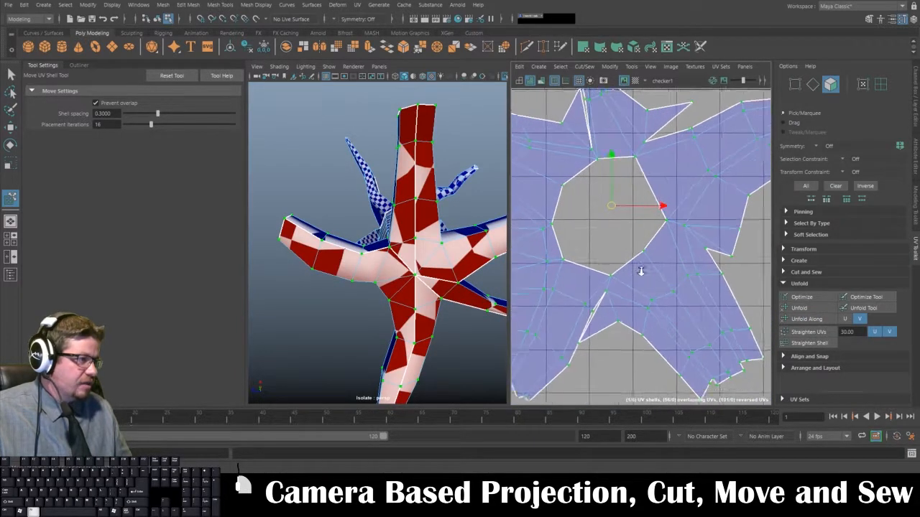
left_click_drag(441, 273, 488, 220, "alt")
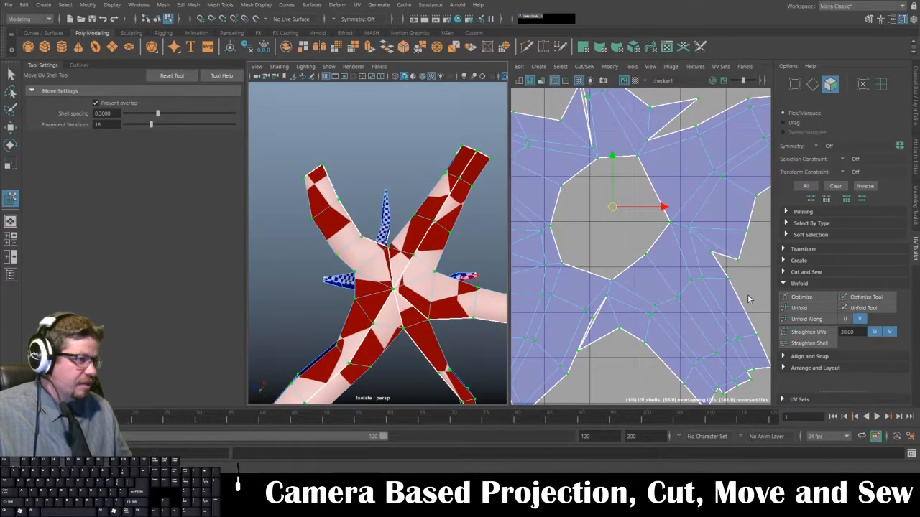
- Select the ring of edges around the underside centre where the roots meet and cut the UVs along it
left_click(812, 320)
right_click_drag(401, 286, 393, 246)
left_click(374, 262)
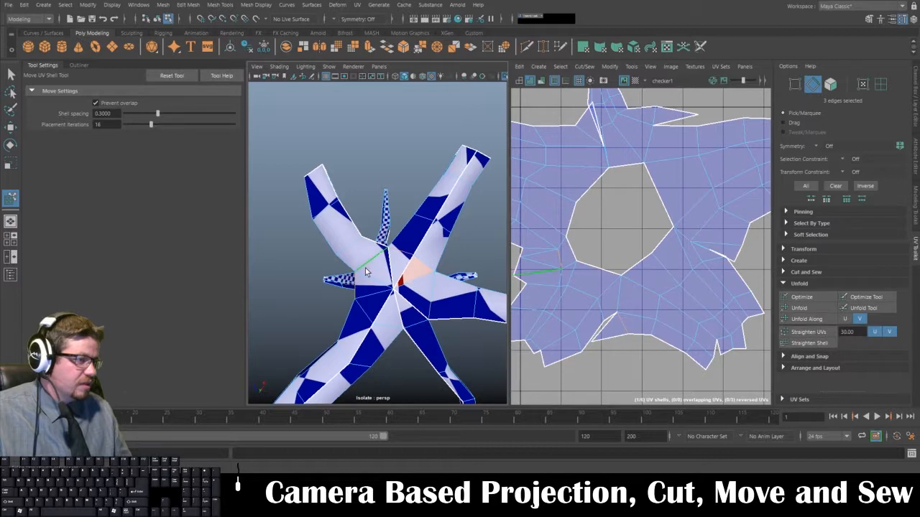
left_click(392, 324, "shift")
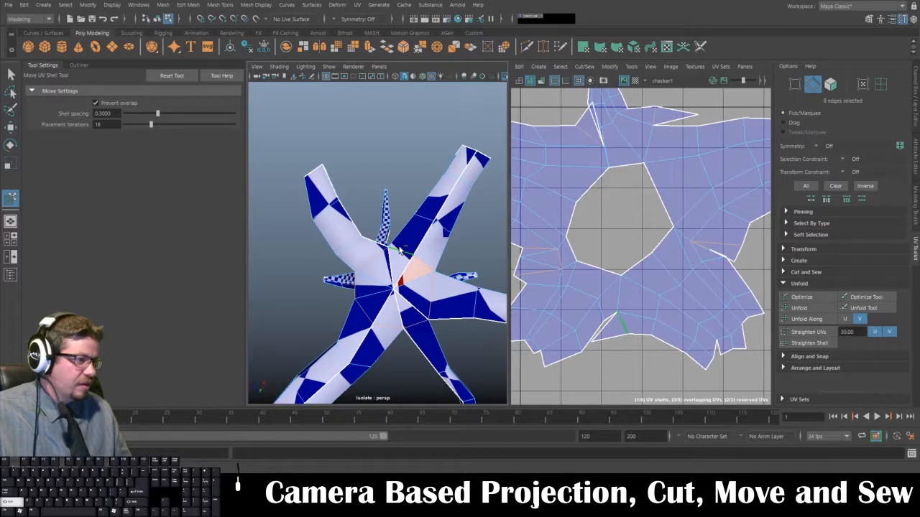
left_click_drag(406, 259, 643, 124, "alt")
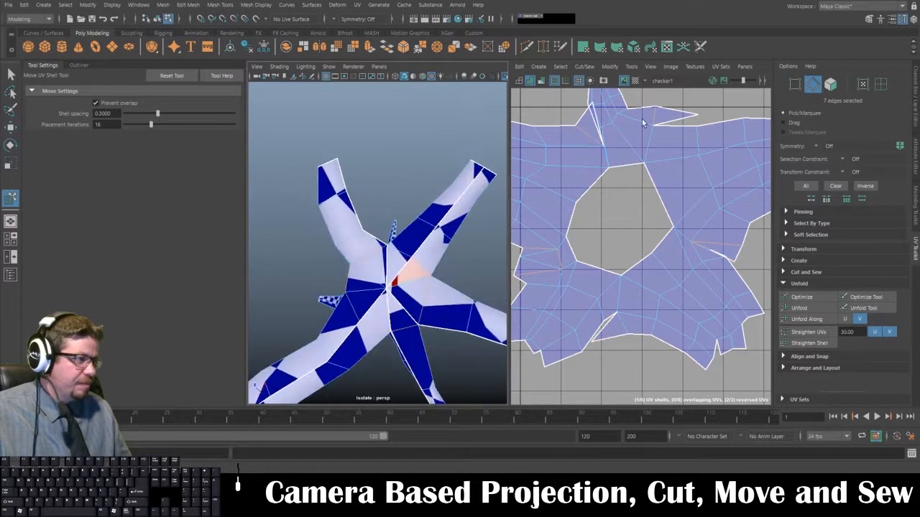
left_click(586, 68)
left_click(586, 120)
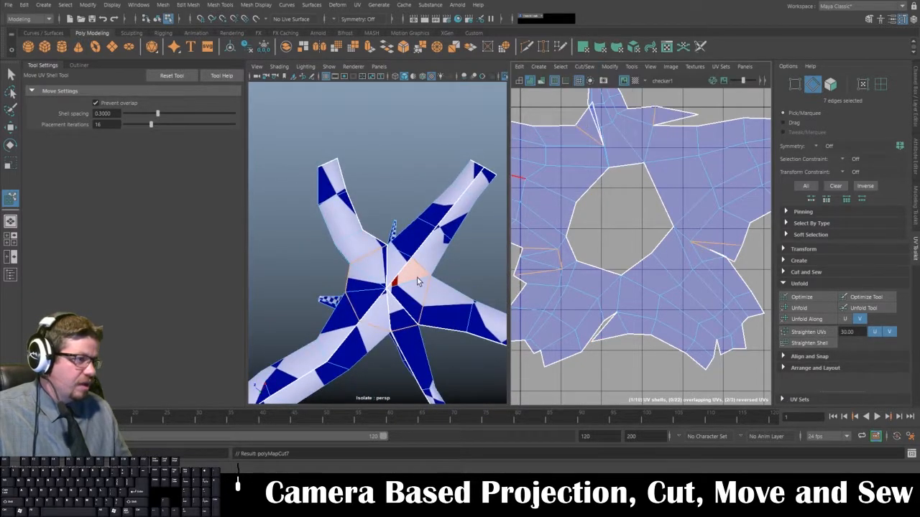
- Move and sew the underside centre's triangular UV pieces together along their five inner spoke edges
left_click(396, 279)
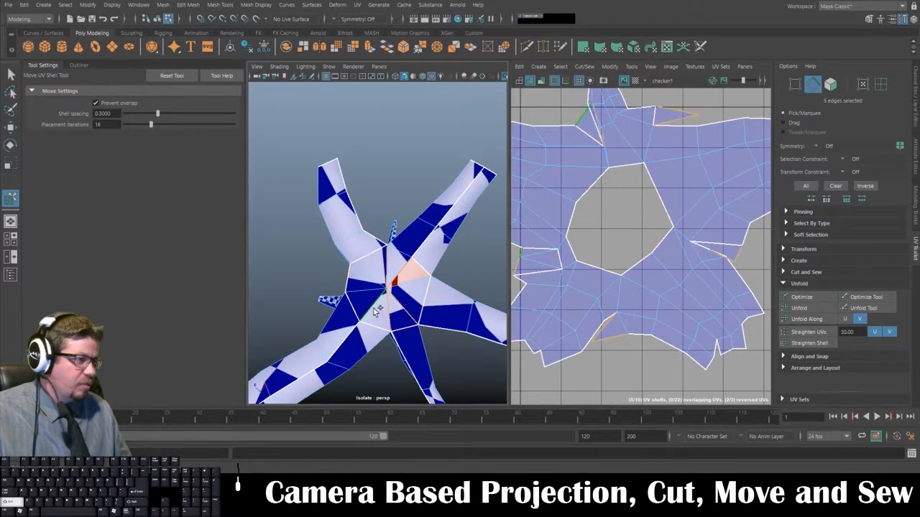
left_click(591, 67)
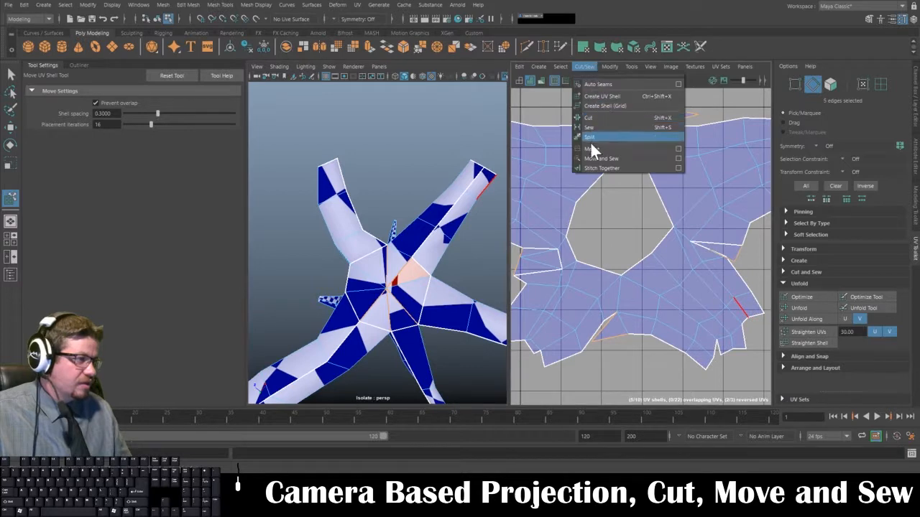
left_click(594, 156)
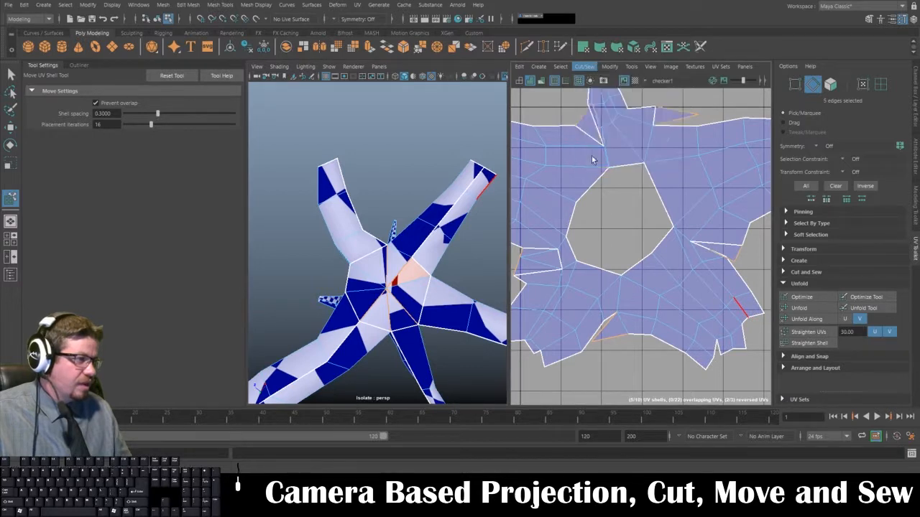
- Cut the one remaining ring edge that still joins the underside cap's UVs to the root shell
left_click(632, 67)
left_click(645, 148)
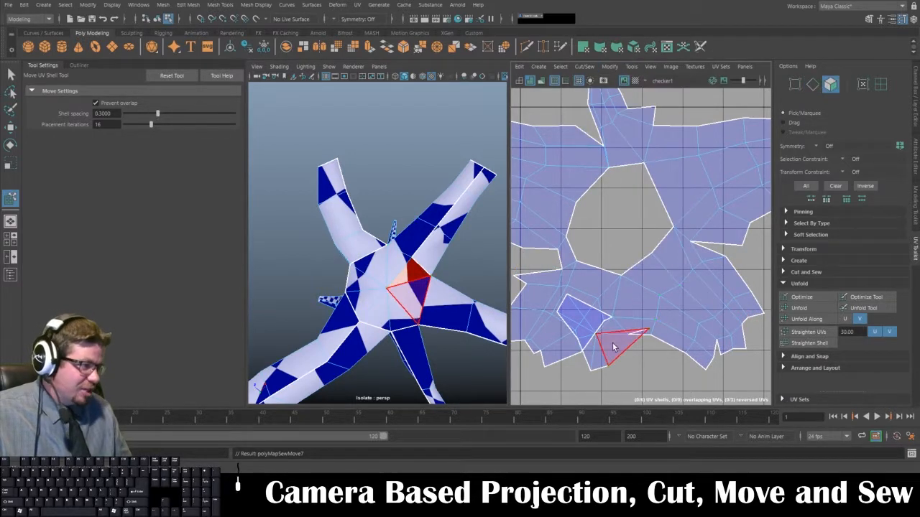
left_click_drag(613, 343, 626, 200)
right_click_drag(605, 211, 521, 204, "alt")
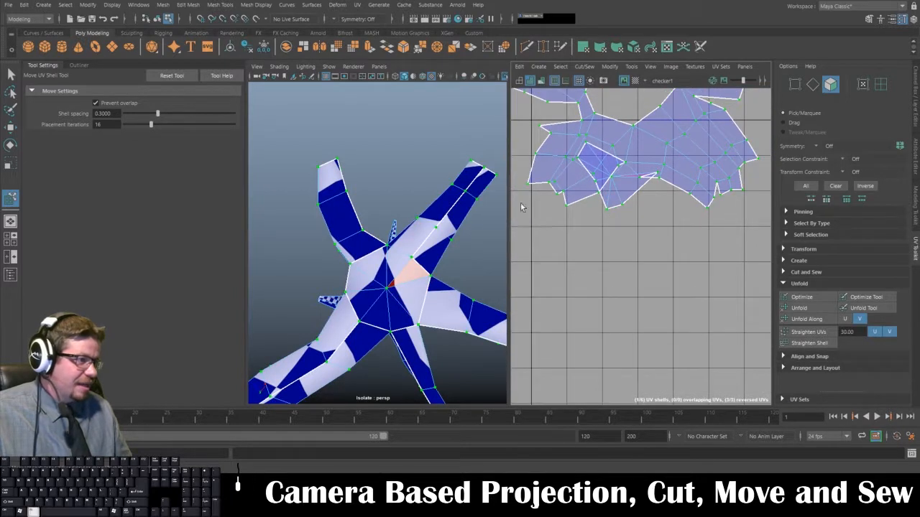
right_click_drag(408, 276, 413, 194)
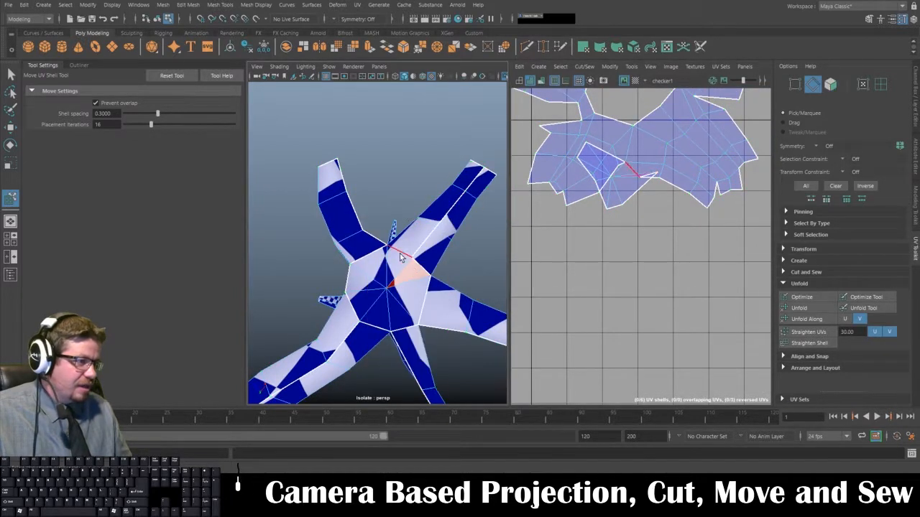
left_click(584, 66)
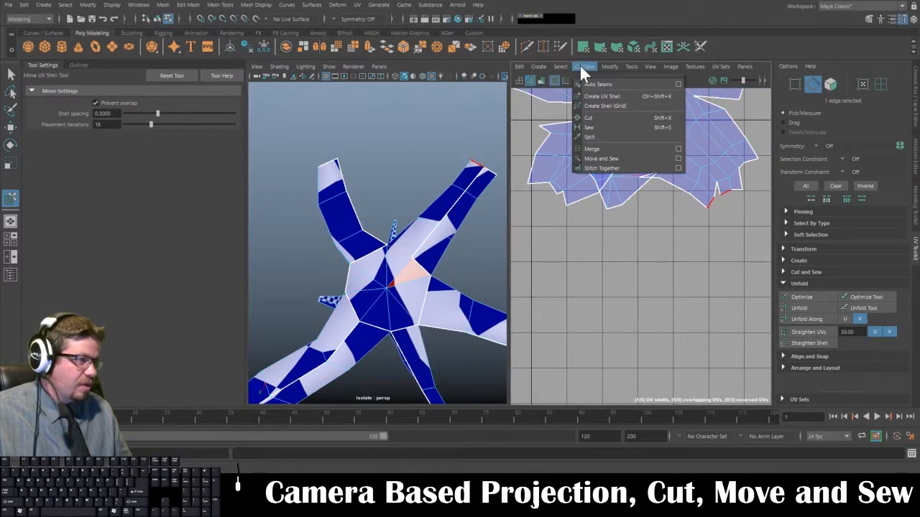
left_click(591, 120)
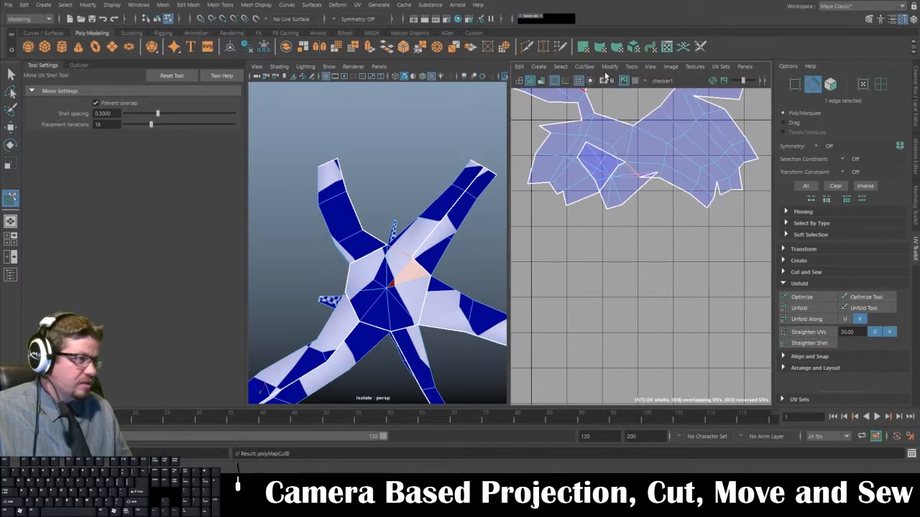
- Move the underside cap shell with the Move UV Shell tool into empty space below the root shell and unfold it
left_click(630, 67)
left_click(651, 147)
left_click_drag(625, 180, 637, 338)
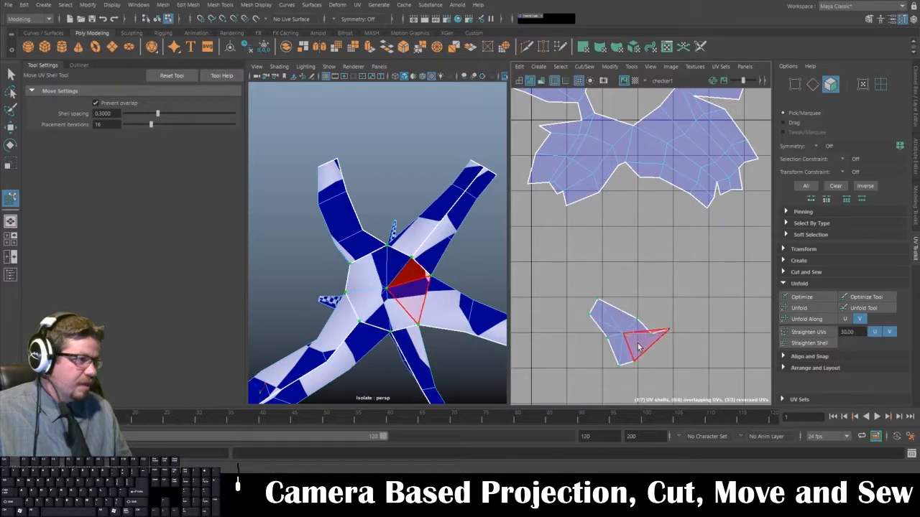
left_click(797, 307)
- Examine the checker pattern and faces where the roots meet the base of the trunk
left_click_drag(407, 290, 431, 253, "alt")
left_click(417, 297)
left_click(435, 248)
left_click(405, 248)
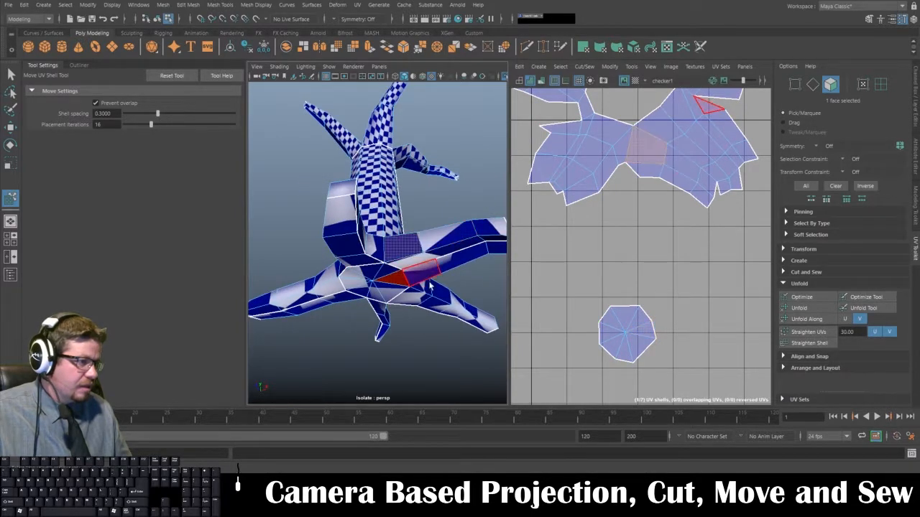
key("space")
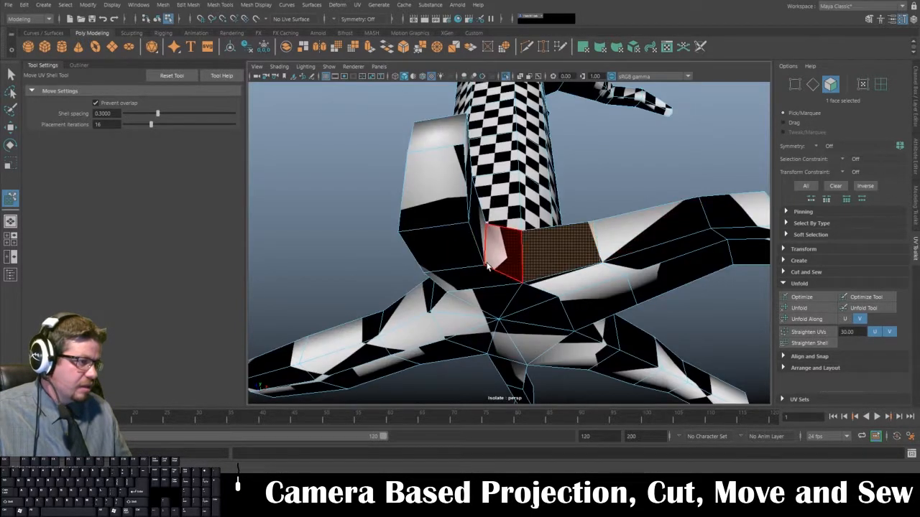
key("space")
mouse_move(443, 262)
left_mouse_down("alt")
mouse_move(447, 232)
mouse_move(434, 271)
left_mouse_up("alt")
- Select the whole tree, pick the root UV shell with the Move UV Shell tool and unfold it
right_click_drag(444, 247, 471, 239)
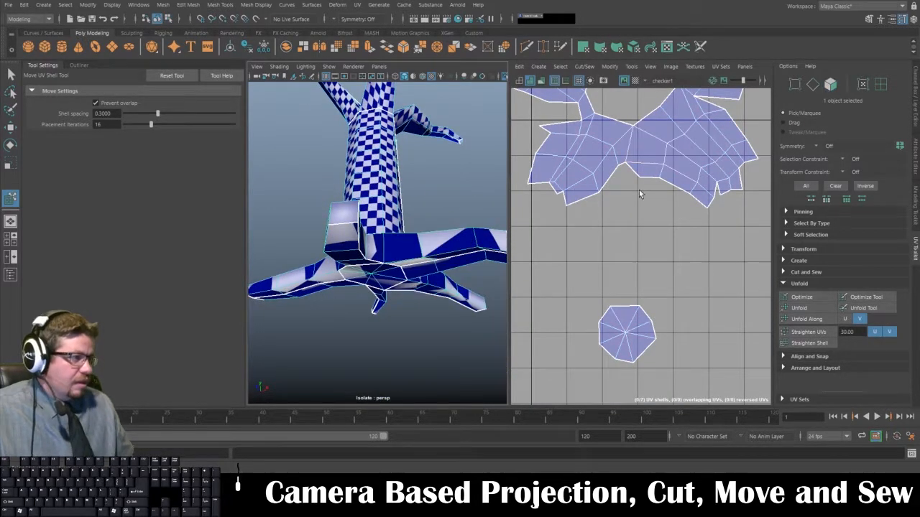
right_click_drag(639, 194, 641, 108, "alt")
middle_click_drag(641, 108, 636, 199, "alt")
left_click(666, 195)
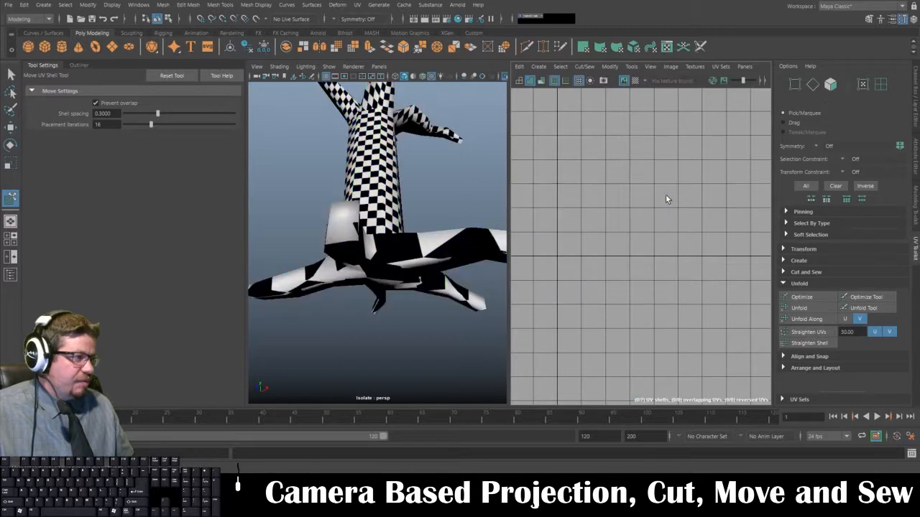
left_click(459, 213)
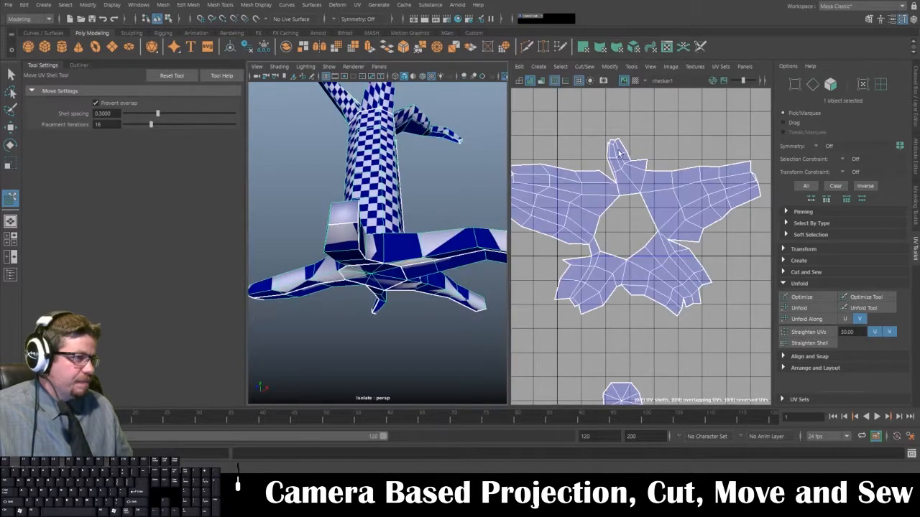
left_click(629, 67)
left_click(661, 138)
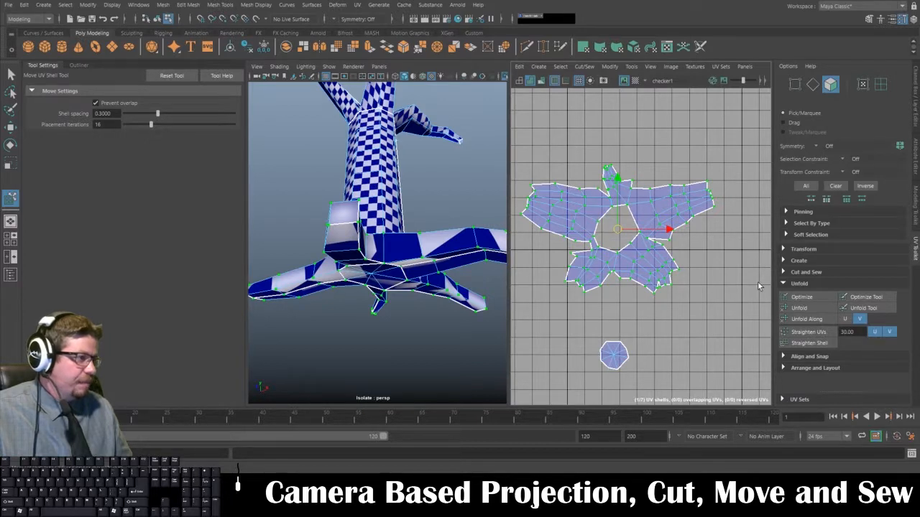
left_click(801, 296)
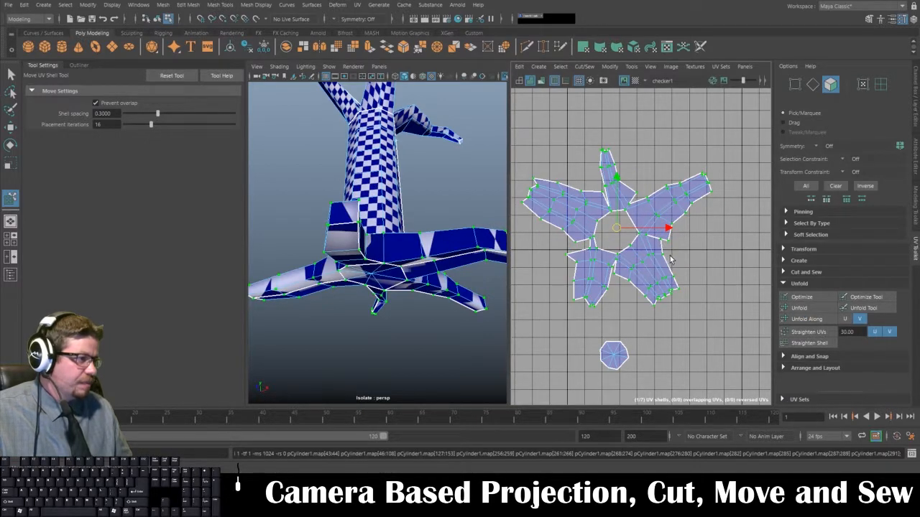
- Cut the short edge bridging two neighbouring roots beside the central hole in the root UV shell
right_click_drag(672, 261, 766, 395, "alt")
middle_click_drag(766, 396, 695, 342, "alt")
right_click_drag(569, 208, 569, 181)
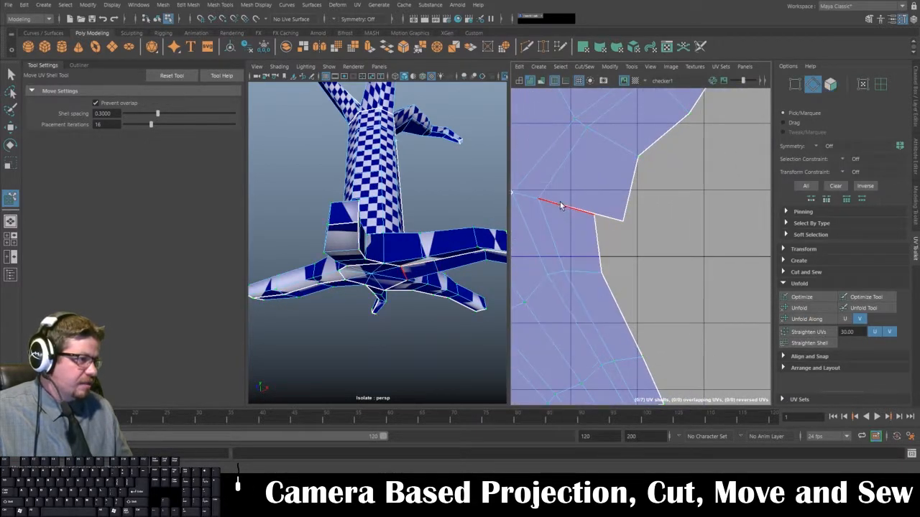
middle_click_drag(562, 207, 623, 243, "alt")
left_click(11, 75)
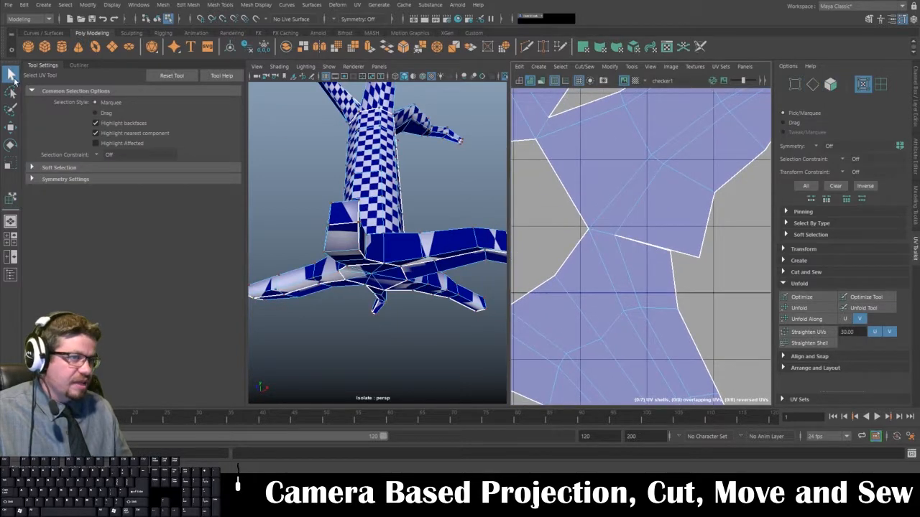
right_click_drag(606, 200, 609, 180)
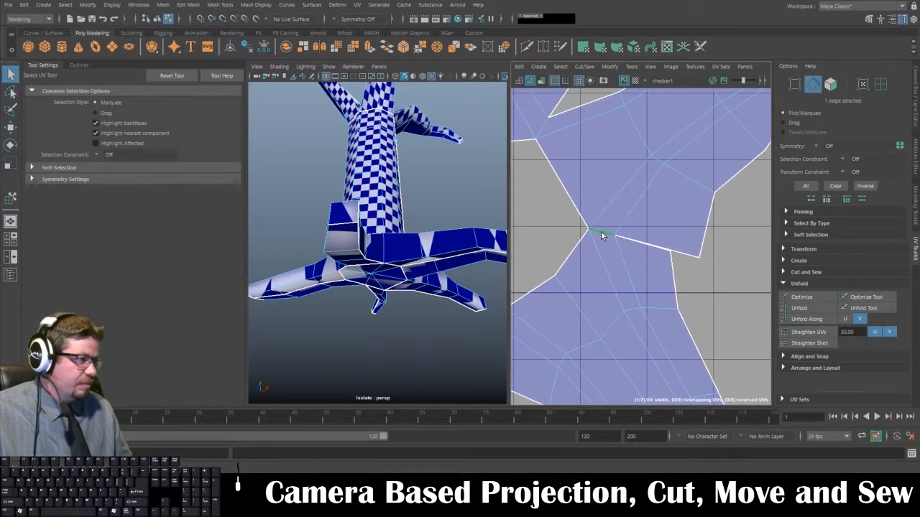
left_click(593, 67)
left_click(594, 119)
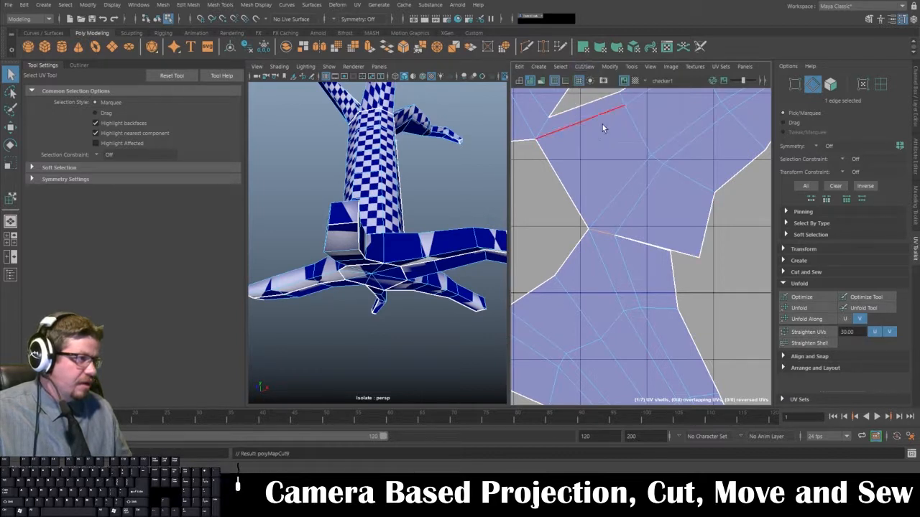
- Pick the opened root ring with the Move UV Shell tool and unfold it into a strip
left_click(631, 67)
left_click(650, 146)
left_click(633, 182)
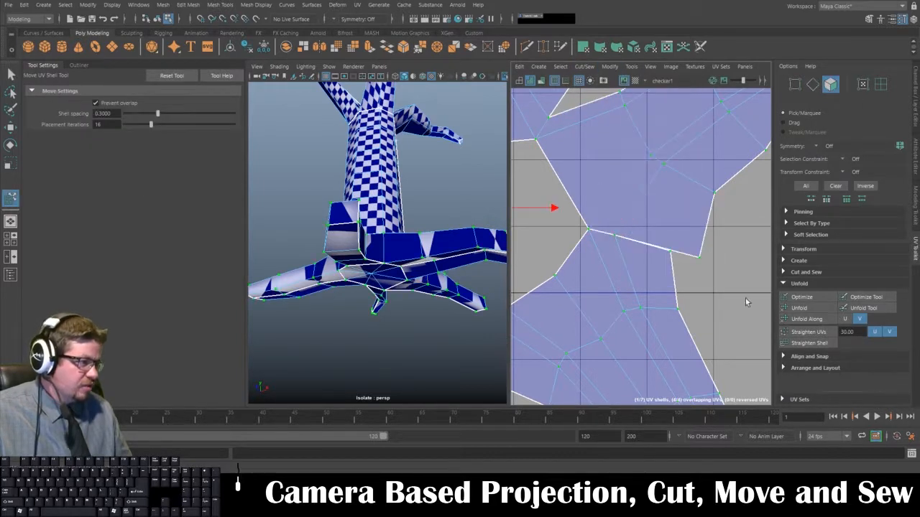
key("f")
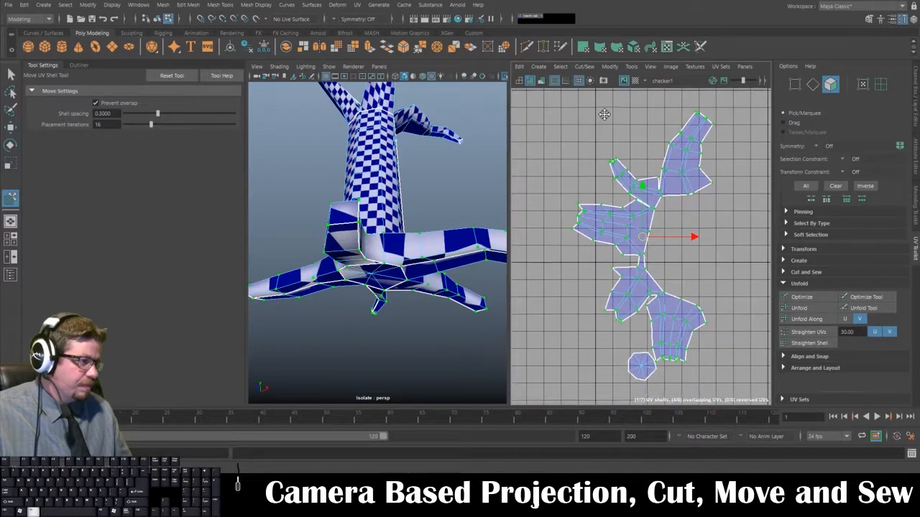
left_click_drag(641, 222, 571, 210)
- Cut the short edge at the narrow neck below the small root to split the root strip into two shells
scroll(575, 212, "up", 10)
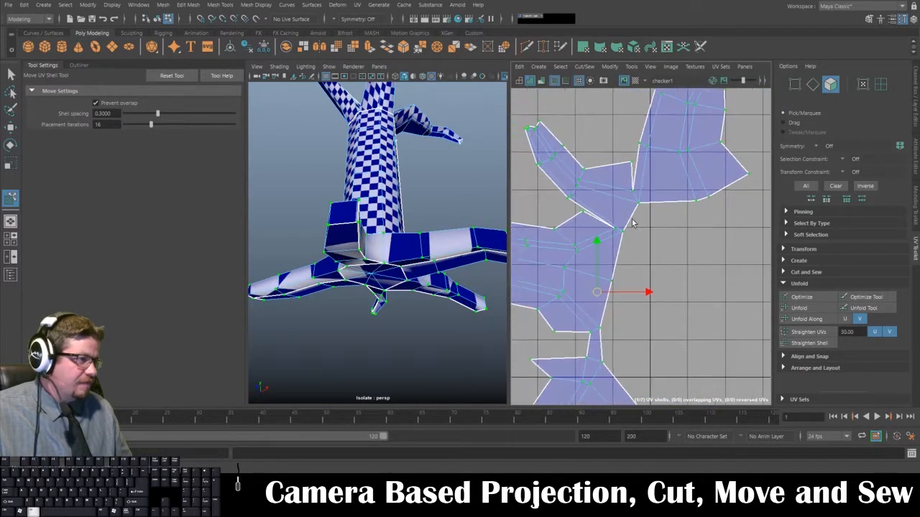
key("F10")
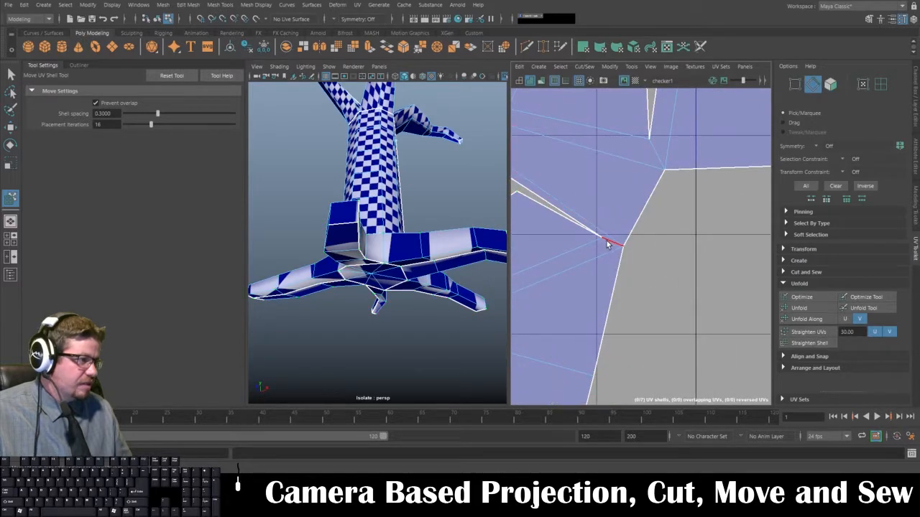
left_click(607, 240)
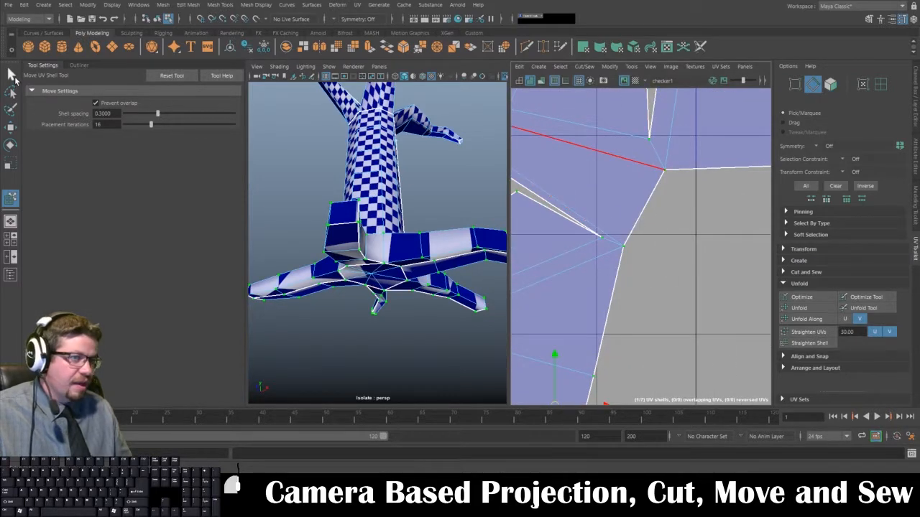
left_click(14, 76)
right_click_drag(621, 184, 624, 159)
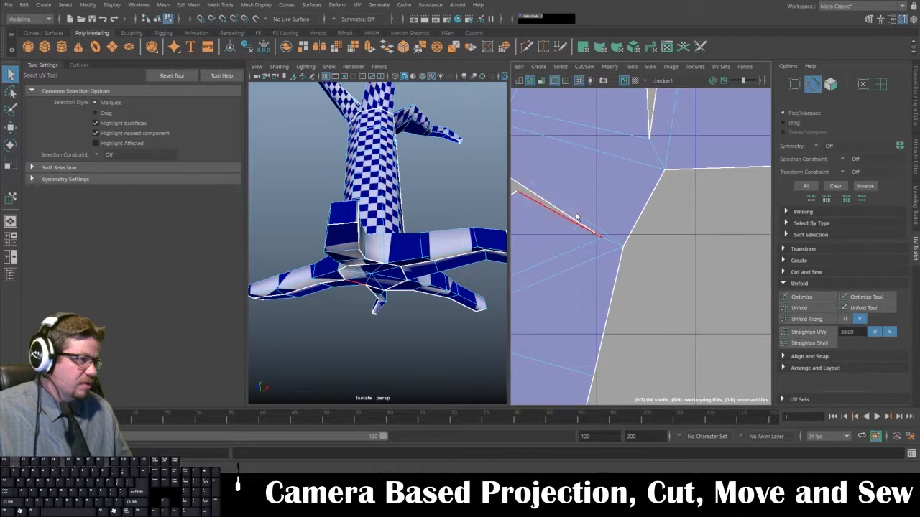
left_click(607, 239)
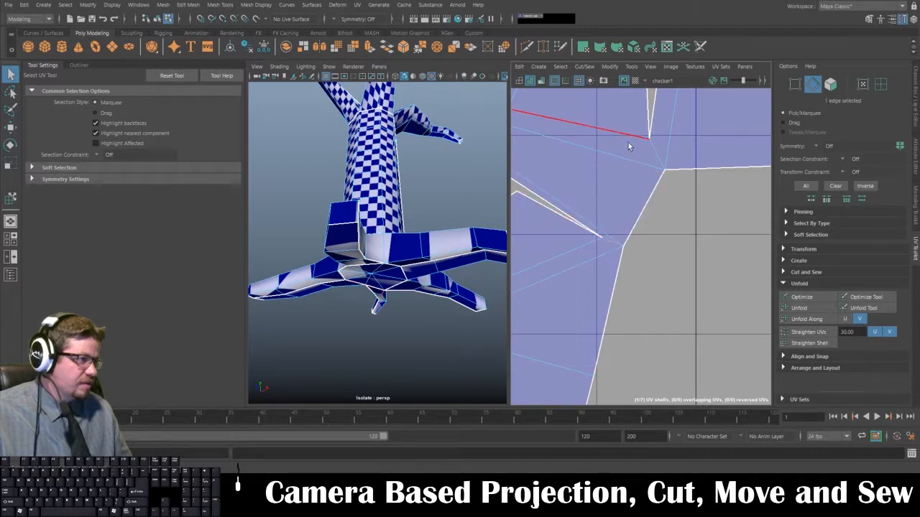
left_click(584, 66)
left_click(590, 117)
- Unfold the two separated root shells one after the other with the Move UV Shell tool active
left_click(631, 66)
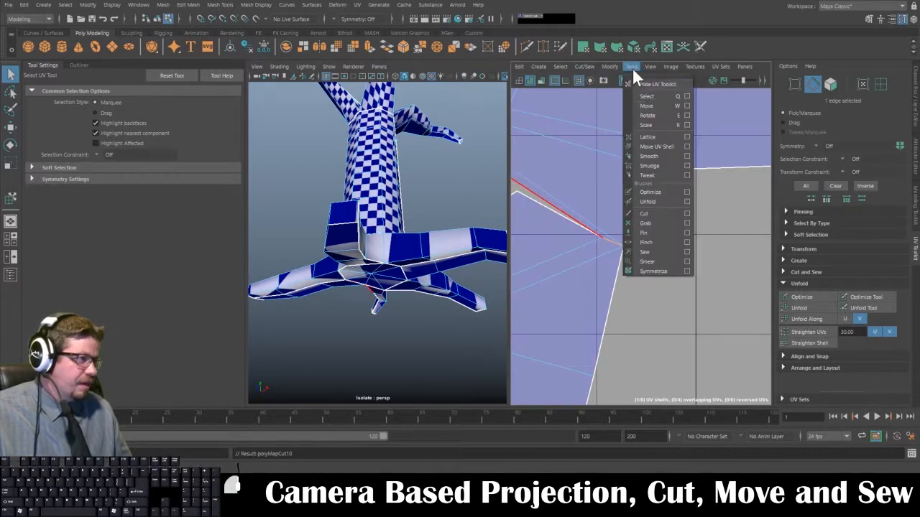
left_click(644, 147)
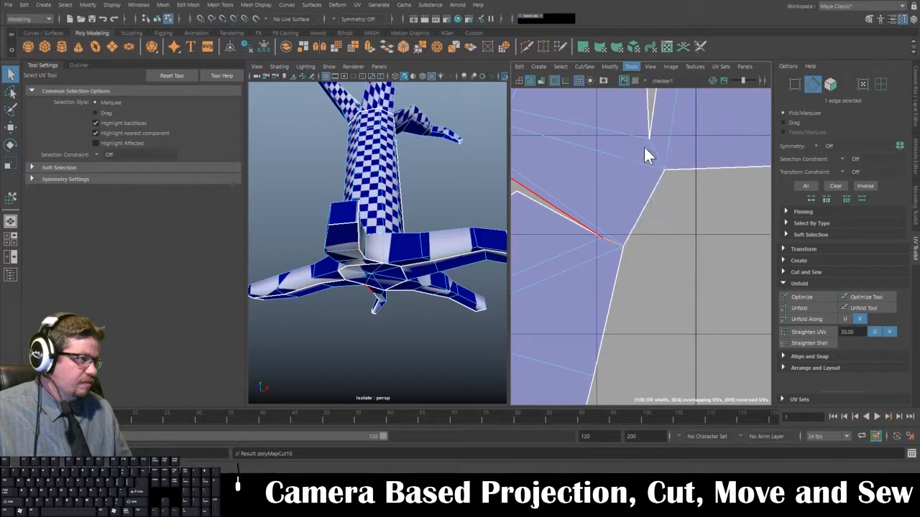
left_click(802, 310)
scroll(696, 309, "down", 5)
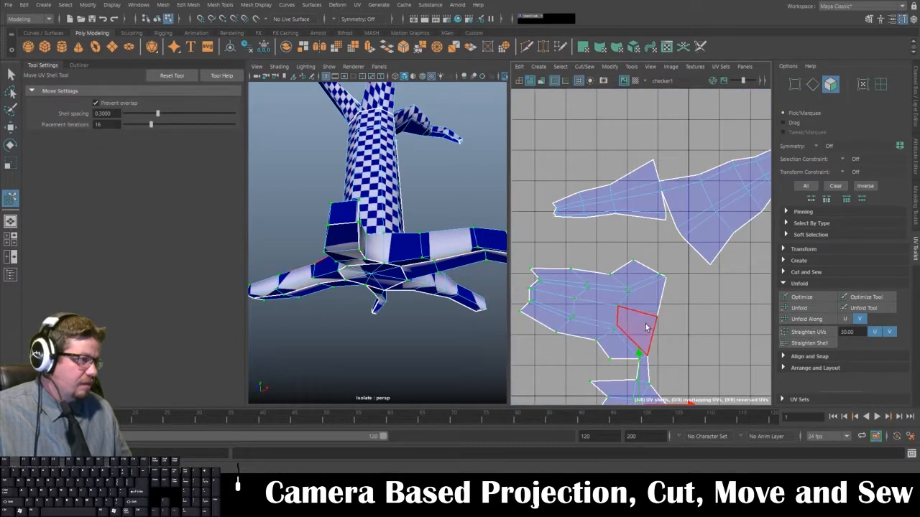
left_click(824, 312)
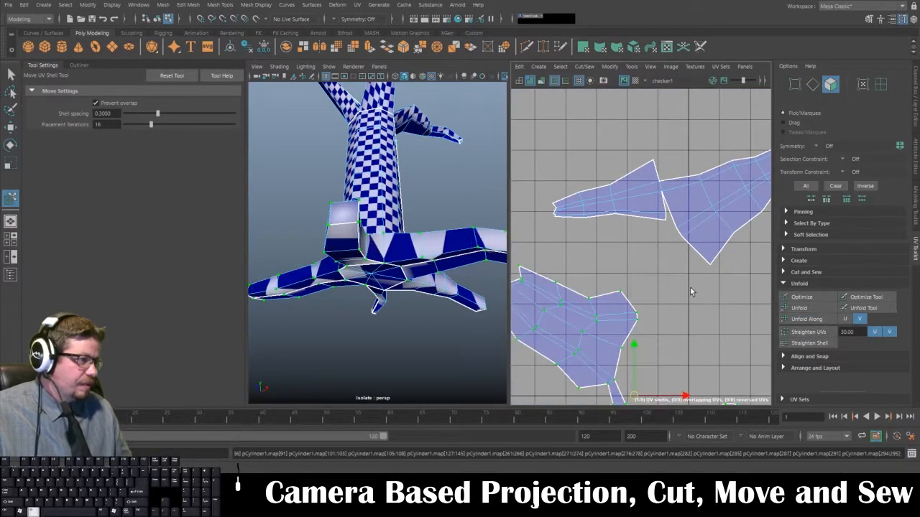
- Cut the short edge at the pinch point between the star-shaped root and the wide root beside it
middle_click_drag(674, 370, 674, 246, "alt")
scroll(669, 208, "down", 2)
middle_click_drag(659, 196, 659, 153, "alt")
right_click_drag(657, 183, 686, 281, "alt")
right_click(678, 293)
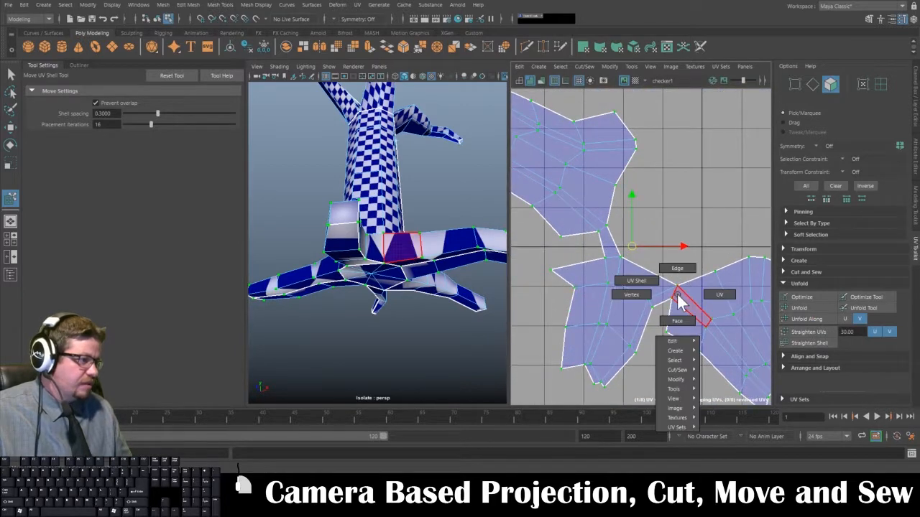
key("q")
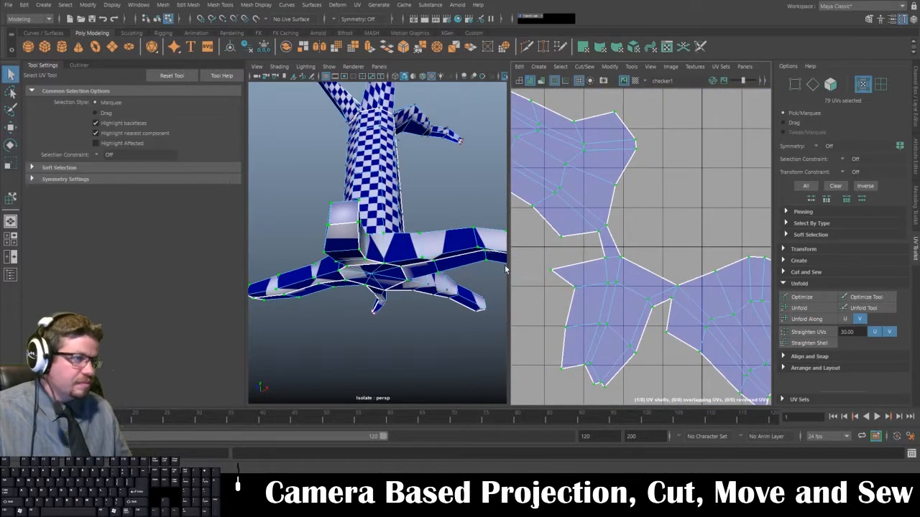
right_click_drag(665, 293, 665, 262)
left_click(675, 294)
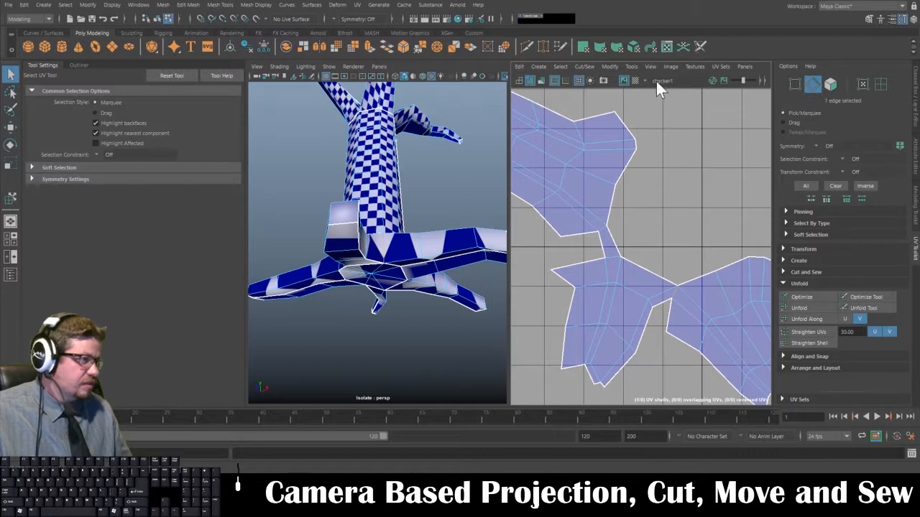
left_click(631, 66)
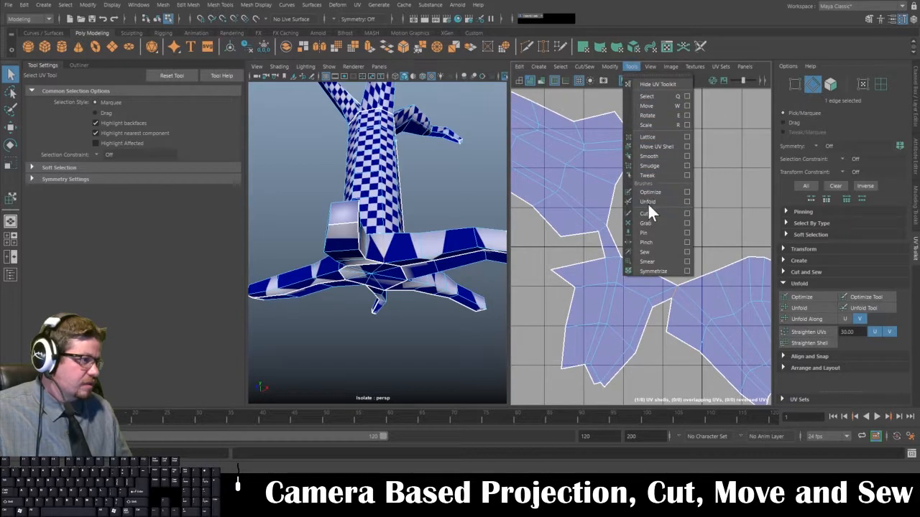
left_click(601, 122)
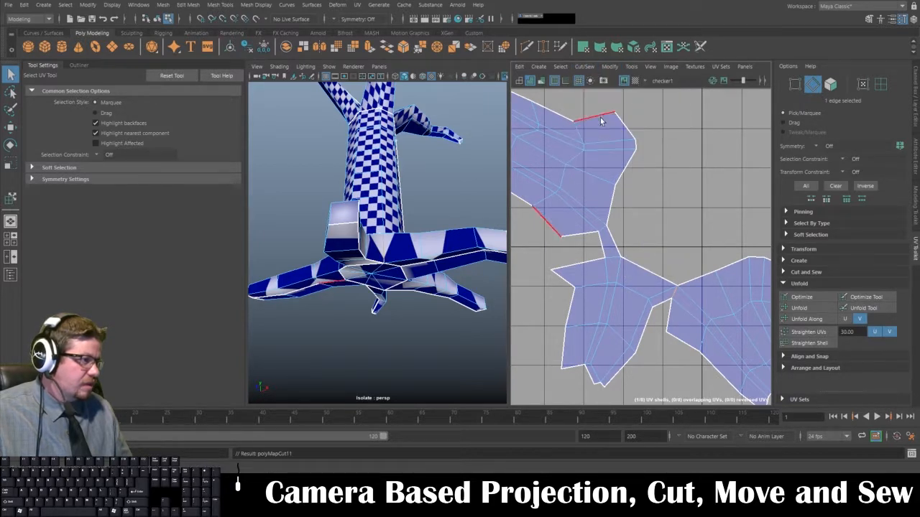
- Unfold the separated wide root shell and move it clear of its neighbours with the Move UV Shell tool
left_click(632, 66)
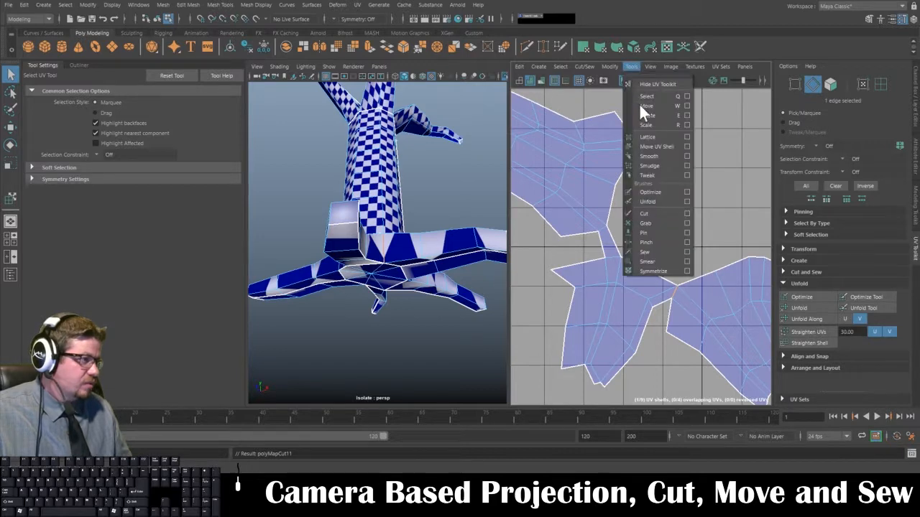
left_click(650, 149)
left_click(740, 310)
left_click(785, 308)
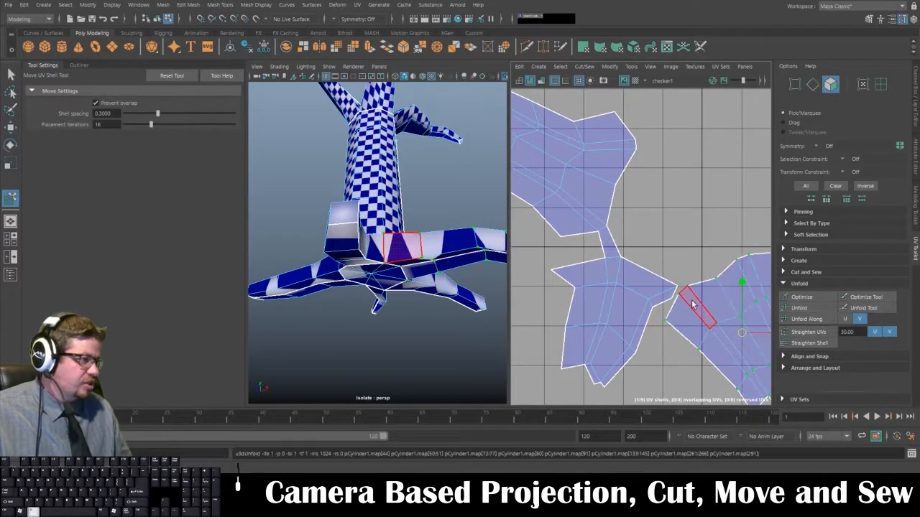
right_click_drag(694, 305, 589, 205, "alt")
left_click_drag(678, 291, 740, 151)
middle_click_drag(738, 153, 701, 254, "alt")
right_click_drag(701, 255, 643, 217, "alt")
middle_click_drag(642, 217, 692, 205, "alt")
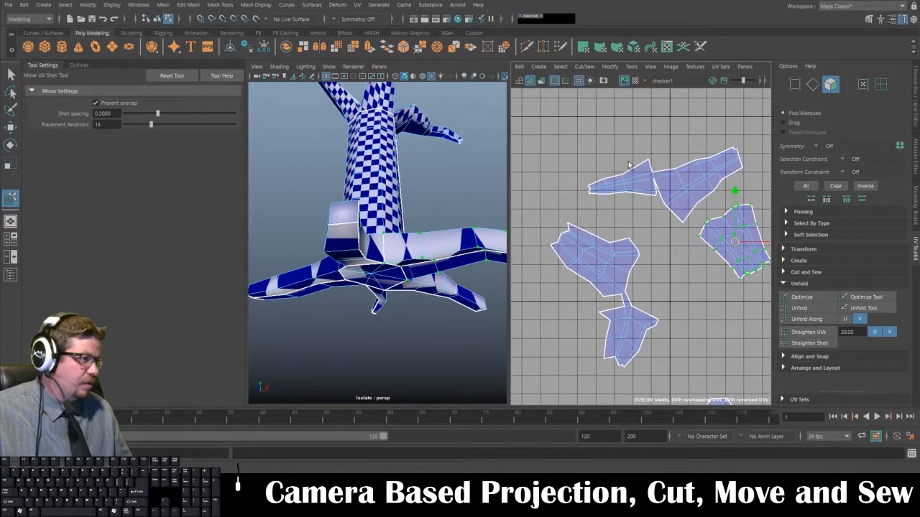
- Cut the short edge joining the narrow tapering root to the wider root in the upper UV shell
scroll(629, 166, "up", 3)
left_click(11, 74)
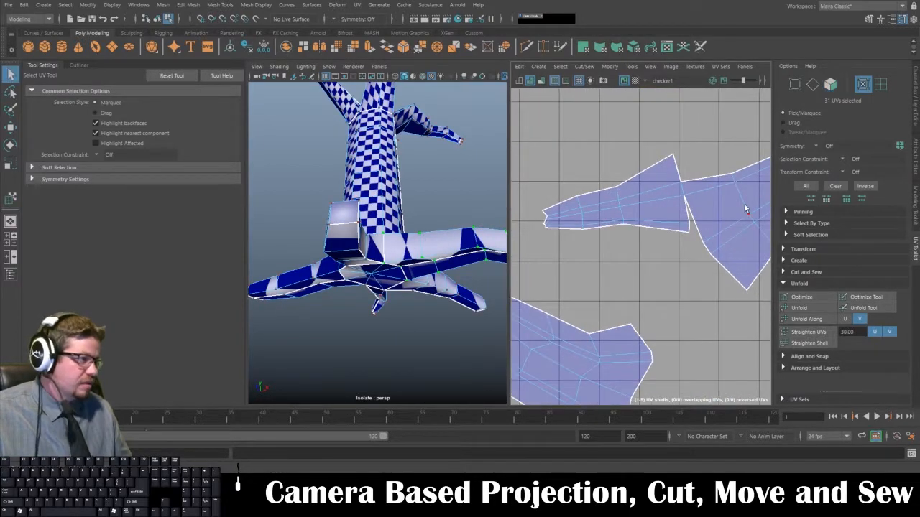
right_click_drag(716, 169, 679, 190)
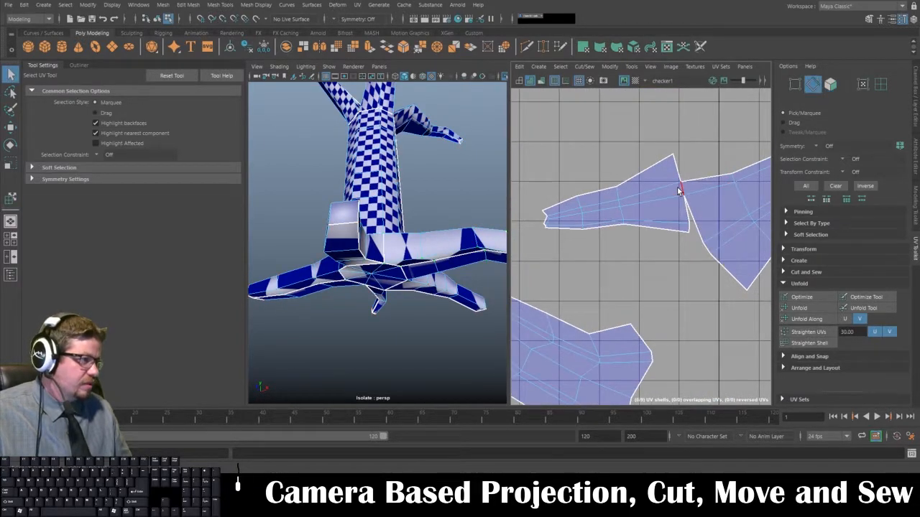
left_click(578, 65)
left_click(588, 117)
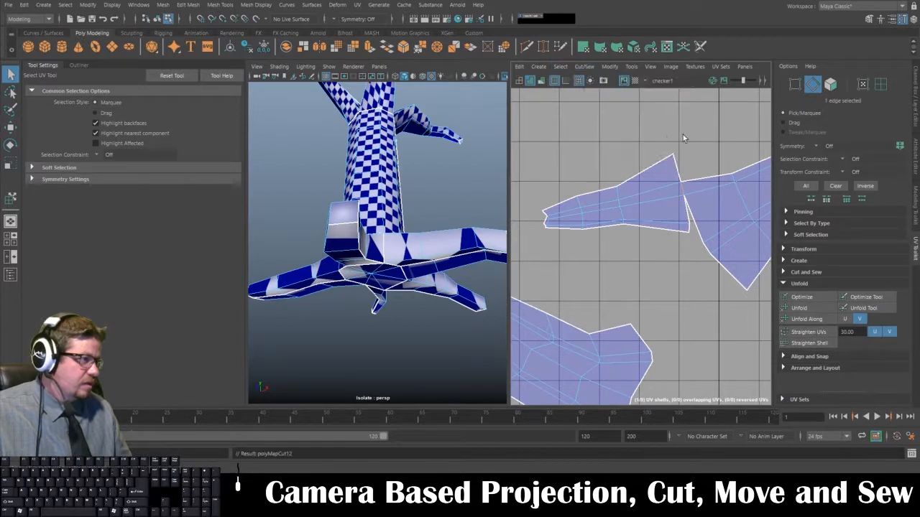
- Move the tapering root shell away from its wider neighbour with the Move UV Shell tool, then pick the neighbour
left_click(630, 66)
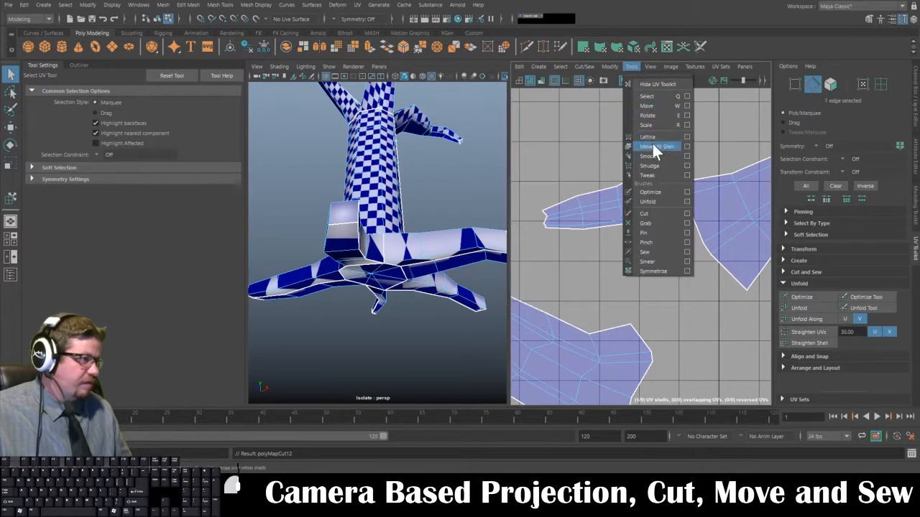
left_click(651, 142)
left_click_drag(648, 220, 572, 180)
left_click(717, 243)
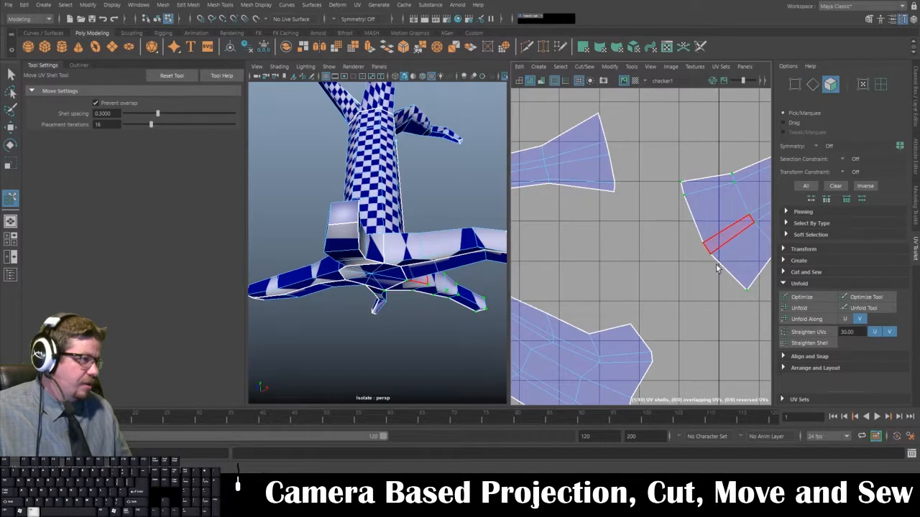
- Cut the short edge at the narrow neck where the large root meets the star-shaped root
right_click_drag(717, 267, 542, 137, "alt")
middle_click_drag(662, 227, 704, 183, "alt")
right_click_drag(703, 183, 651, 326, "alt")
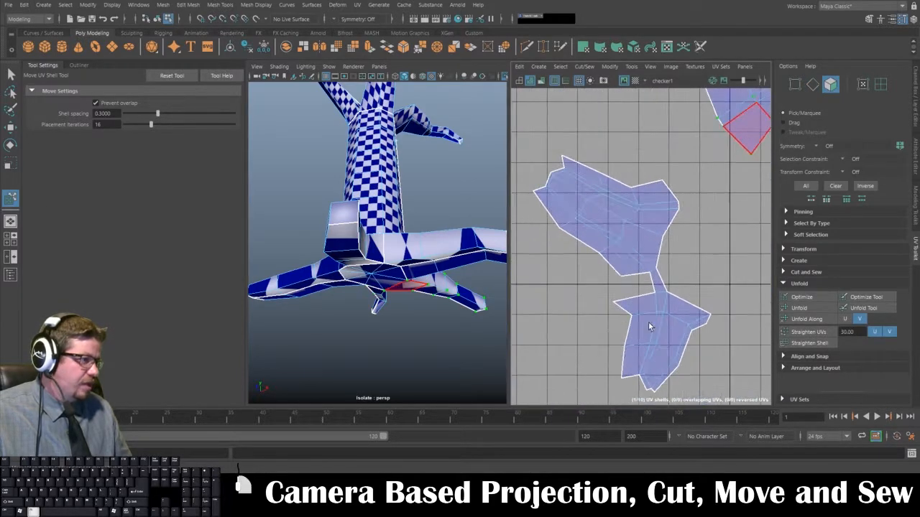
left_click(635, 251)
middle_click_drag(646, 243, 633, 197, "alt")
right_click_drag(632, 197, 657, 233, "alt")
right_click(620, 193)
left_click(620, 167)
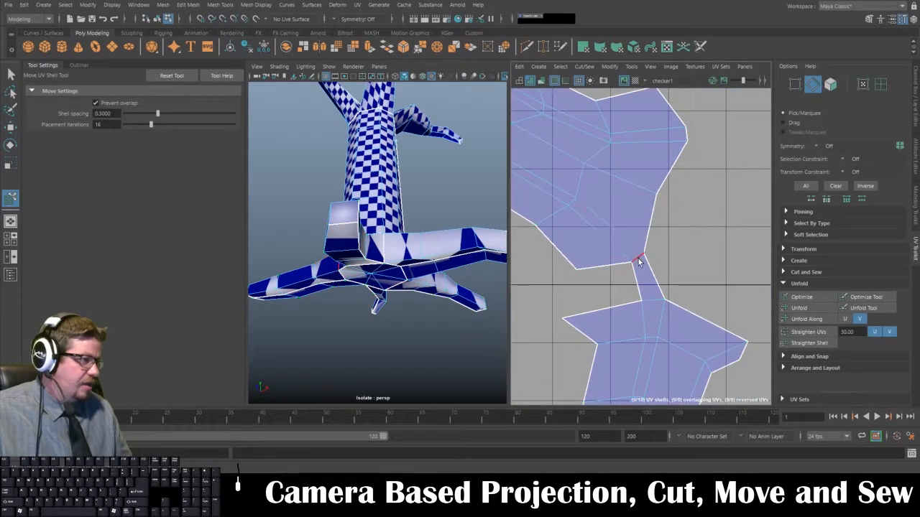
left_click(11, 74)
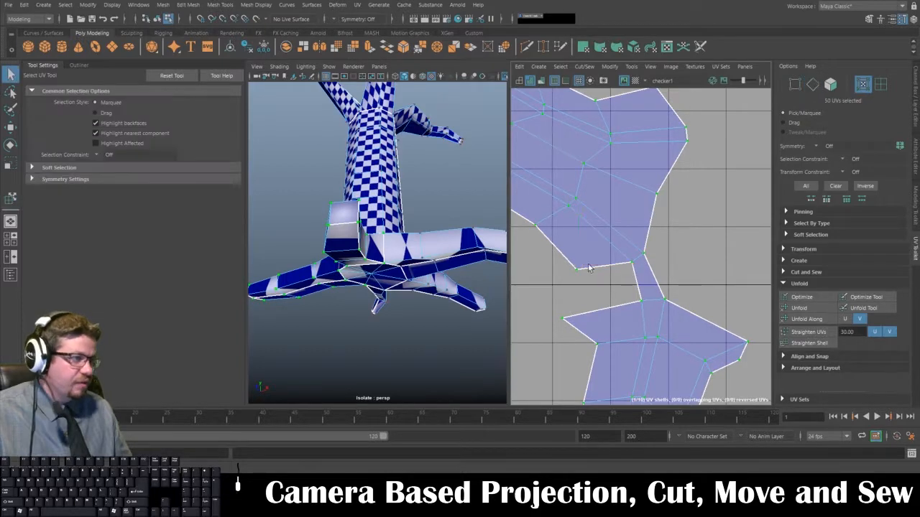
right_click_drag(622, 240, 621, 216)
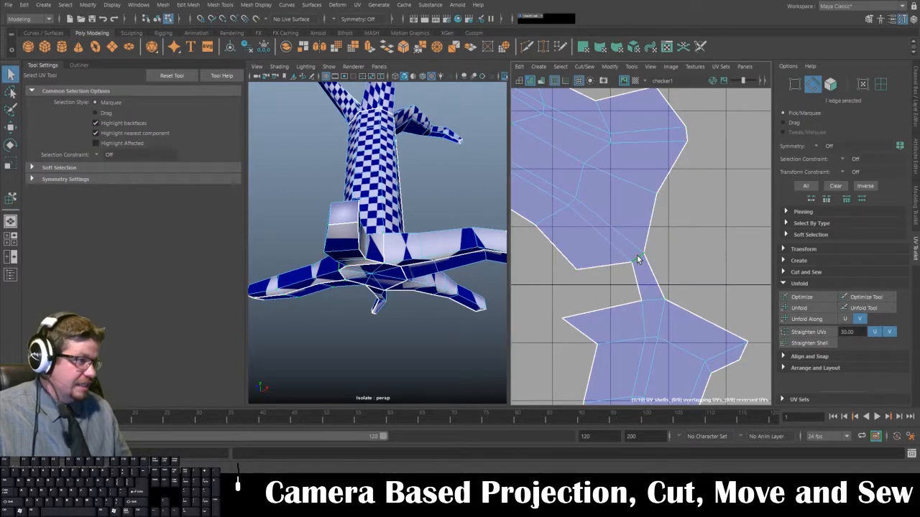
left_click(632, 66)
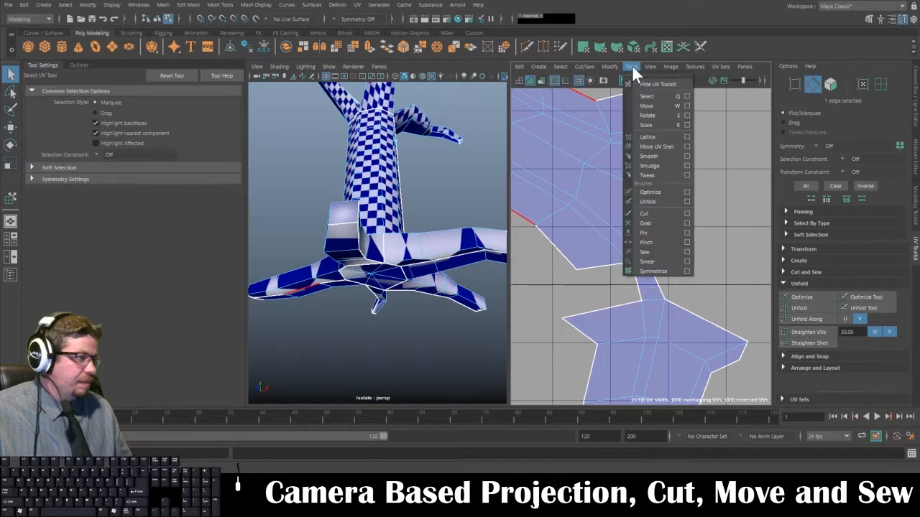
left_click(631, 66)
left_click(584, 66)
left_click(584, 118)
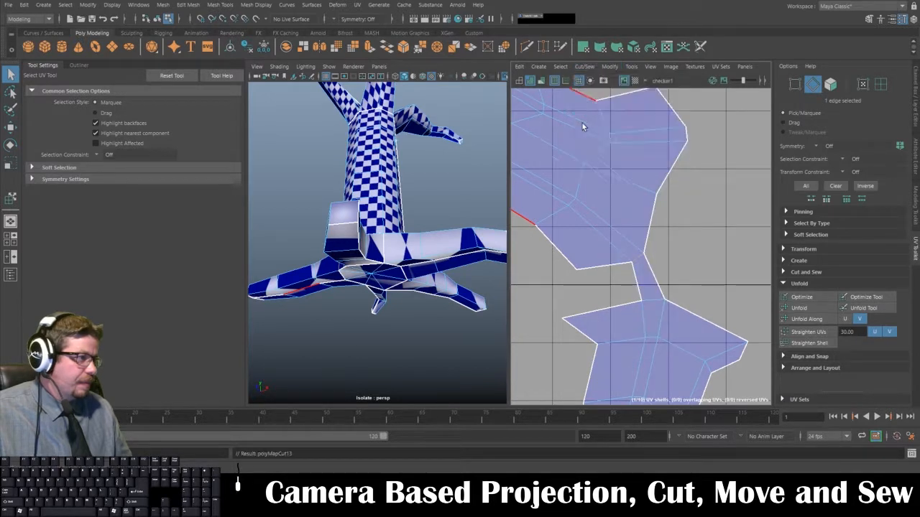
- Move the large root shell away from the star-shaped root with the Move UV Shell tool and unfold it
left_click(632, 66)
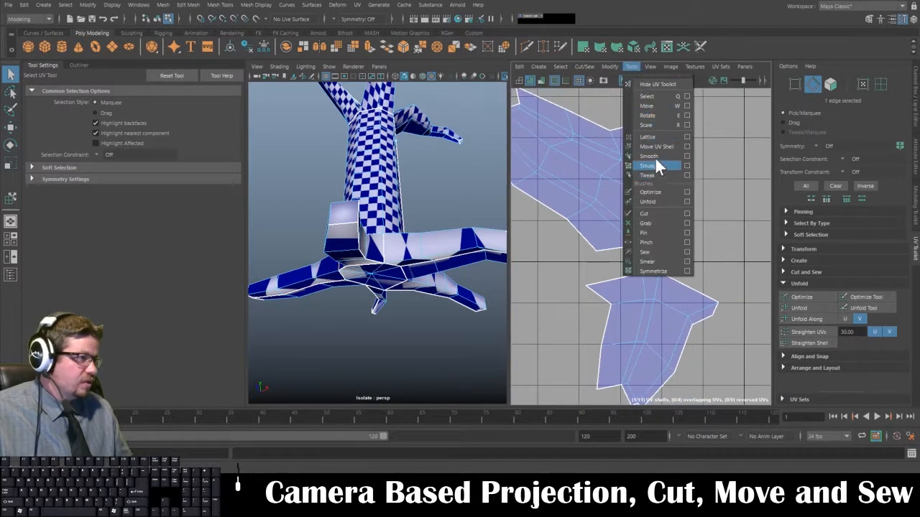
left_click(656, 146)
scroll(647, 202, "down", 3)
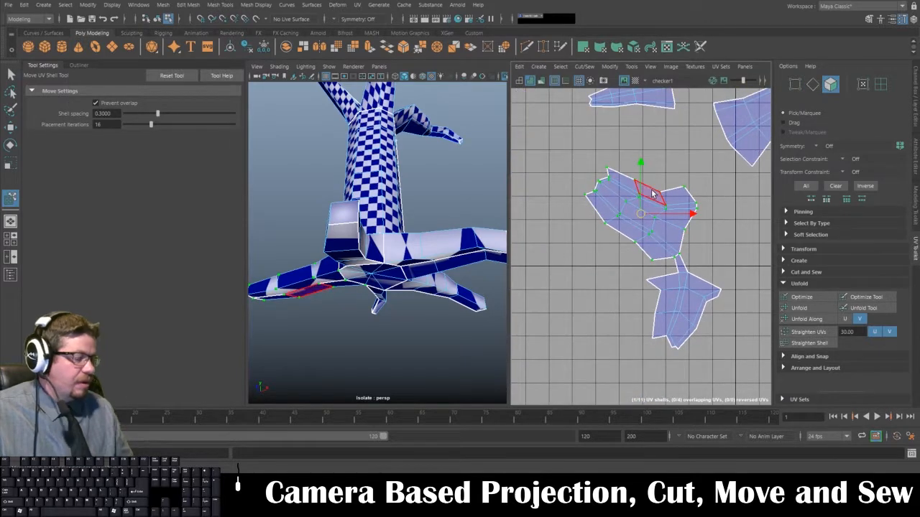
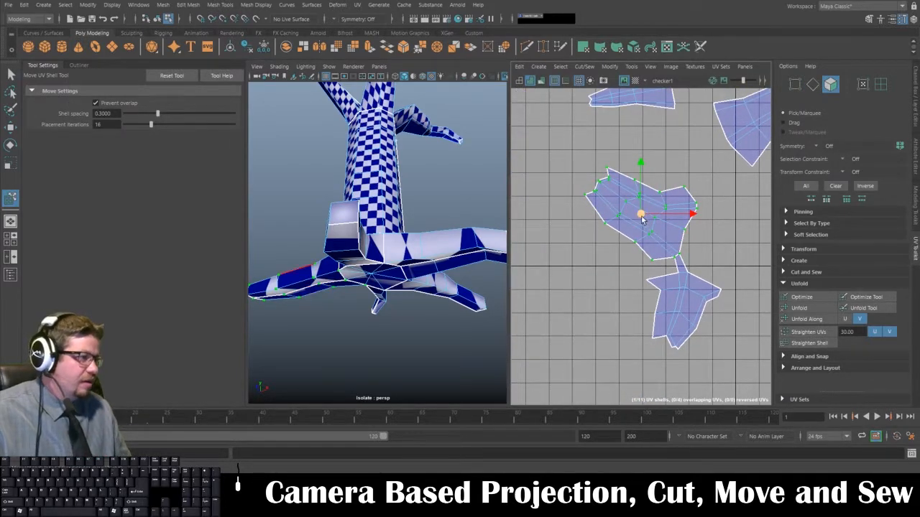
left_click_drag(639, 214, 595, 182)
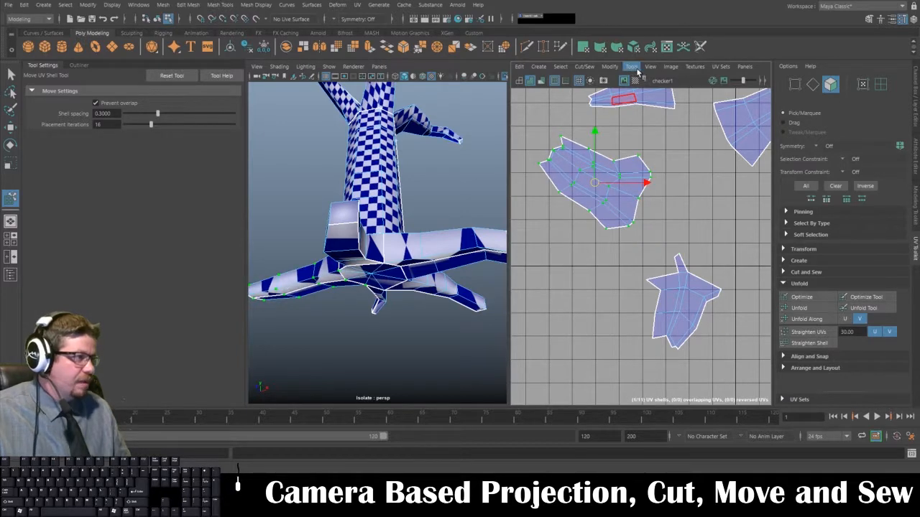
left_click(799, 308)
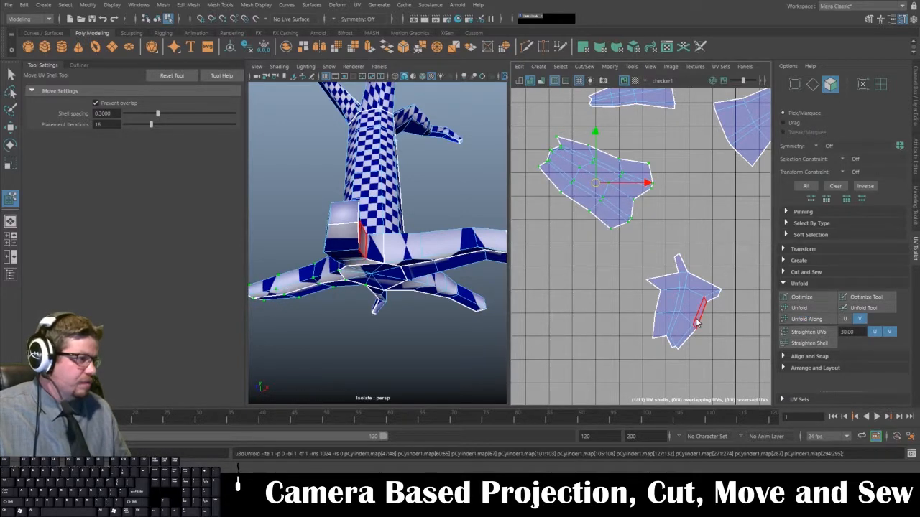
- Pick the star-shaped root shell with the Move UV Shell tool and unfold it
left_click(632, 68)
left_click(648, 147)
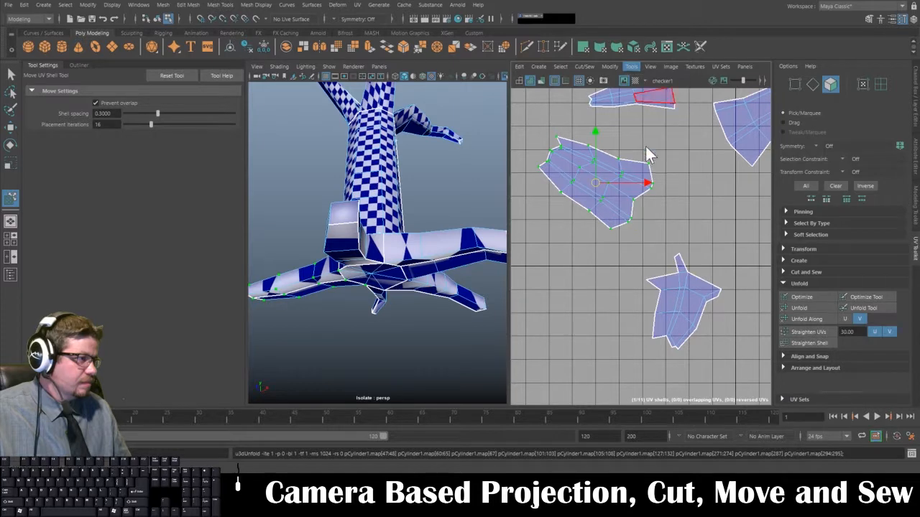
left_click(703, 307)
left_click(798, 307)
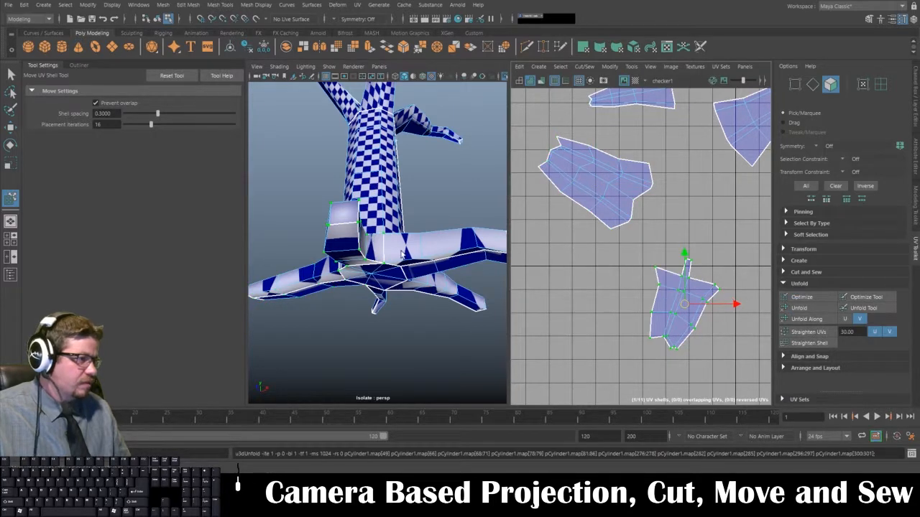
- Cut the edge at the base of the thin strip protruding from the star-shaped root shell, checking its location on the model
left_click_drag(402, 253, 483, 302, "alt")
right_click(687, 298)
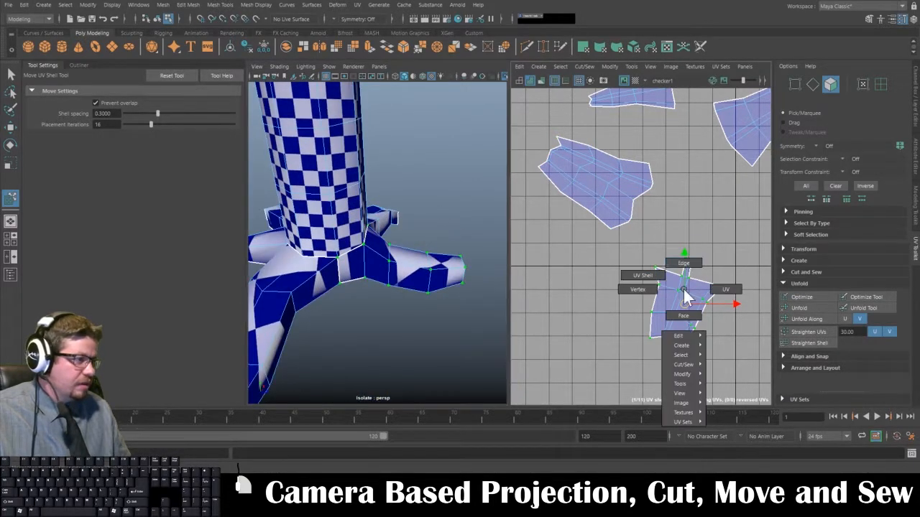
right_click_drag(687, 298, 681, 272)
left_click(9, 74)
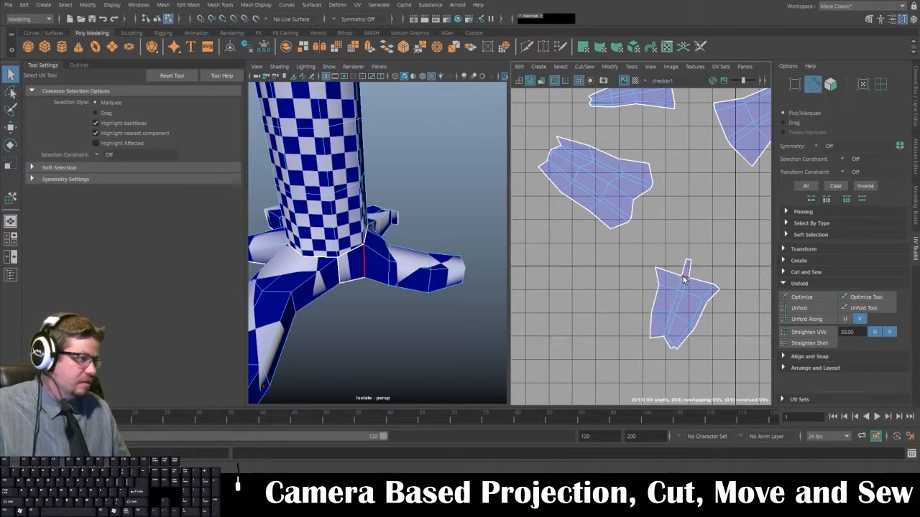
left_click(684, 278)
key("f")
left_click_drag(395, 273, 380, 266, "alt")
right_click_drag(381, 265, 290, 203, "alt")
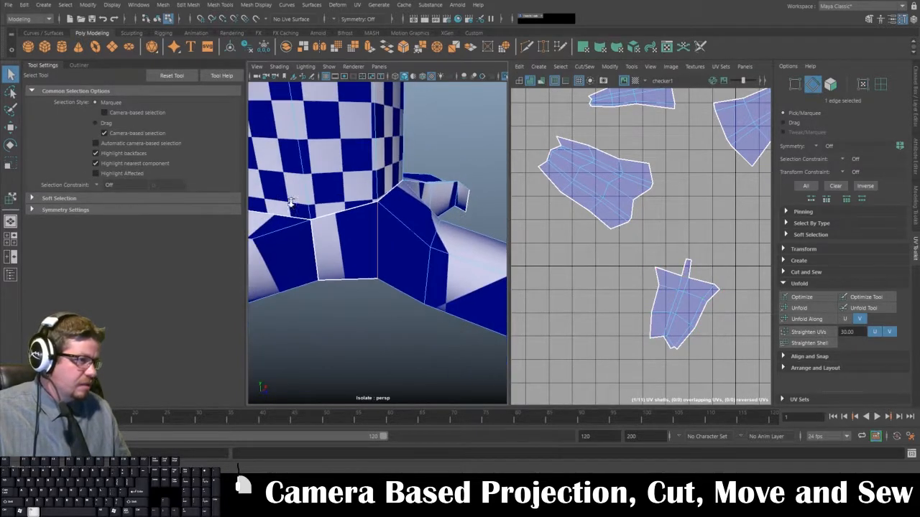
left_click_drag(400, 247, 359, 245, "alt")
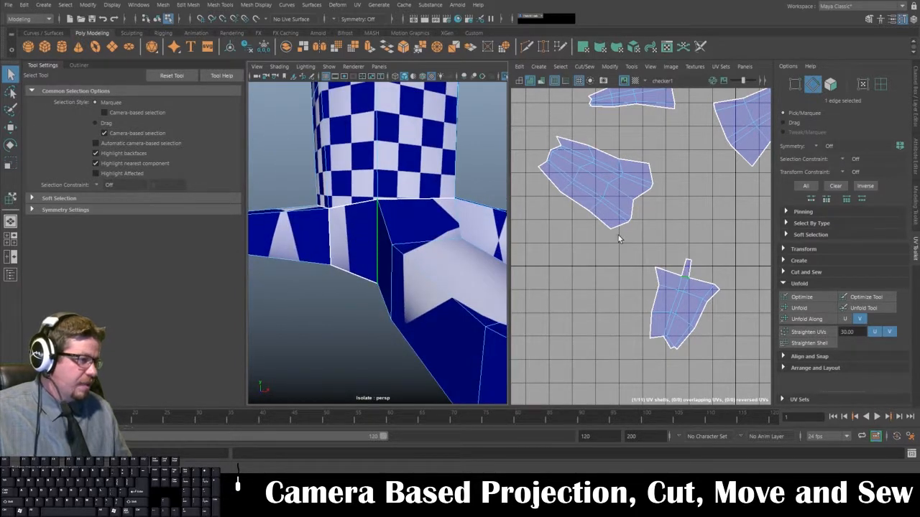
left_click(630, 67)
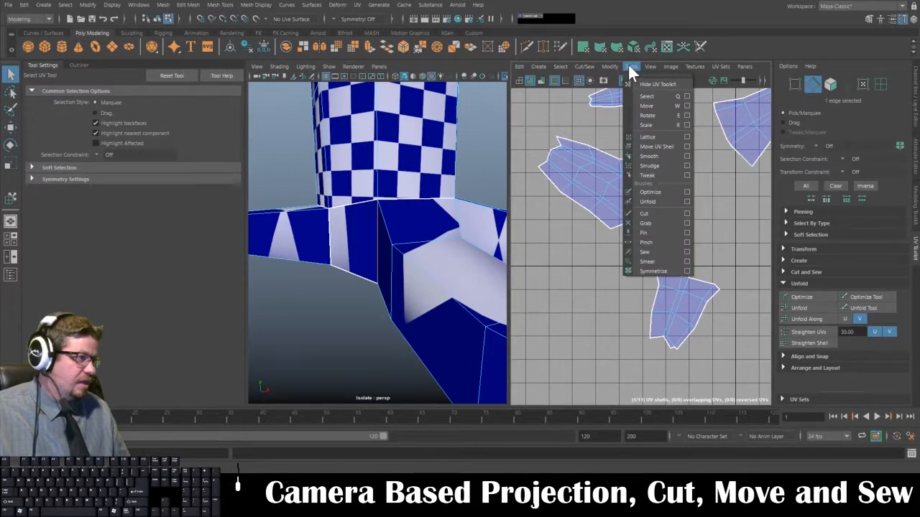
mouse_move(561, 66)
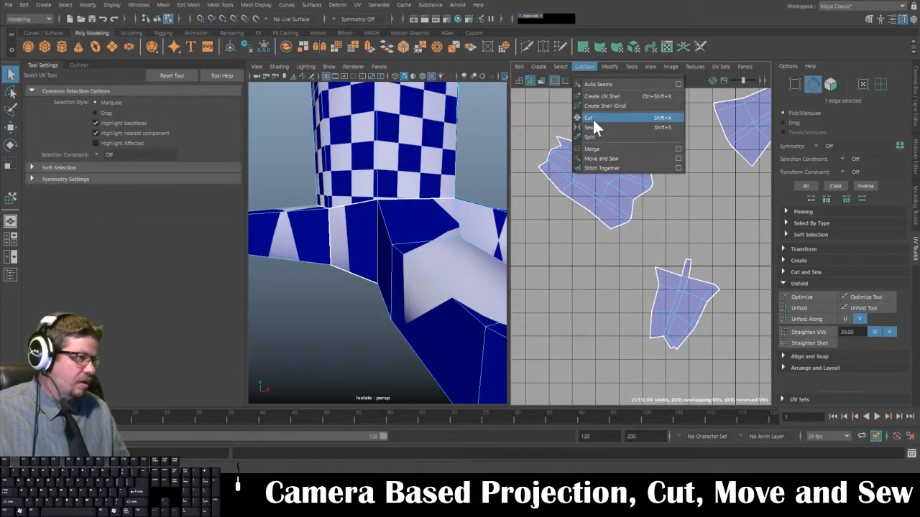
left_click(593, 118)
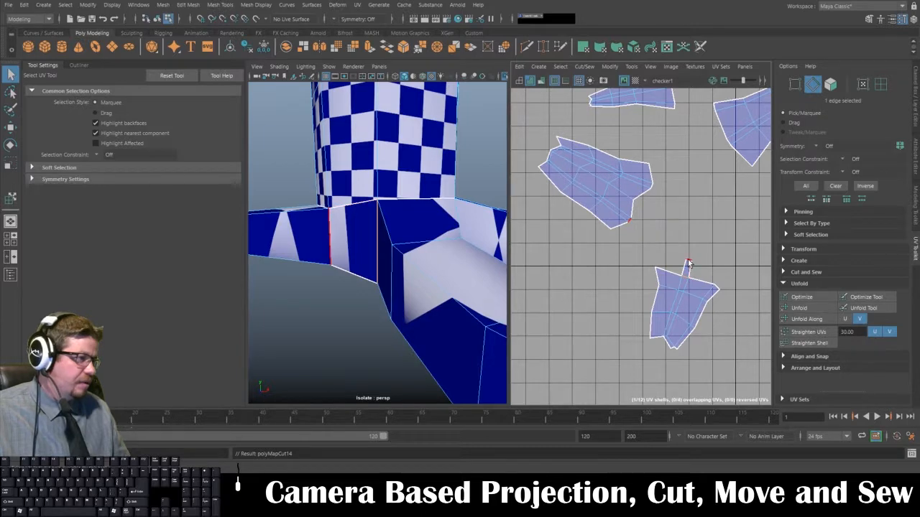
- Select the thin strip's edge bordering the trunk, checking it on the model, and attach the strip to the trunk shell with Move and Sew
left_click_drag(423, 232, 460, 250, "alt")
mouse_move(389, 248)
left_mouse_down("alt")
mouse_move(384, 242)
mouse_move(400, 236)
left_mouse_up("alt")
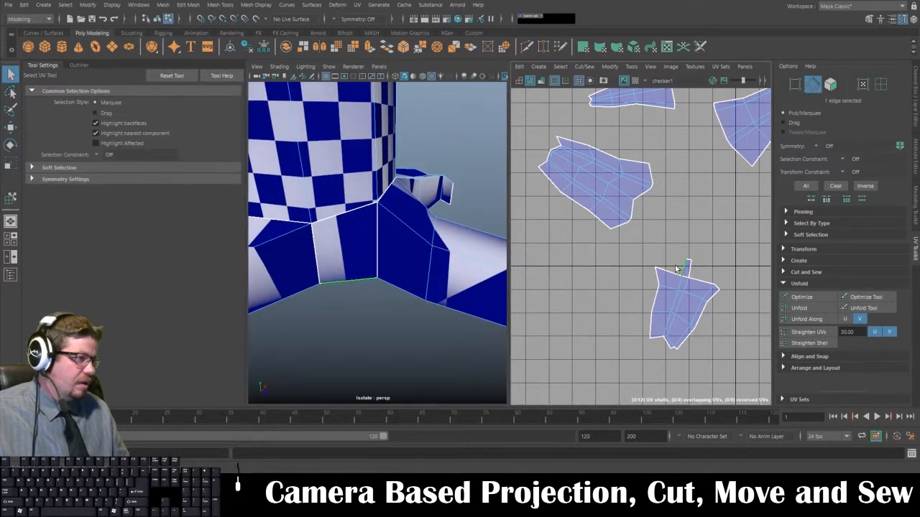
scroll(686, 277, "up", 3)
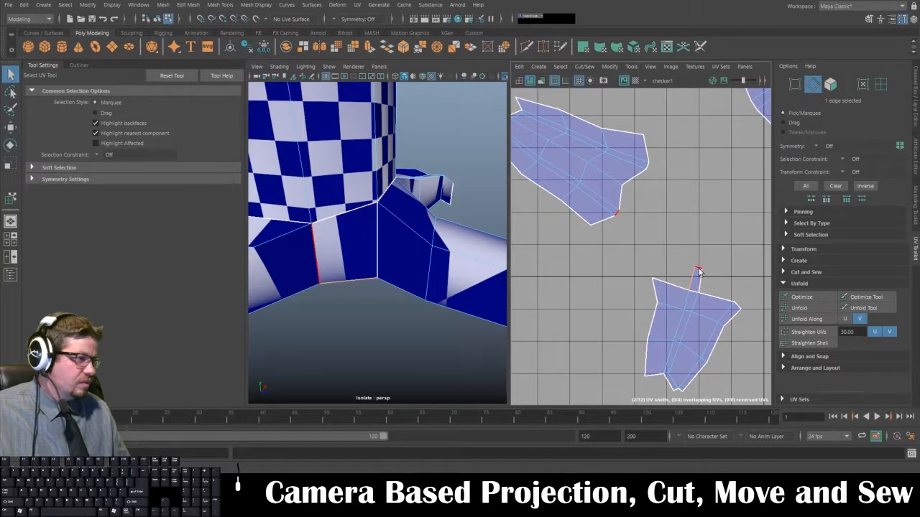
left_click(699, 271)
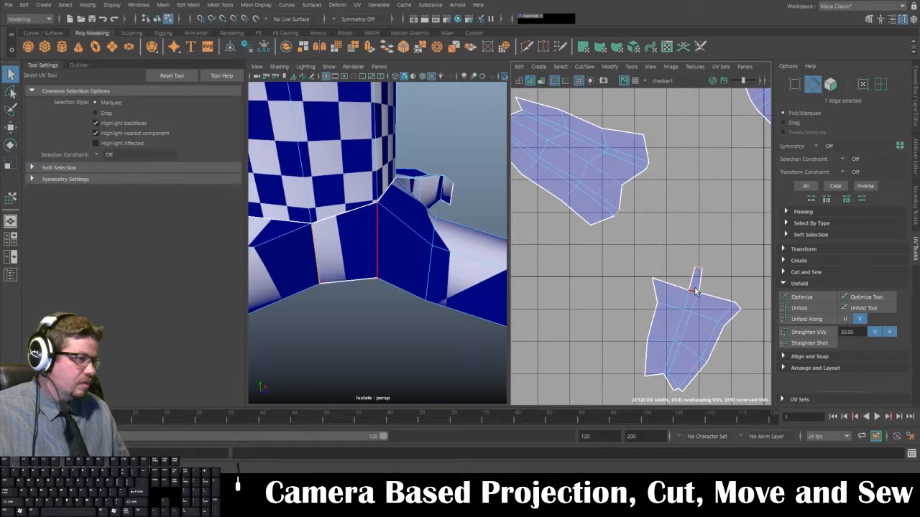
left_click(695, 290)
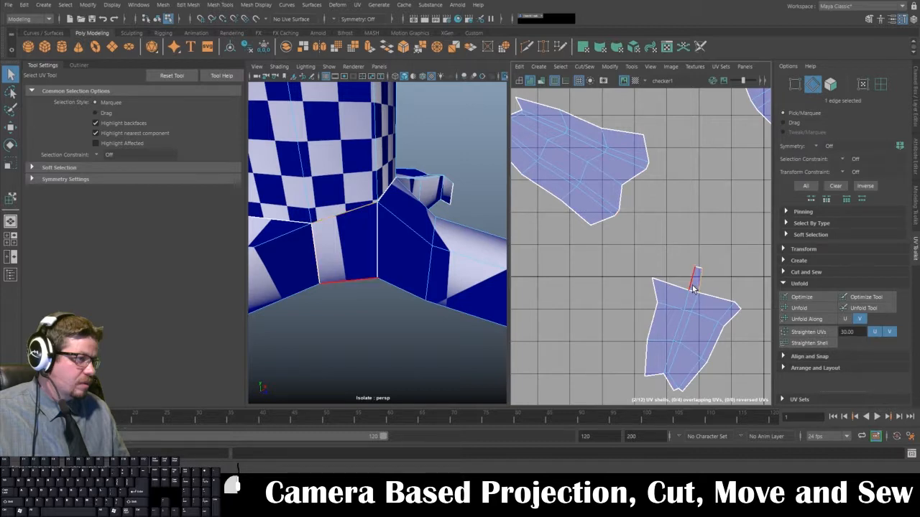
left_click_drag(353, 290, 322, 302, "alt")
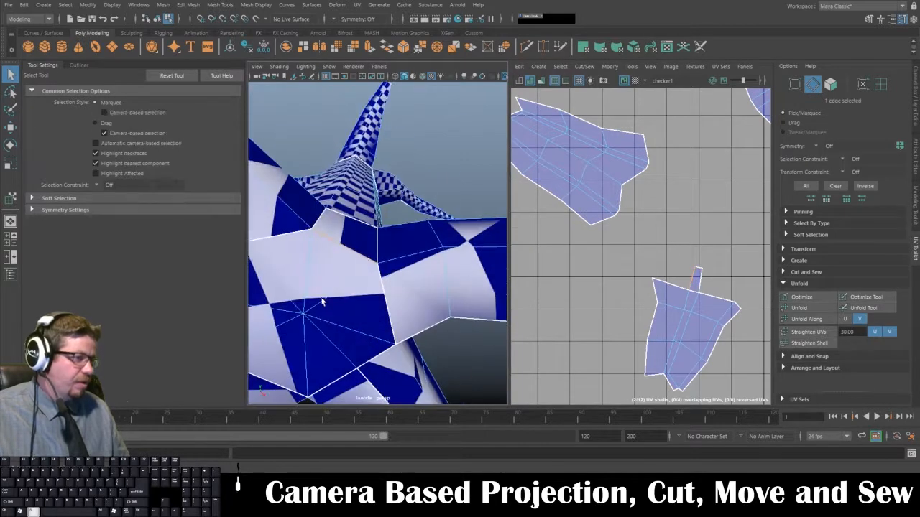
middle_click_drag(653, 296, 639, 317, "alt")
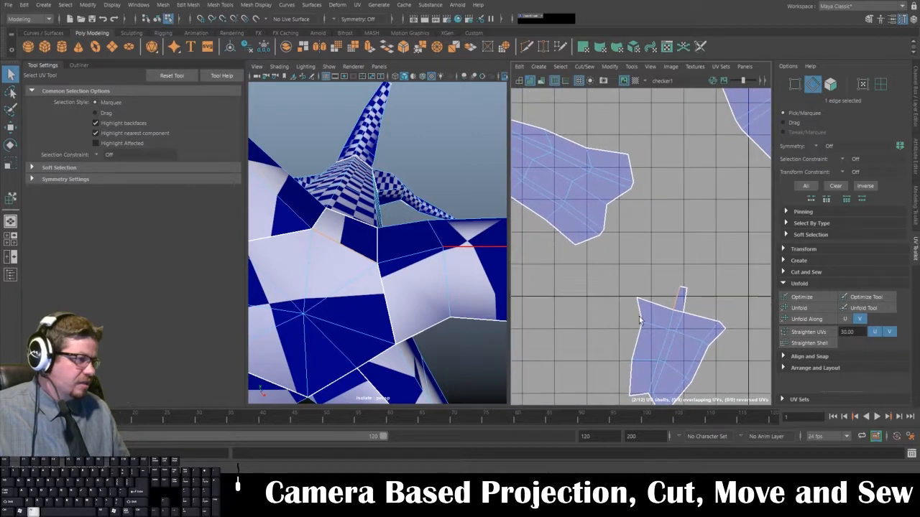
left_click(683, 295)
left_click_drag(407, 237, 379, 301, "alt")
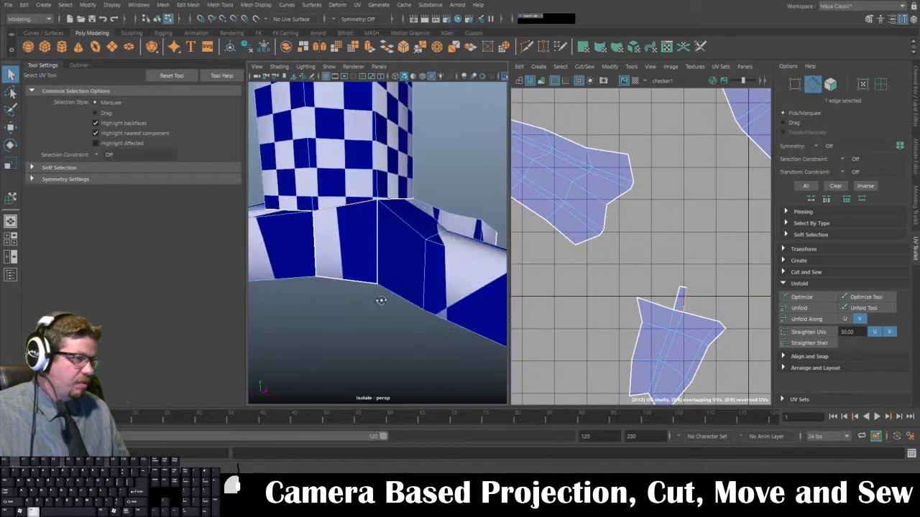
left_click(632, 66)
mouse_move(584, 67)
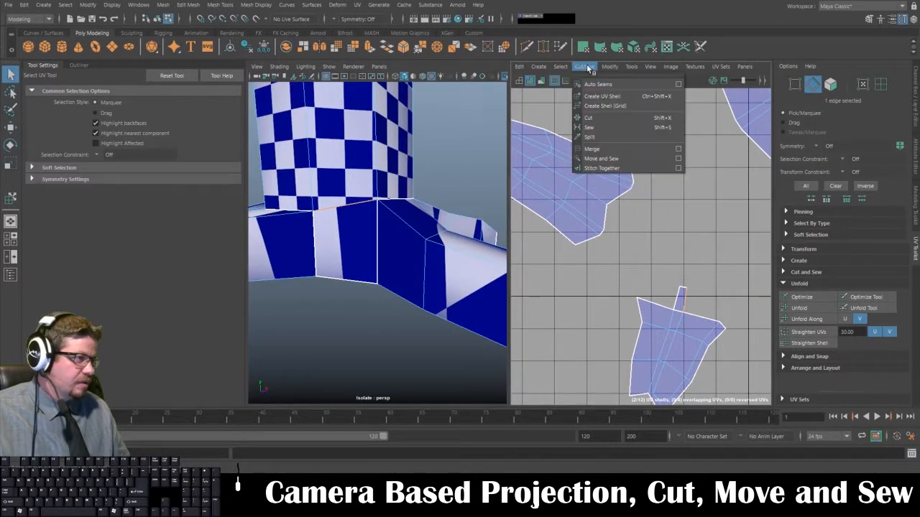
left_click(600, 157)
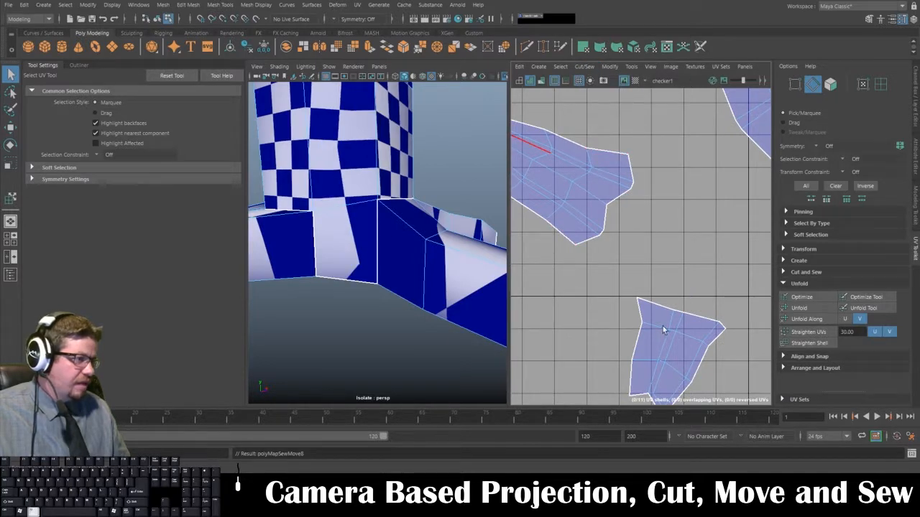
- Activate the Move UV Shell tool and unfold the selected root and underside cap shells together
scroll(662, 325, "down", 5)
scroll(597, 158, "up", 3)
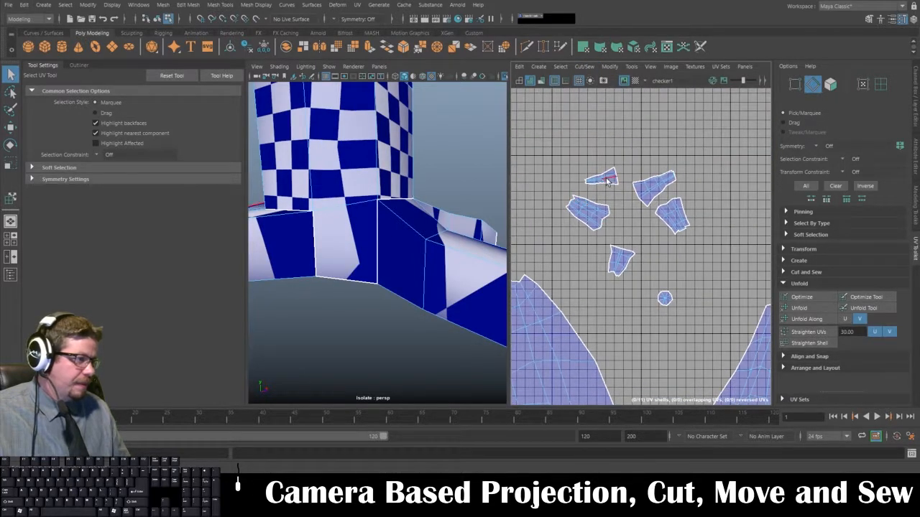
left_click(631, 66)
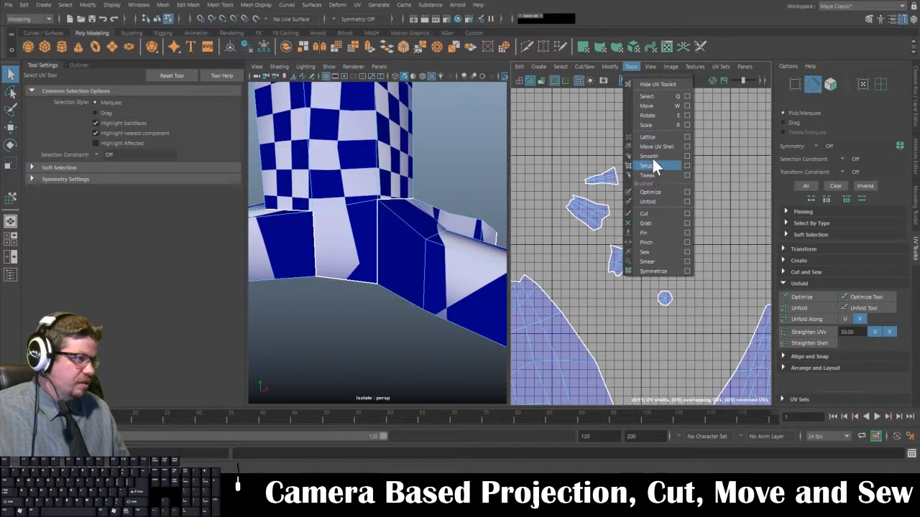
left_click(656, 146)
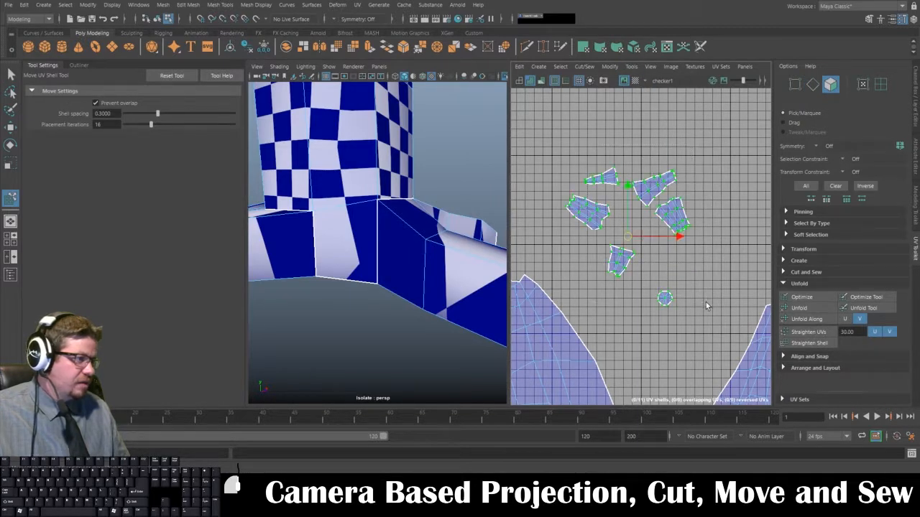
left_click(800, 308)
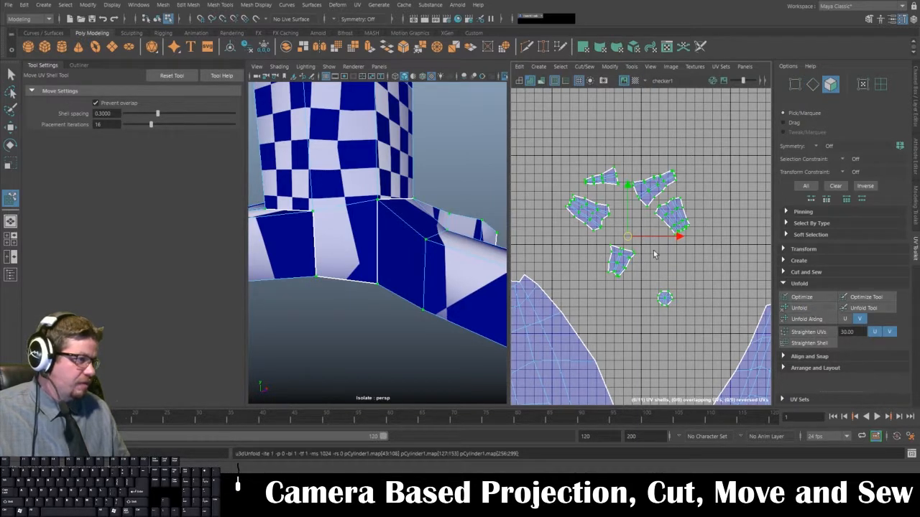
- Pick four of the five root shells one at a time and unfold each individually
left_click(672, 219)
left_click(799, 308)
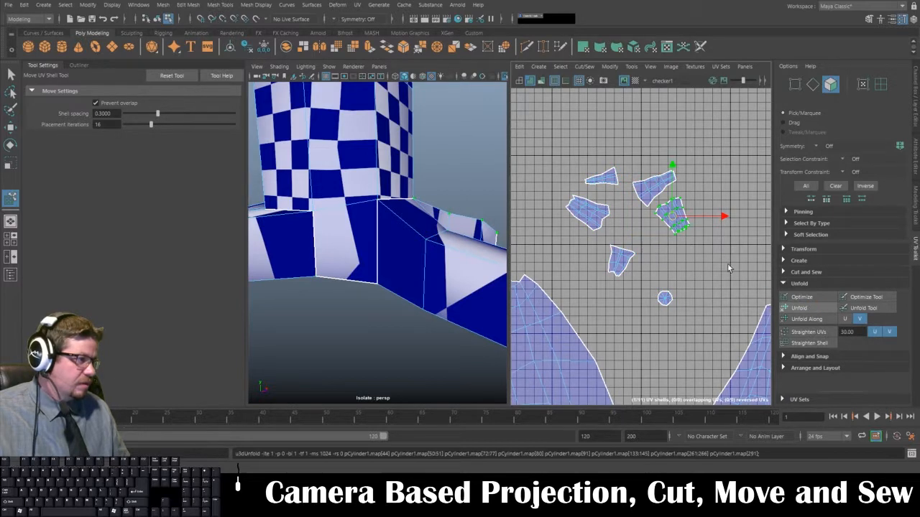
left_click(799, 311)
left_click(609, 180)
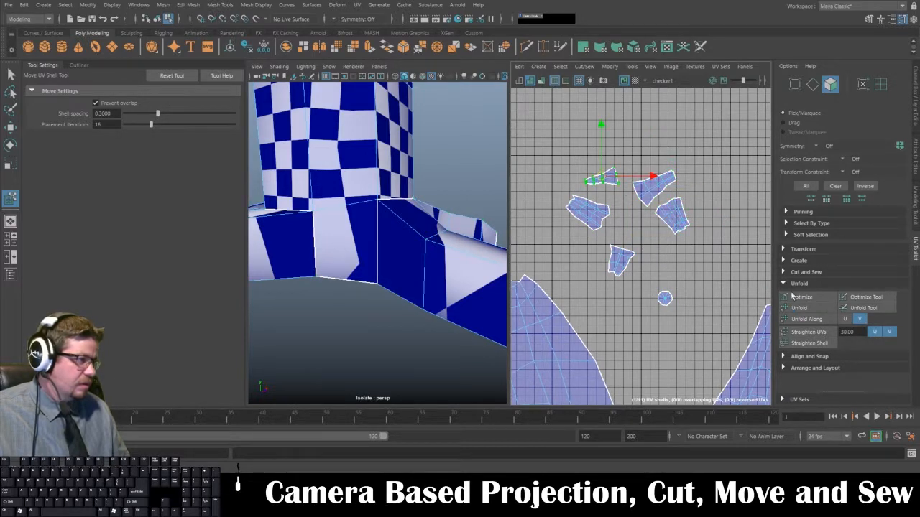
left_click(821, 308)
left_click(589, 214)
left_click(799, 308)
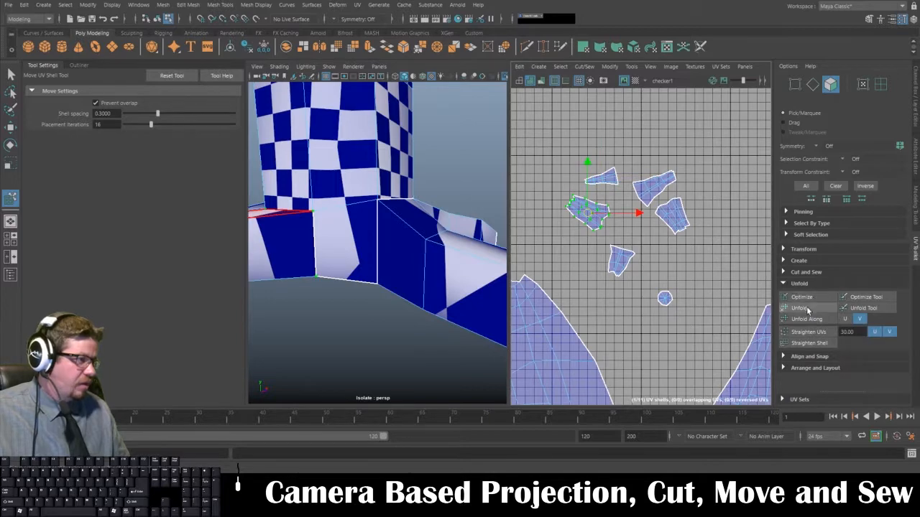
left_click(622, 262)
left_click(784, 308)
- Locate the trunk's UV shell from a face on the model, pick it with the Move UV Shell tool and unfold it
scroll(421, 249, "down", 5)
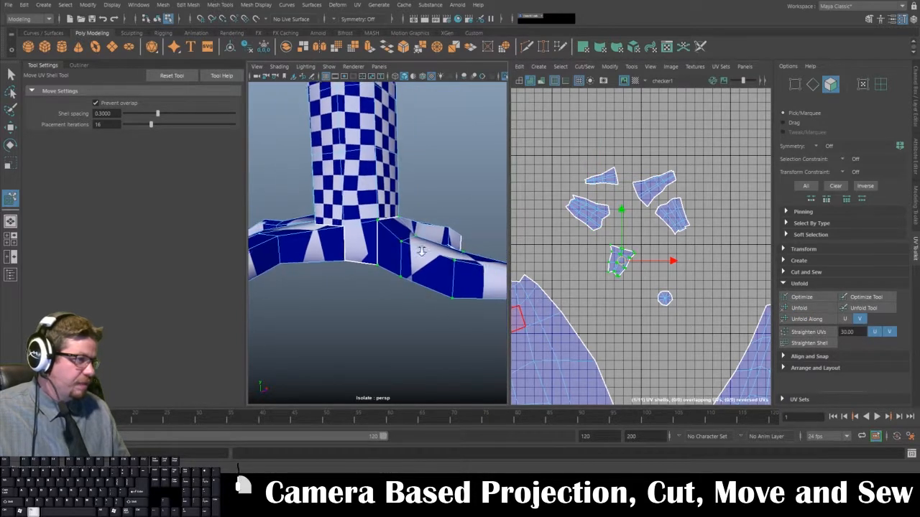
left_click_drag(421, 250, 388, 225, "alt")
left_click(365, 188)
scroll(595, 326, "down", 5)
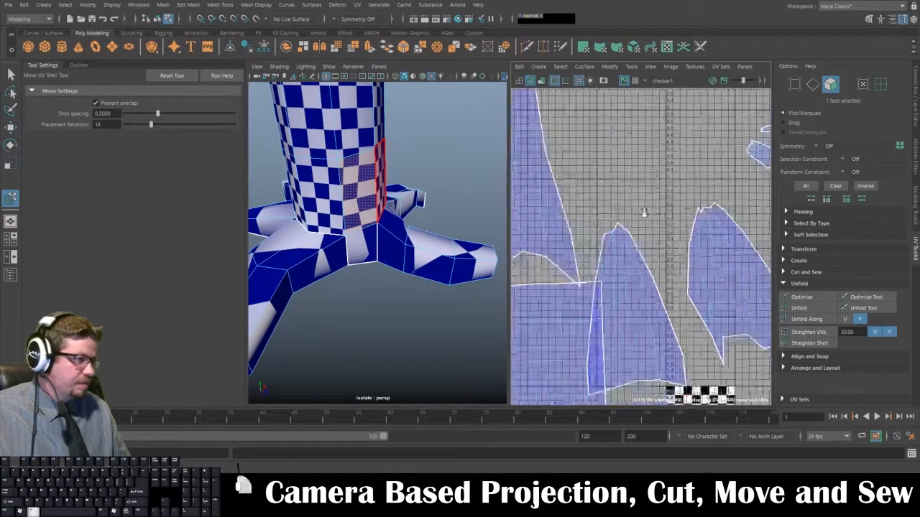
middle_click_drag(584, 189, 586, 170, "alt")
left_click(631, 68)
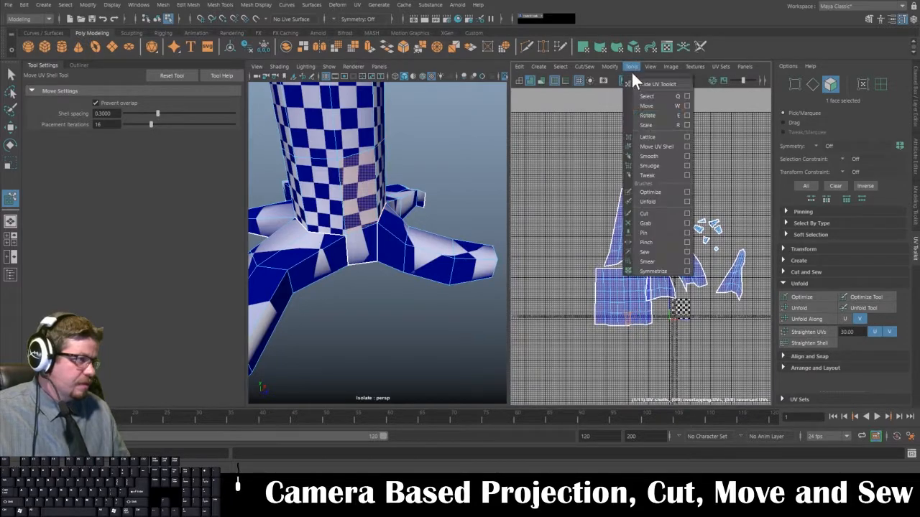
left_click(642, 148)
left_click(613, 279)
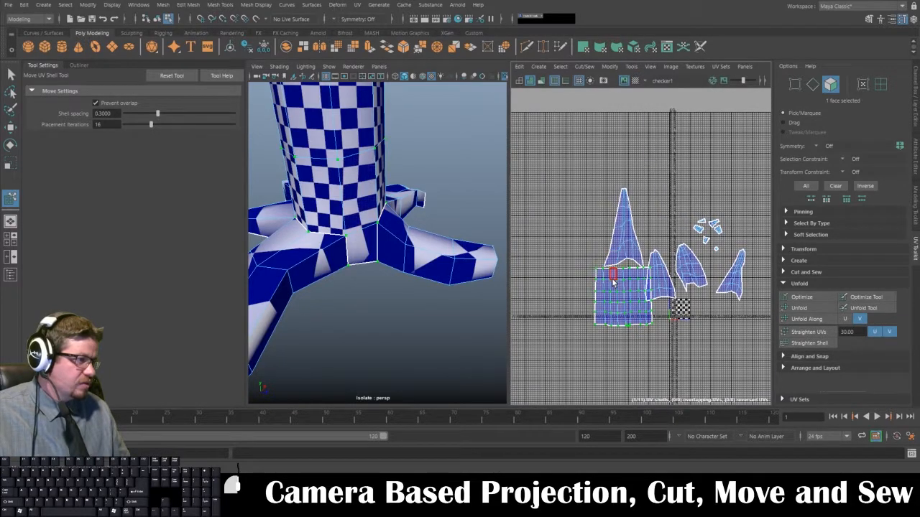
left_click(799, 308)
right_click_drag(626, 322, 605, 277, "alt")
middle_click_drag(604, 277, 598, 241, "alt")
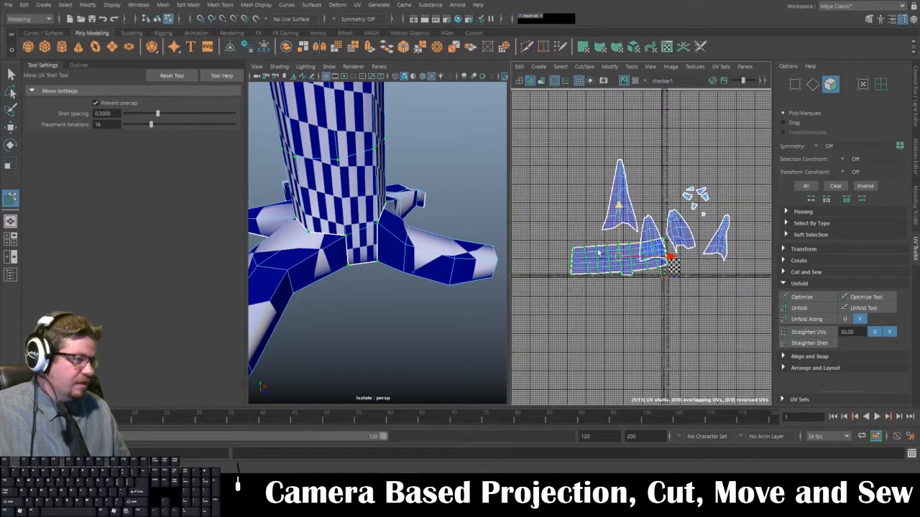
- Unfold the trunk shell along V to even out its checker pattern and move it horizontally clear of the branch shells
right_click_drag(385, 222, 363, 210, "alt")
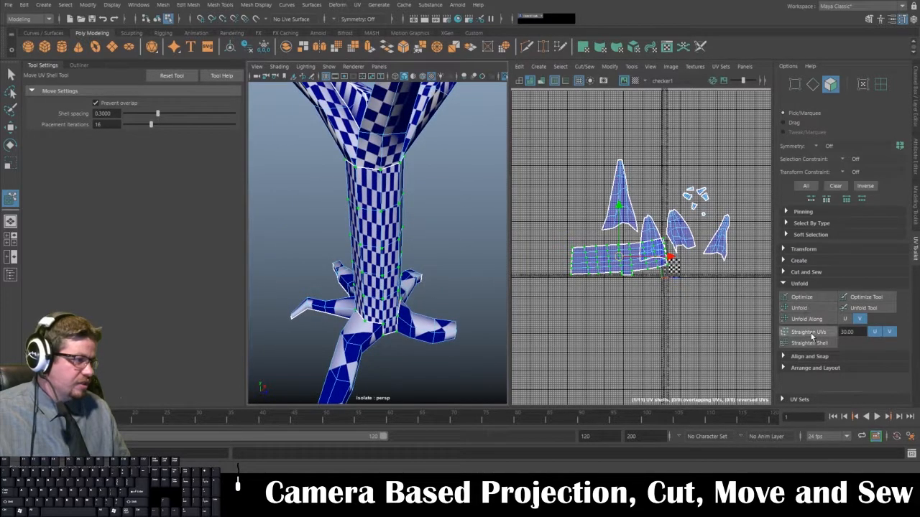
left_click(860, 319)
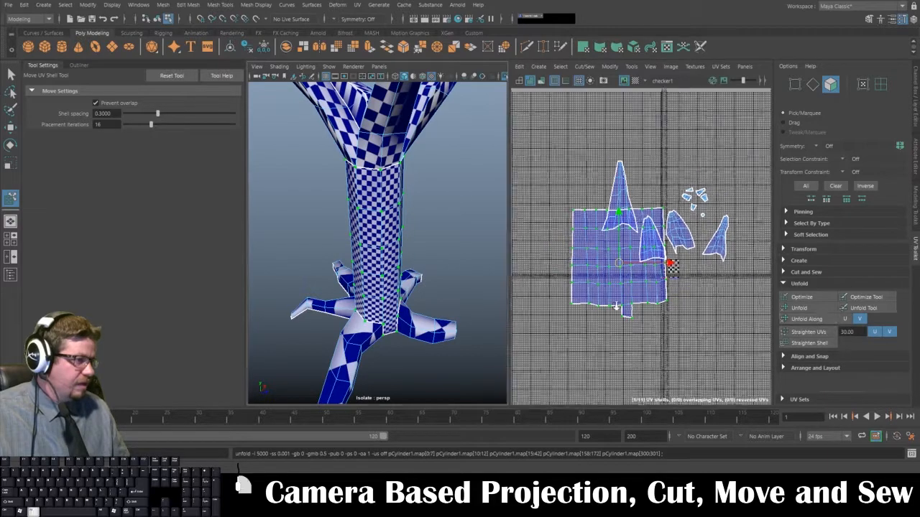
middle_click_drag(612, 303, 579, 302, "alt")
key("w")
left_click_drag(639, 261, 551, 261)
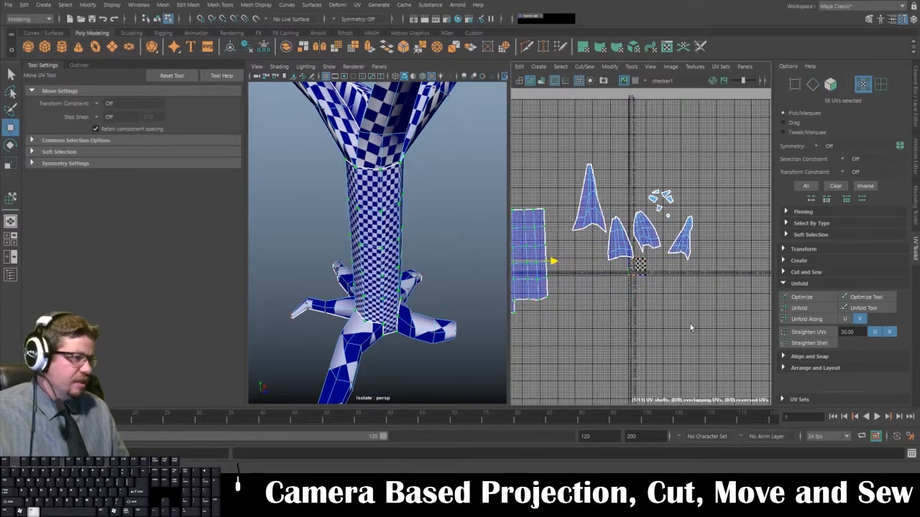
- Select the UVs of all the tree's shells and open the Layout UVs options
right_click_drag(694, 323, 624, 294, "alt")
right_click_drag(613, 263, 548, 203, "alt")
left_click_drag(552, 203, 755, 387)
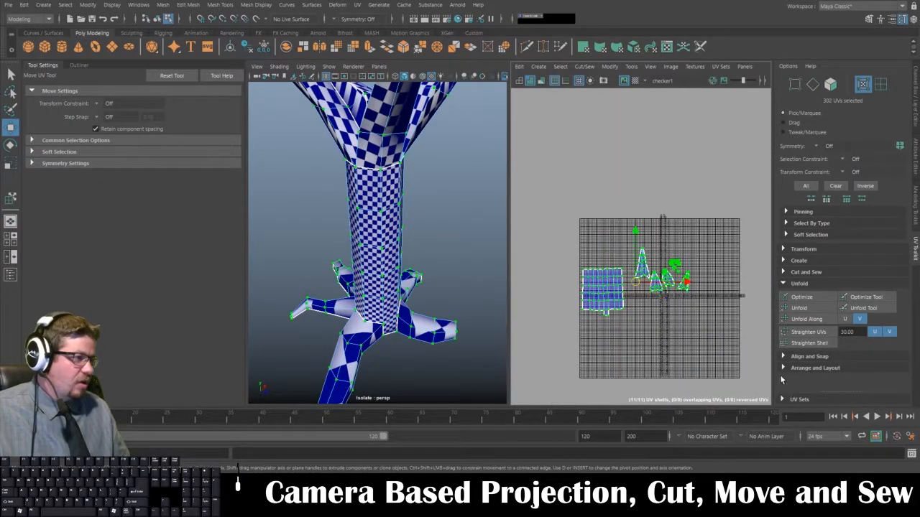
left_click(609, 66)
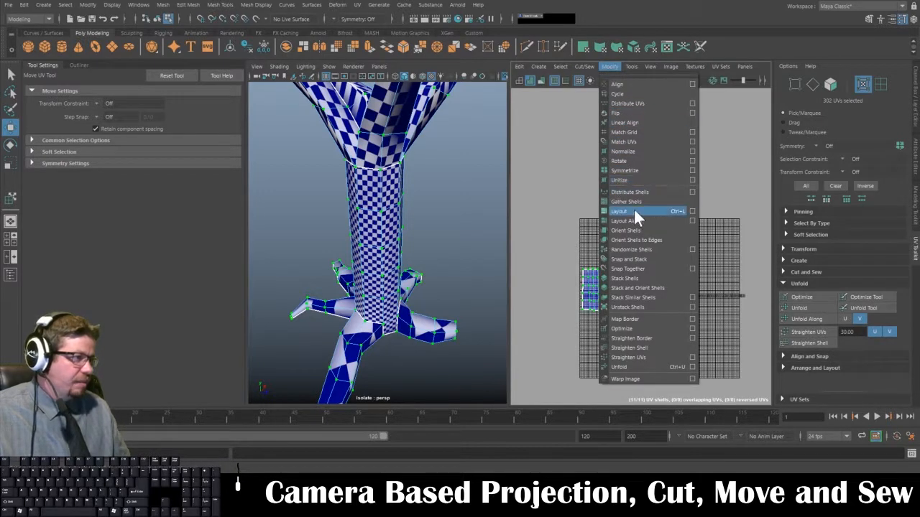
left_click(692, 211)
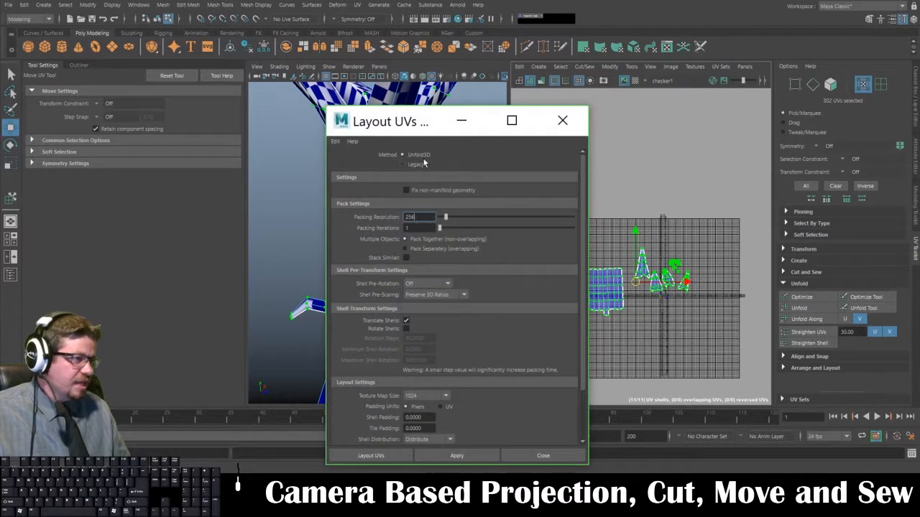
left_click_drag(404, 129, 472, 110)
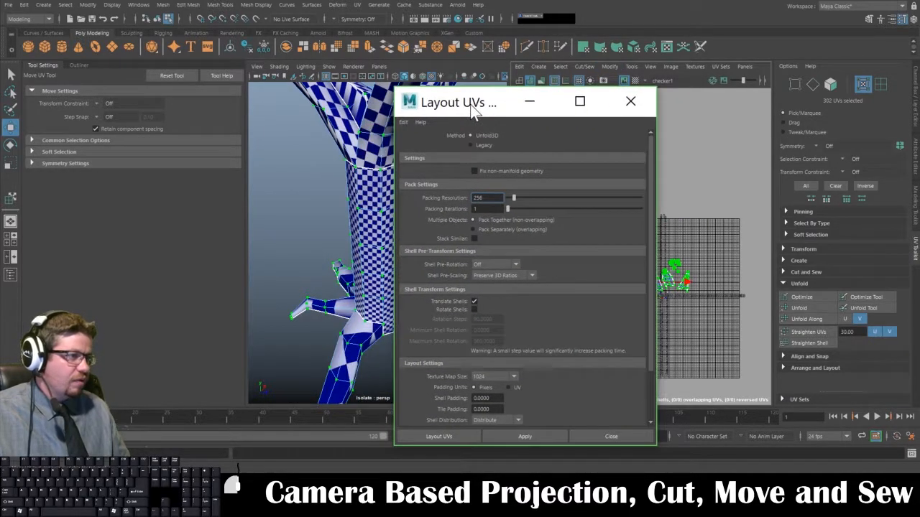
- Open the Plug-in Manager and look through the plug-in list for Unfold3D
left_click(137, 5)
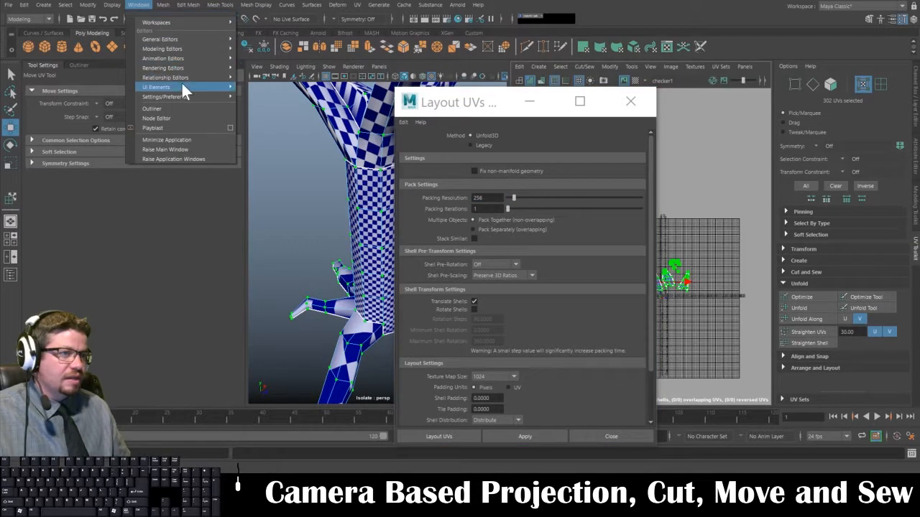
mouse_move(182, 95)
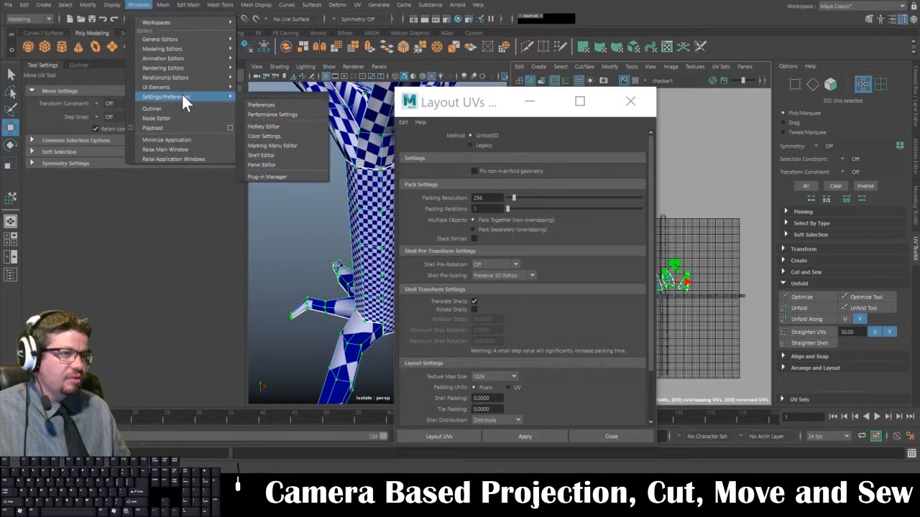
left_click(302, 177)
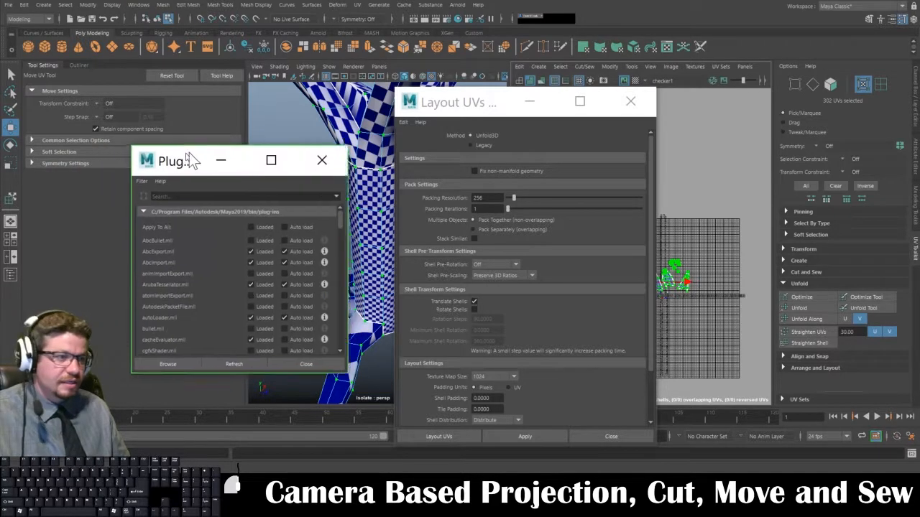
left_click_drag(189, 152, 234, 138)
scroll(255, 255, "down", 5)
scroll(255, 258, "down", 5)
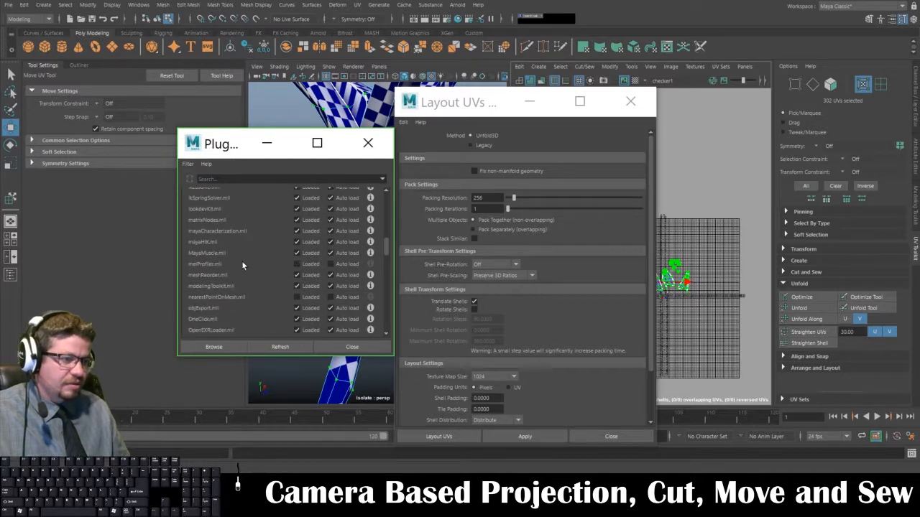
scroll(242, 260, "down", 5)
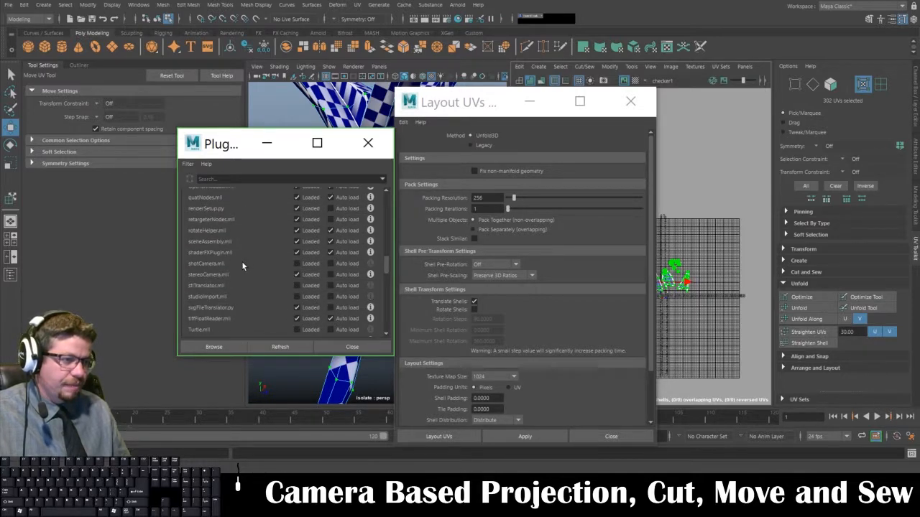
scroll(242, 266, "up", 1)
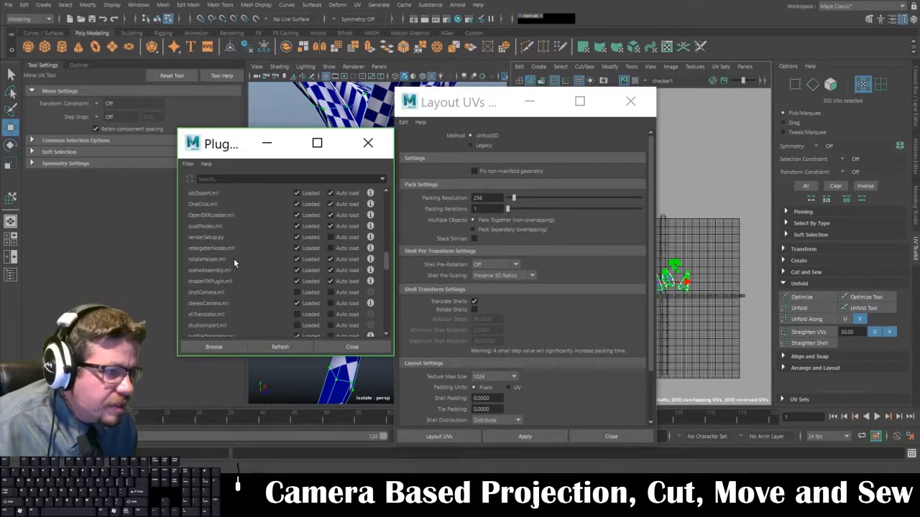
scroll(233, 260, "down", 1)
scroll(232, 259, "down", 1)
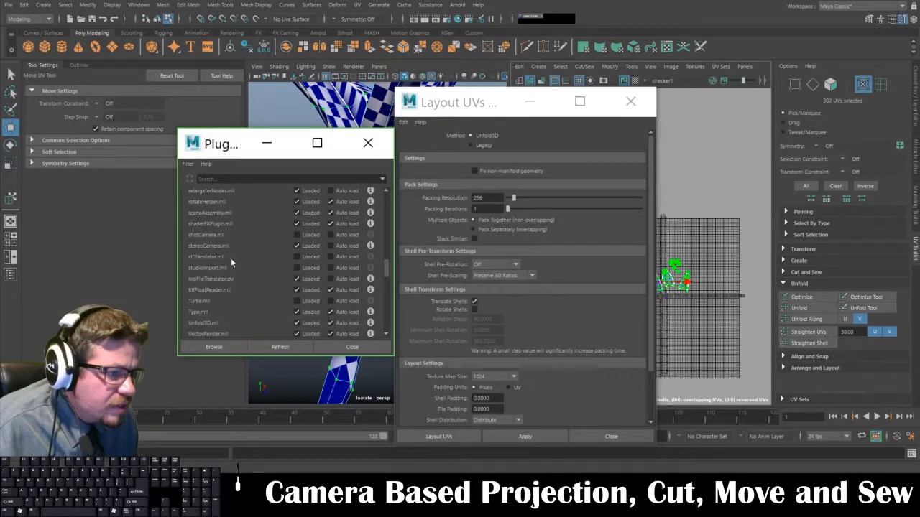
- Close the Plug-in Manager and pack all the tree's shells with Layout UVs, using packing resolution 256 and the Uniform scale mode
left_click(248, 349)
left_click(349, 347)
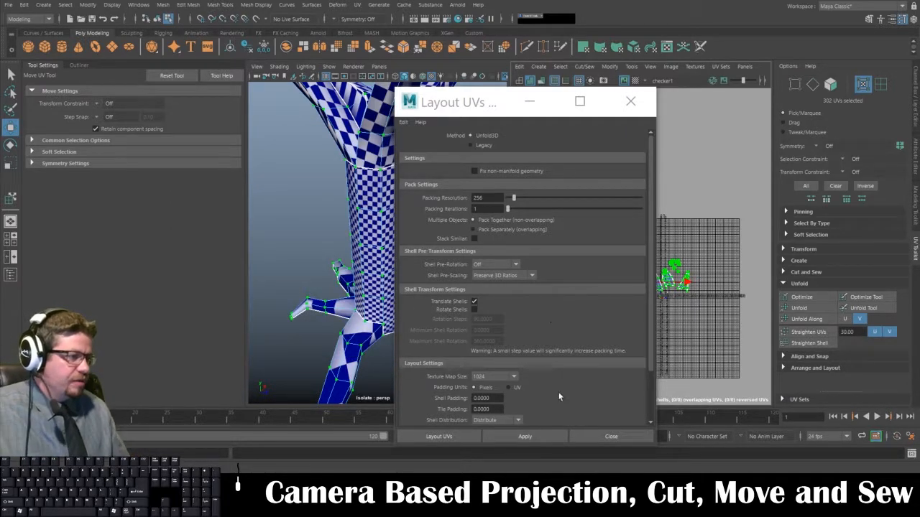
left_click_drag(476, 107, 454, 76)
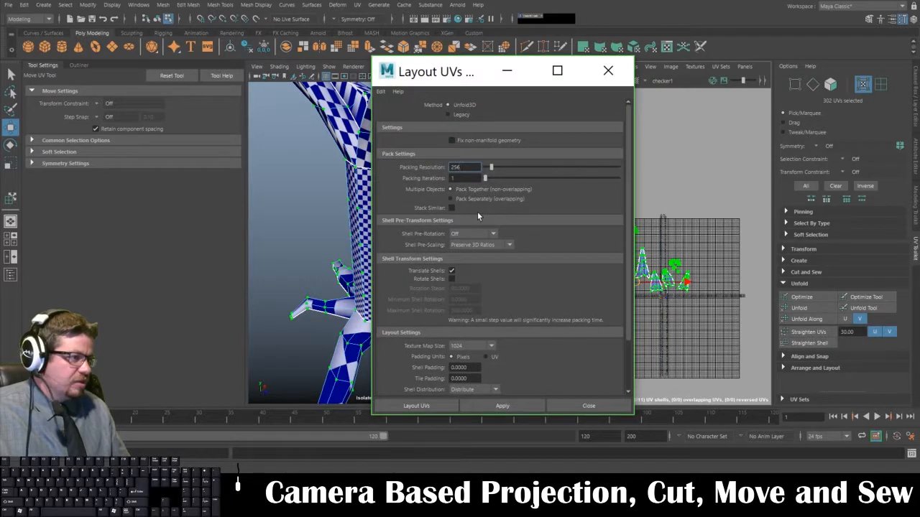
scroll(477, 215, "down", 3)
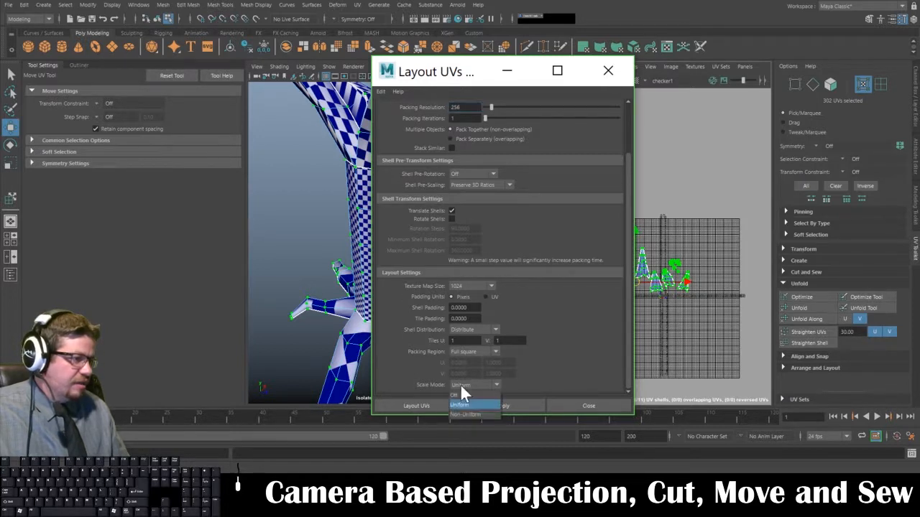
left_click(438, 405)
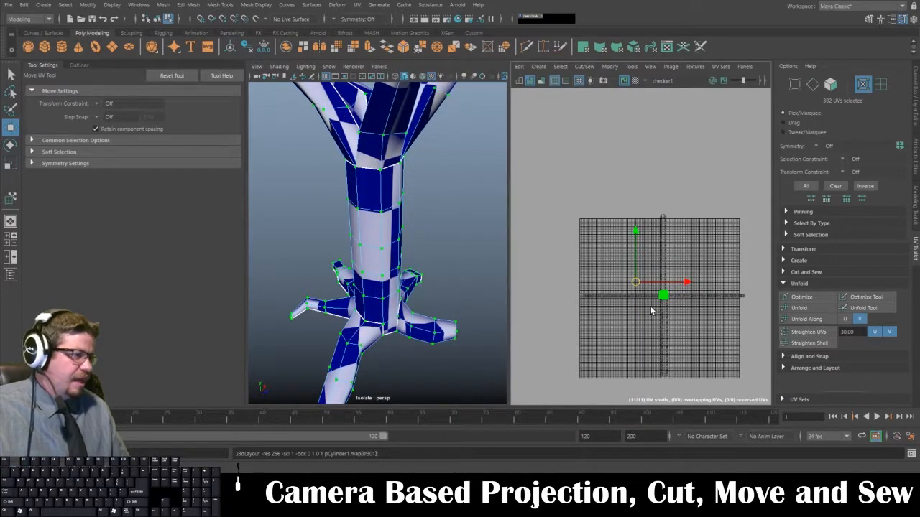
key("f")
left_click(619, 105)
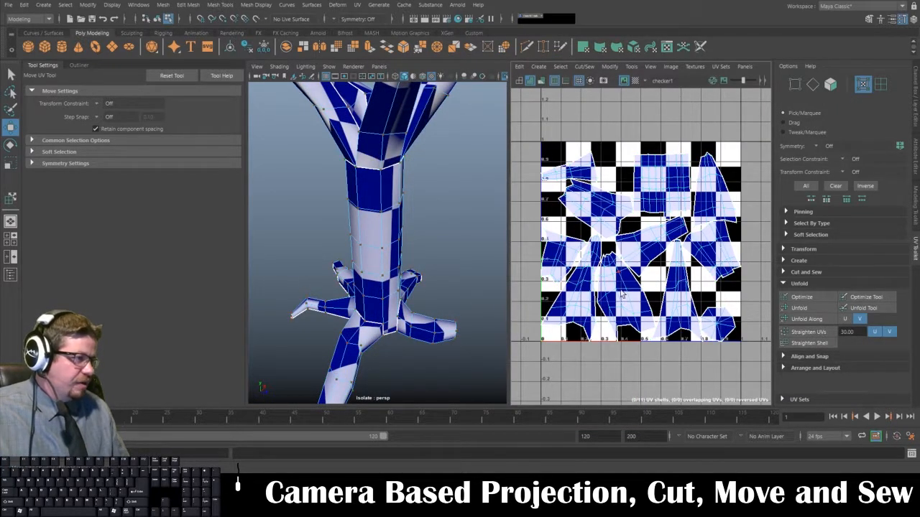
left_click_drag(403, 317, 357, 263, "alt")
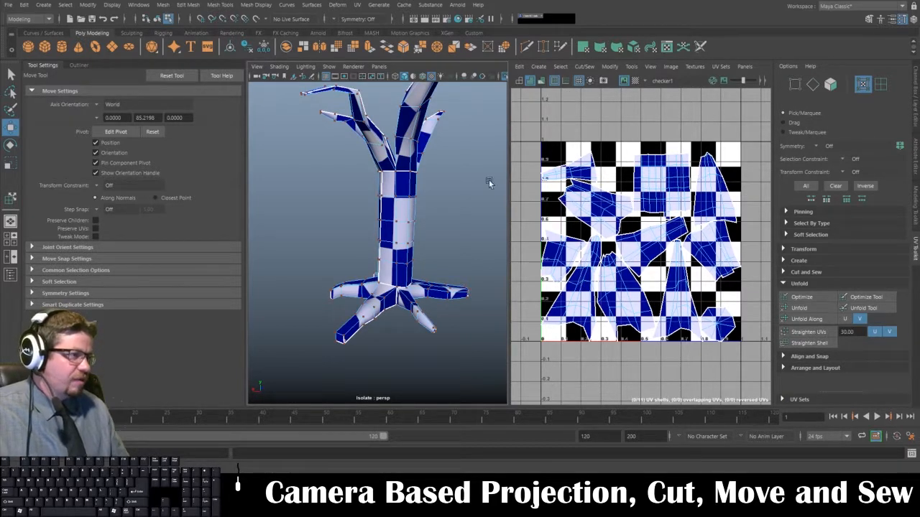
- Select all the tree's UV shells with the Move UV Shell tool
left_click(11, 74)
left_click(630, 67)
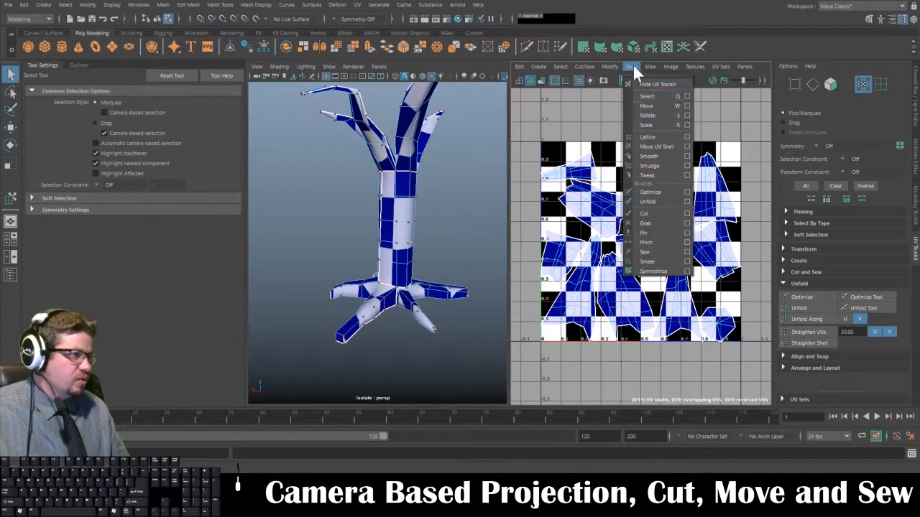
left_click(648, 146)
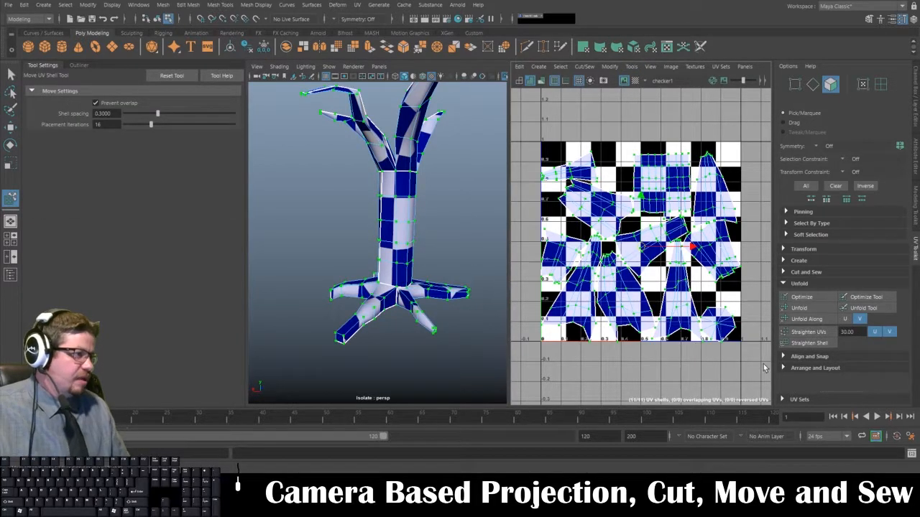
key("r")
left_click_drag(643, 248, 450, 244)
key("ctrl+z")
- Move all the shells together along U until they lie outside the 0 to 1 tile, on its negative U side
key("w")
middle_click_drag(450, 244, 646, 244, "alt")
middle_click_drag(639, 172, 689, 189, "alt")
right_click_drag(689, 189, 689, 129, "alt")
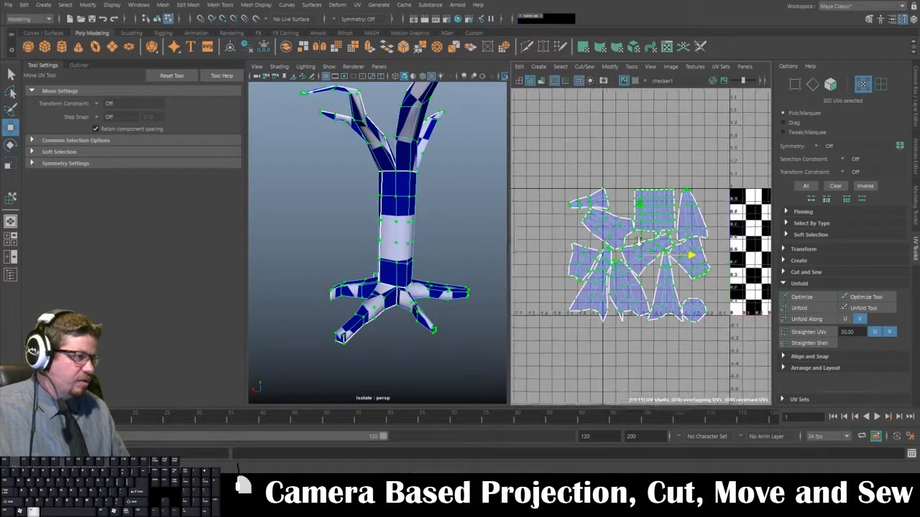
middle_click_drag(689, 129, 597, 130, "alt")
right_click_drag(596, 129, 598, 108, "alt")
middle_click_drag(598, 107, 612, 97, "alt")
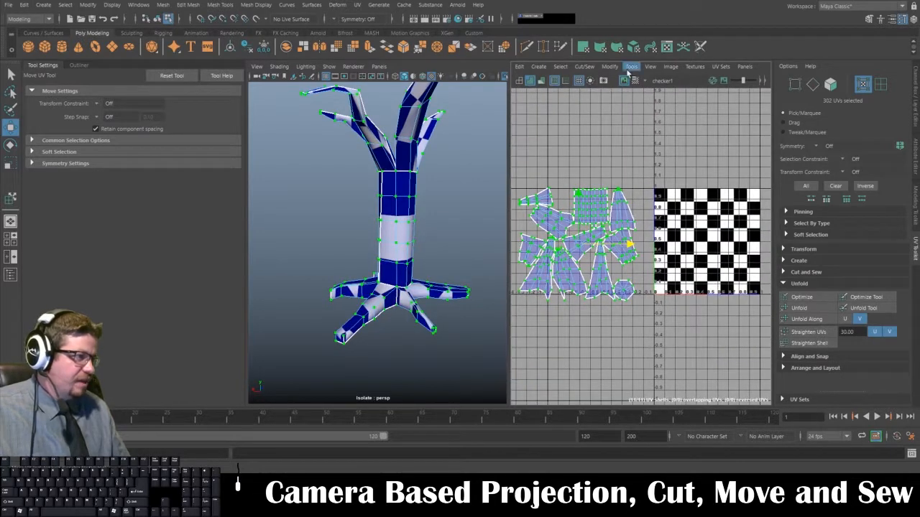
- Move the triangular branch shell into the lower-right corner of the 0 to 1 tile and straighten it with a slight rotation
left_click(631, 66)
left_click(637, 143)
left_click_drag(623, 214, 747, 272)
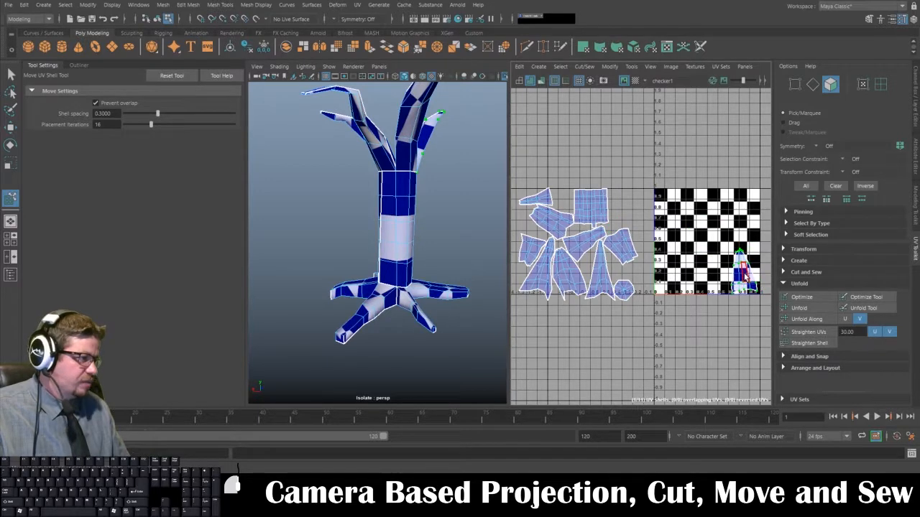
key("e")
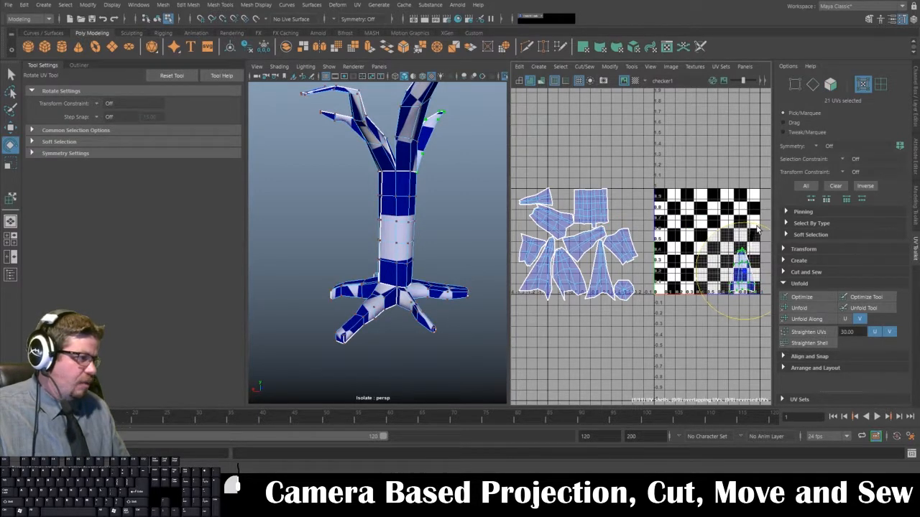
key("w")
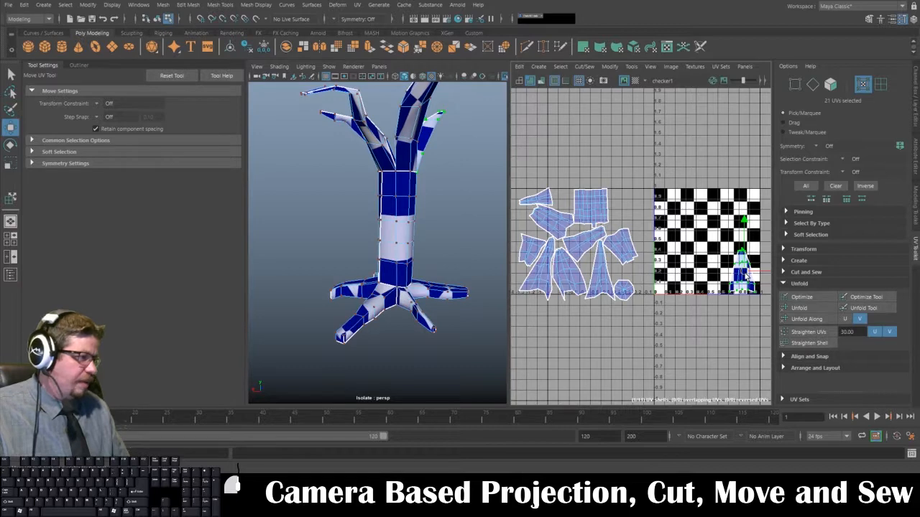
left_click_drag(746, 274, 744, 272)
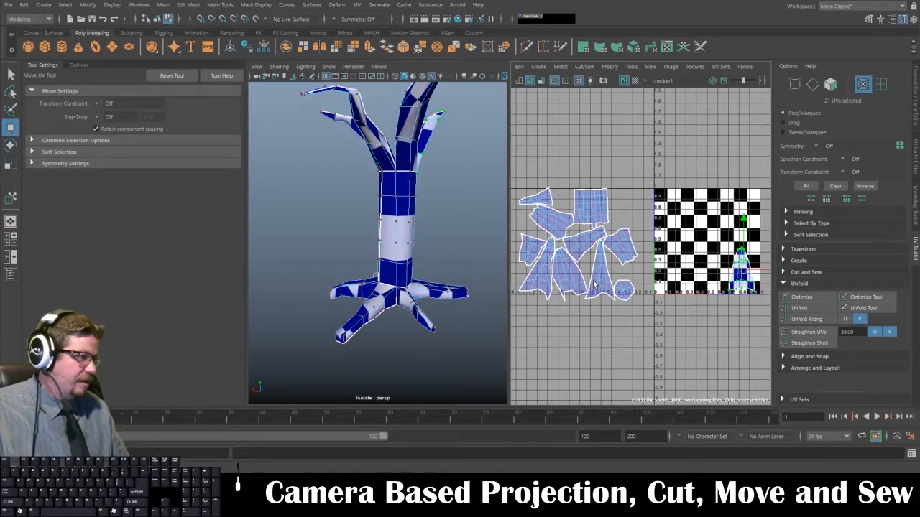
- Move the long pointed branch shell into the tile, turn its tip downward and fit it beside the triangular branch shell
left_click(593, 282)
left_click(631, 67)
left_click(648, 146)
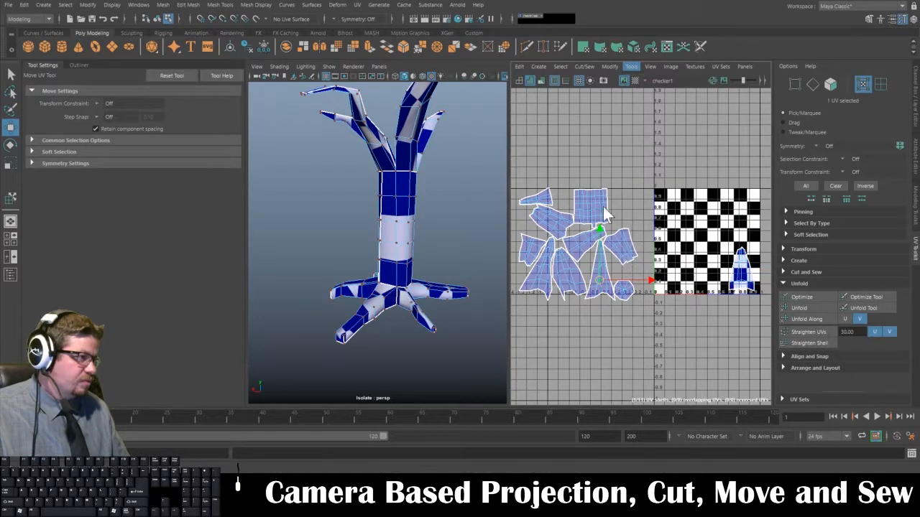
mouse_move(599, 247)
left_mouse_down()
mouse_move(739, 192)
mouse_move(715, 202)
mouse_move(731, 182)
mouse_move(719, 285)
left_mouse_up()
key("e")
key("w")
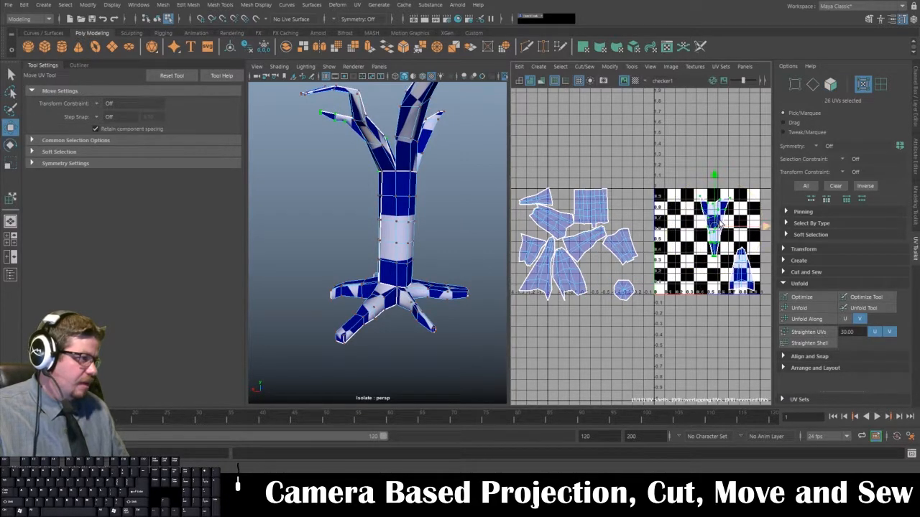
left_click_drag(715, 229, 722, 260)
- Turn the wide 31-UV branch shell upside down and move it to the lower-left part of the 0 to 1 tile
left_click(631, 67)
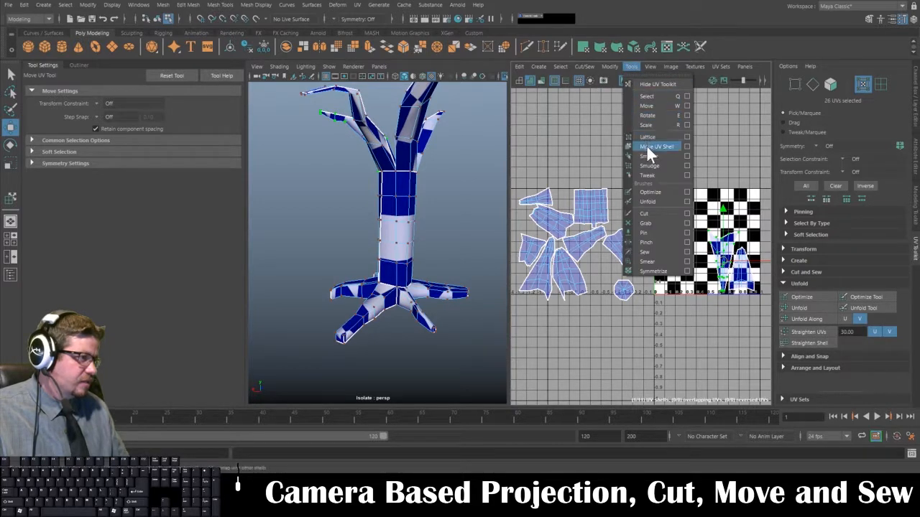
left_click(648, 147)
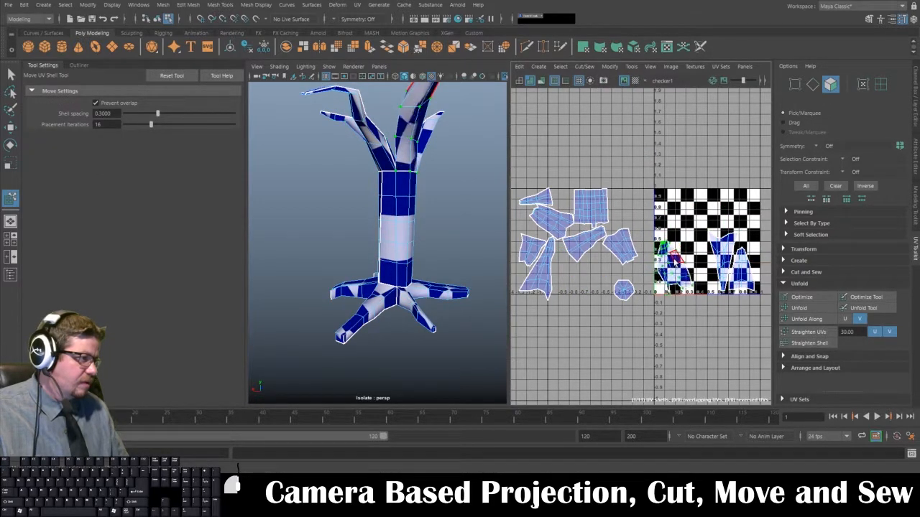
left_click_drag(674, 260, 747, 215)
key("e")
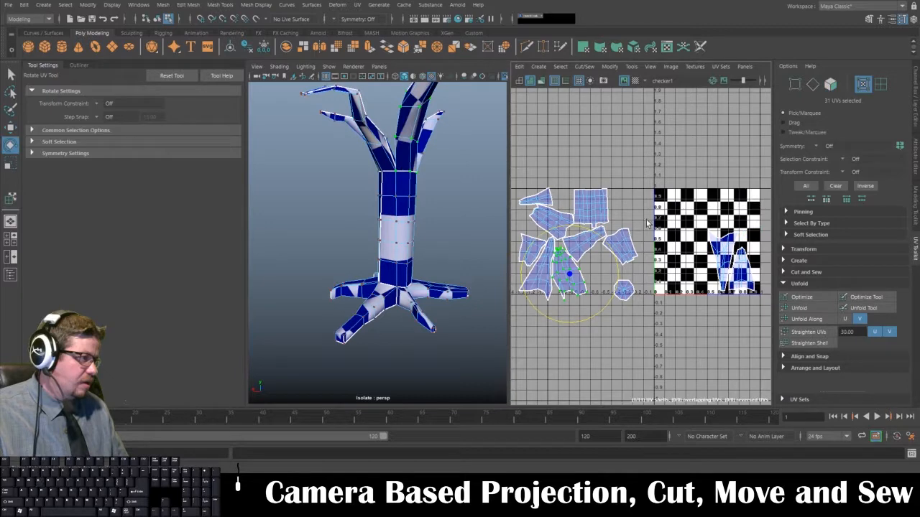
left_click_drag(602, 240, 529, 306)
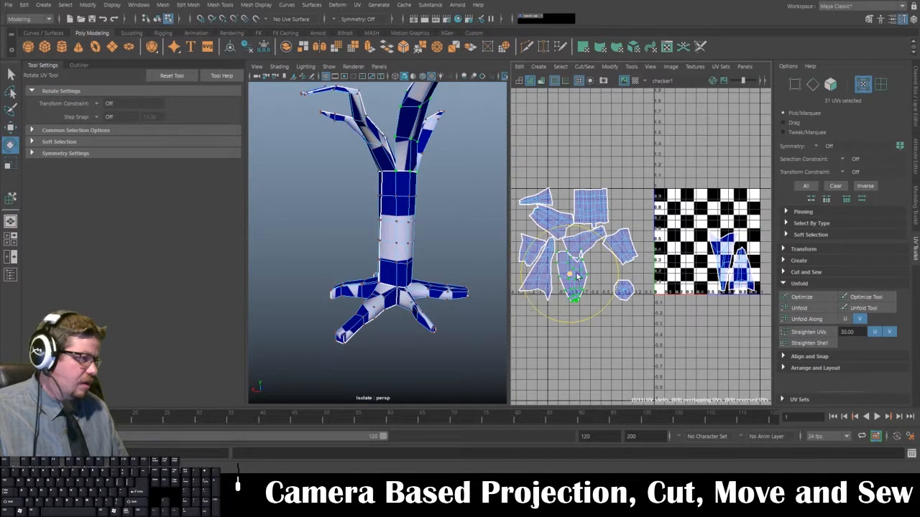
key("w")
left_click_drag(578, 277, 669, 253)
- Rotate the wide branch shell slightly and nudge it to fit inside the tile's lower-left corner
key("f")
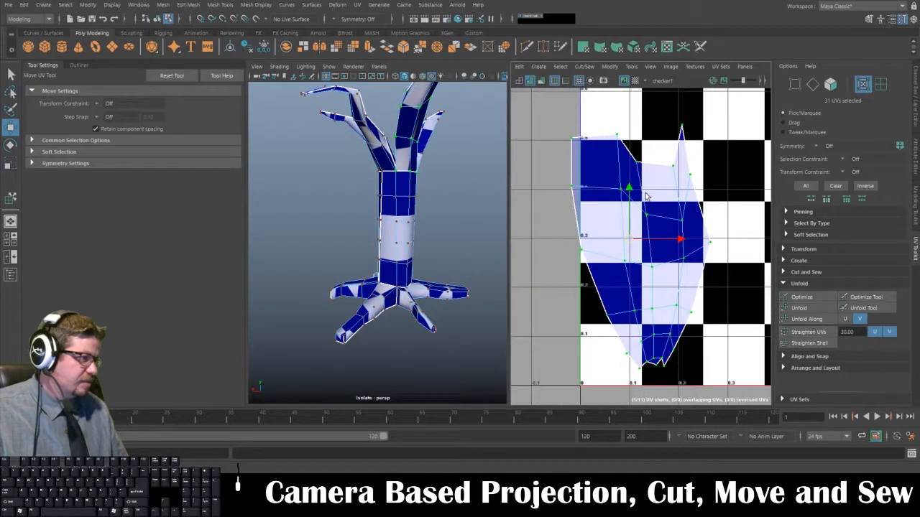
scroll(645, 197, "down", 2)
key("e")
left_click_drag(650, 196, 666, 206)
key("w")
left_click_drag(636, 240, 637, 250)
- Inspect the placed shells in the UV tile with the checker image hidden and shown
right_click_drag(677, 227, 652, 187, "alt")
middle_click_drag(652, 186, 527, 238, "alt")
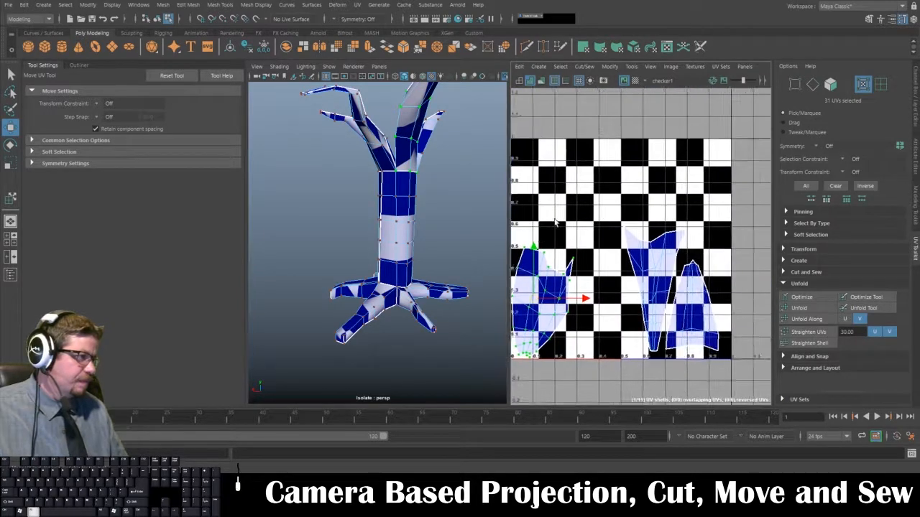
right_click_drag(527, 239, 556, 190, "alt")
middle_click_drag(556, 190, 639, 183, "alt")
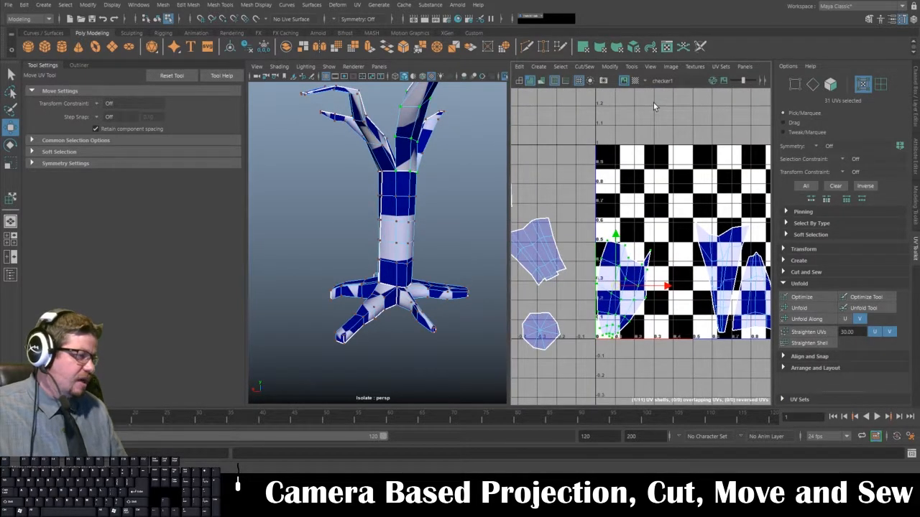
middle_click_drag(653, 103, 637, 103, "alt")
left_click(623, 81)
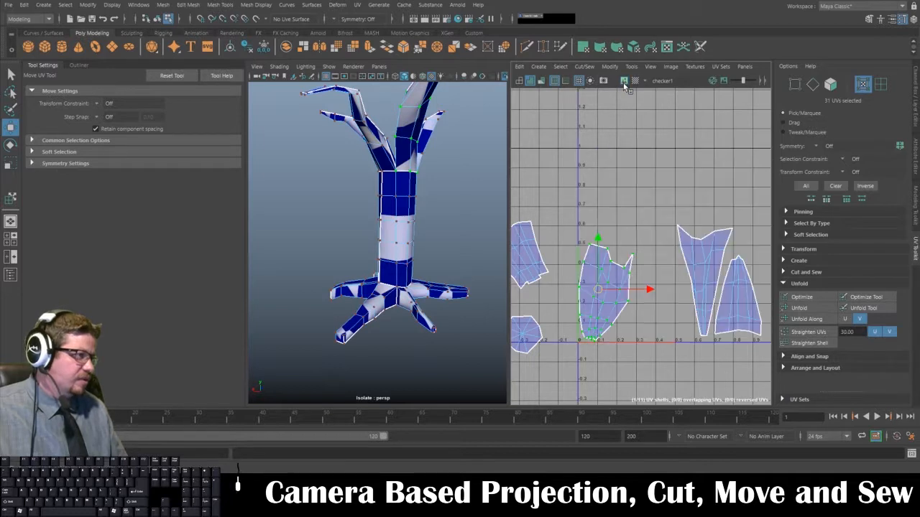
left_click(624, 82)
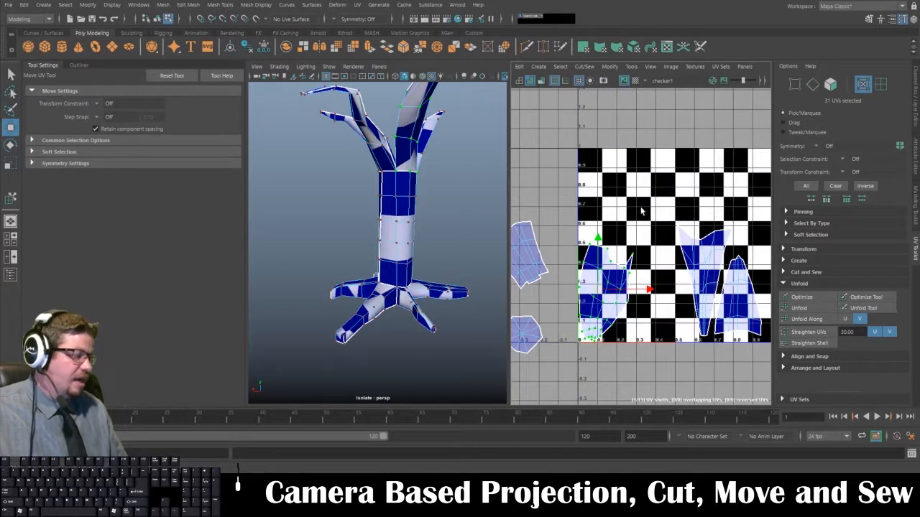
- Move the front root's shell into the tile, rotate it upright and place it between the wide and the pointed branch shells
right_click_drag(641, 211, 561, 204, "alt")
middle_click_drag(561, 203, 642, 176, "alt")
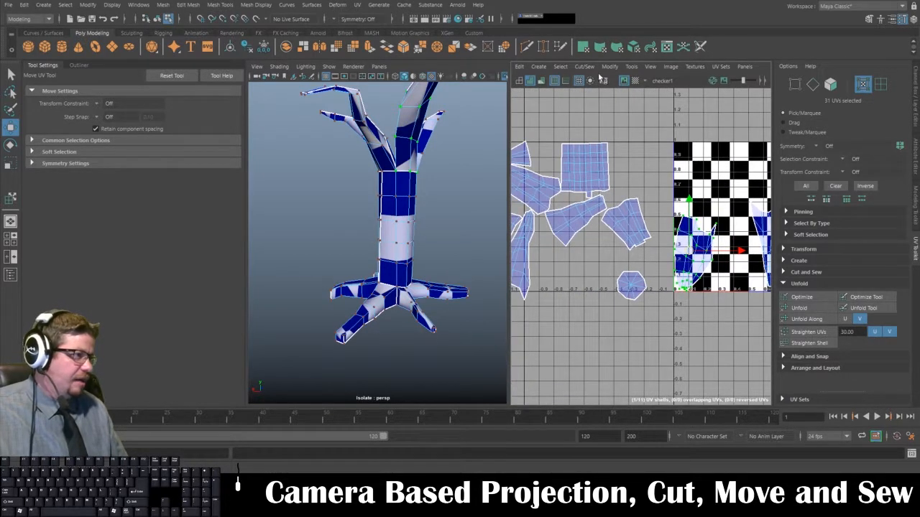
left_click(631, 66)
left_click(646, 148)
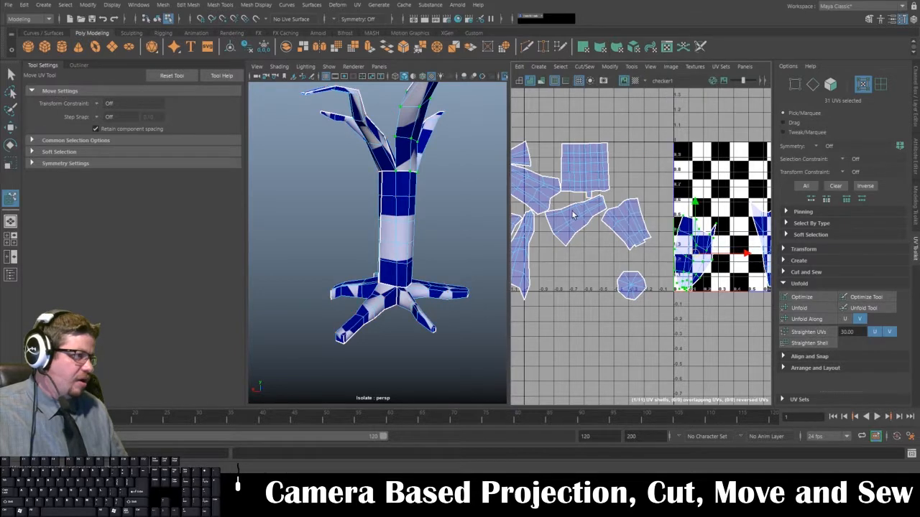
left_click_drag(573, 215, 716, 293)
key("e")
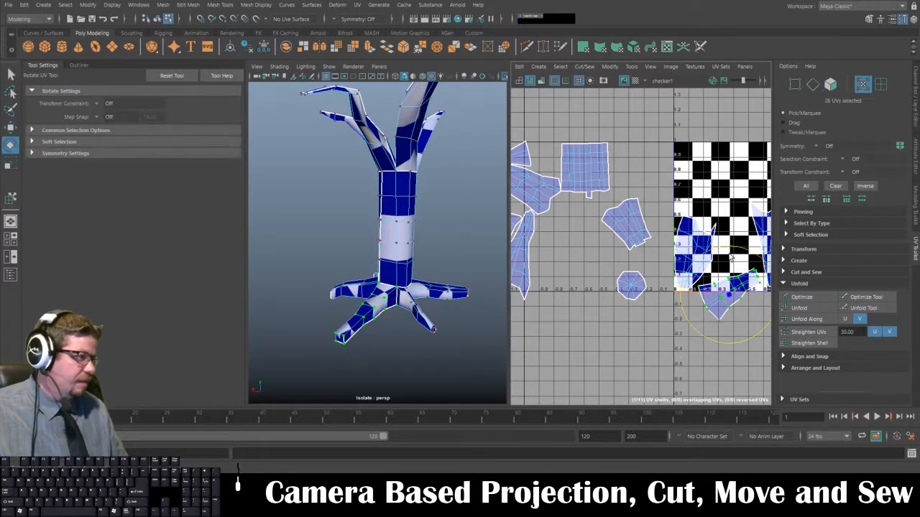
left_click_drag(731, 248, 694, 260)
key("w")
left_click_drag(730, 296, 746, 267)
- Fine-tune the front root shell's rotation and shift it closer to the pointed branch shell
key("e")
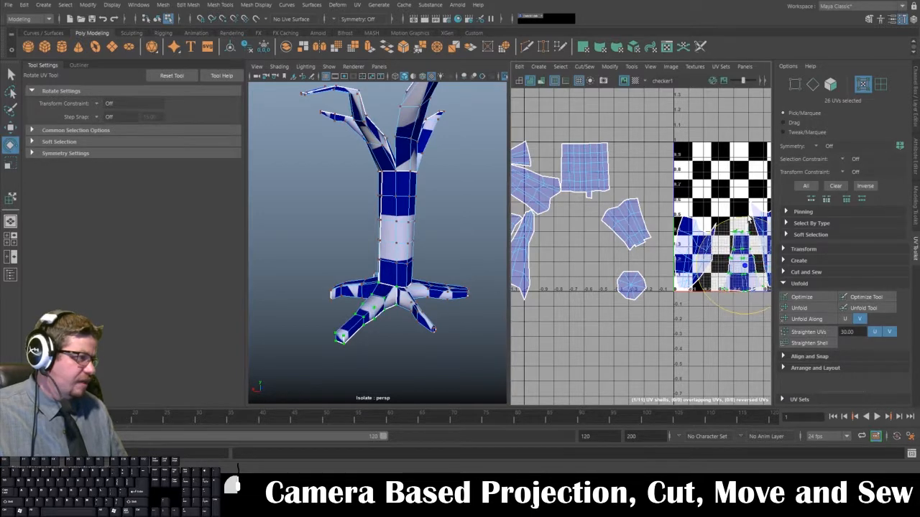
left_click_drag(747, 218, 752, 219)
key("w")
left_click_drag(745, 266, 749, 269)
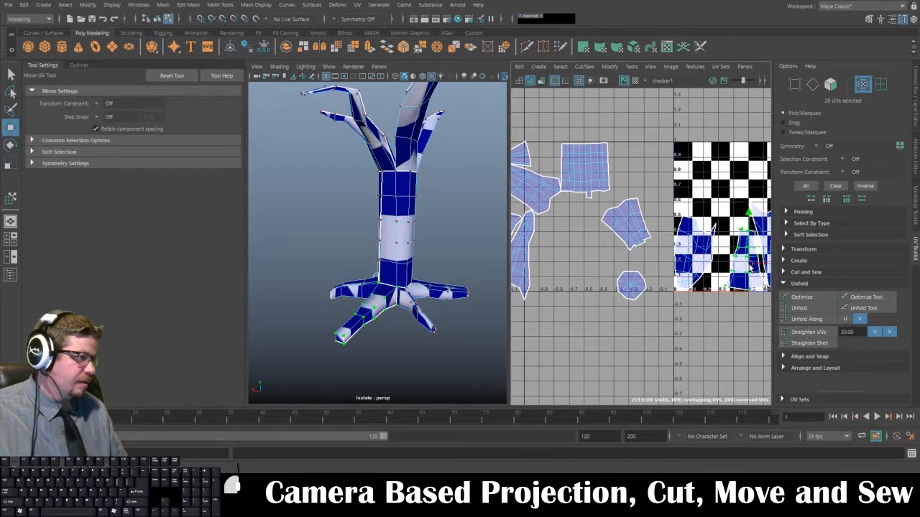
- Move the 31-UV root shell into the tile's upper-left corner and rotate it upright with its wide end up
left_click(629, 66)
left_click(649, 148)
left_click_drag(631, 239, 699, 196)
key("e")
left_click_drag(702, 132, 723, 150)
key("w")
left_click_drag(701, 181, 705, 165)
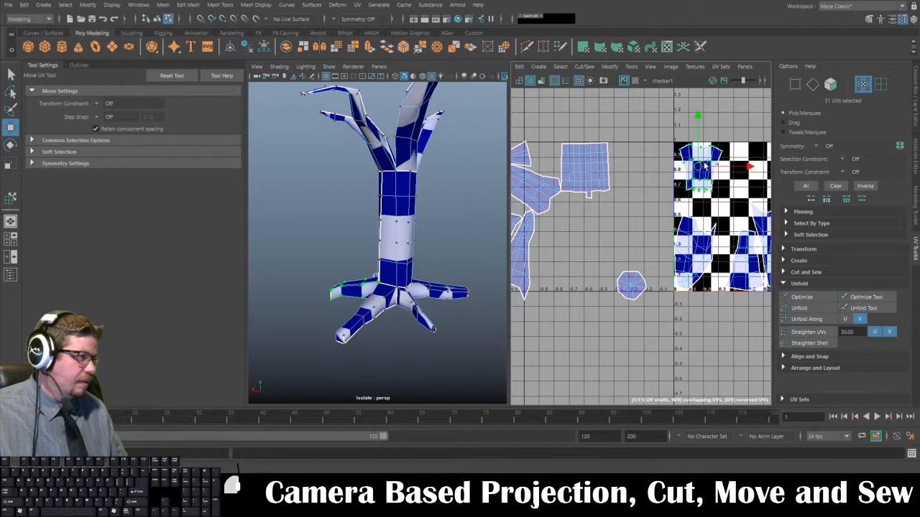
- Move the rectangular trunk shell to the tile's upper edge and fit it beside the root shell
left_click(591, 173)
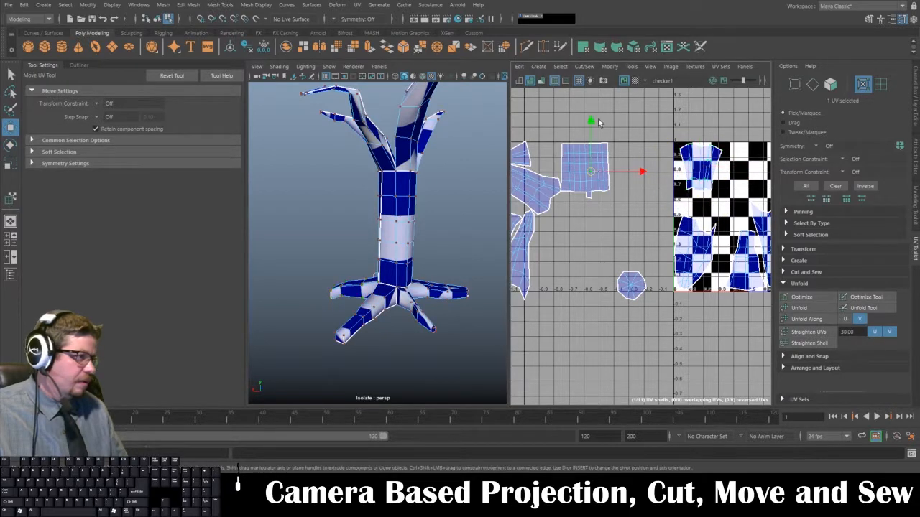
left_click(631, 67)
left_click(641, 149)
left_click_drag(571, 159, 735, 162)
scroll(735, 162, "up", 5)
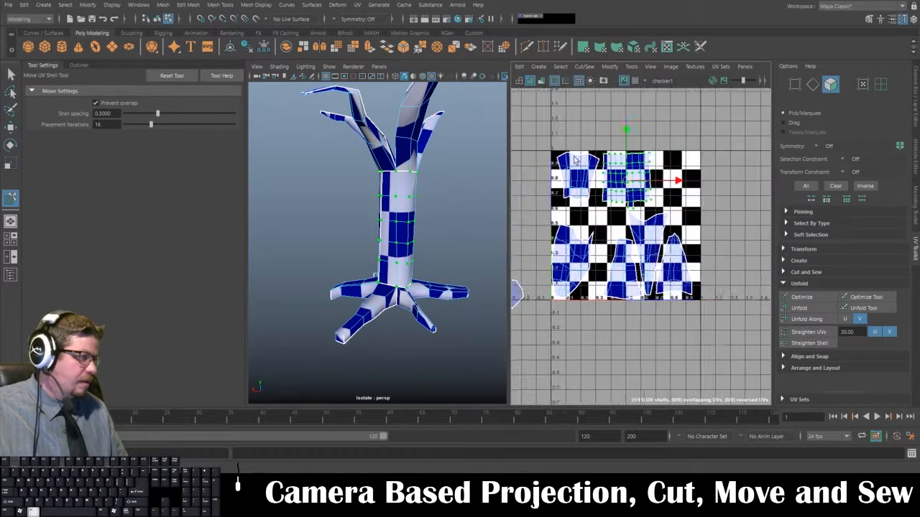
key("e")
key("w")
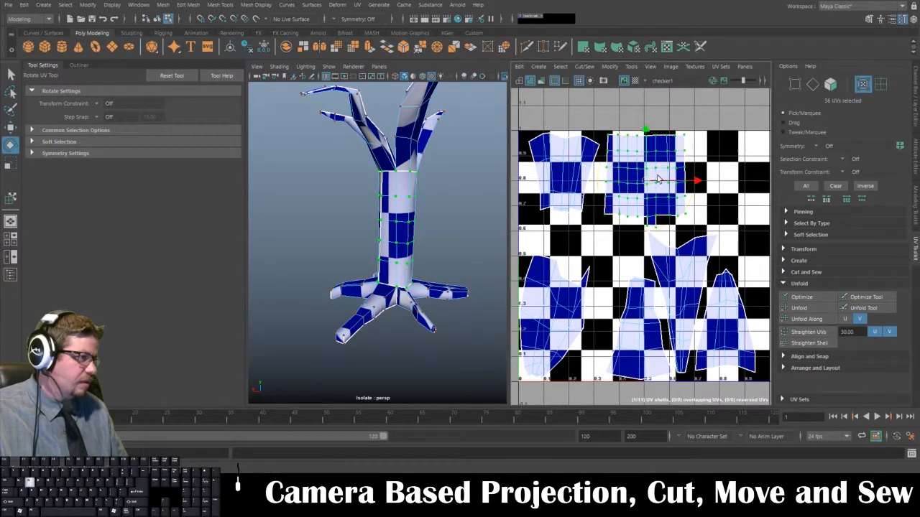
left_click_drag(645, 179, 641, 177)
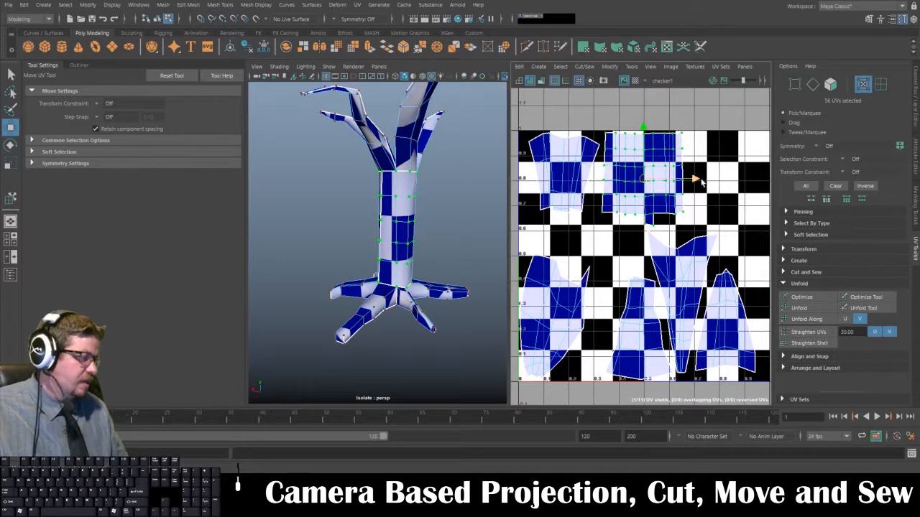
- Bring the right-hand root's 29-UV shell closer to the tile with the Move UV Shell tool
scroll(702, 182, "down", 3)
middle_click_drag(650, 127, 727, 110, "alt")
middle_click_drag(608, 165, 695, 153, "alt")
left_click(630, 67)
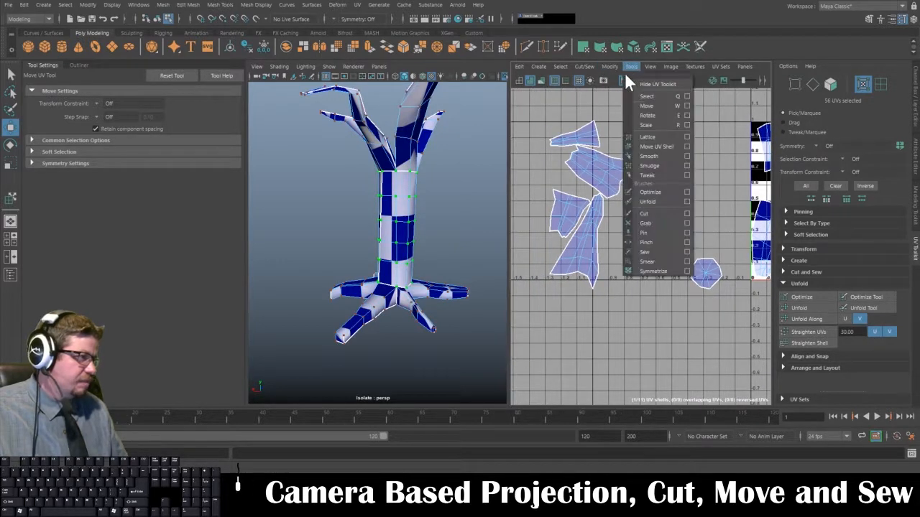
left_click(645, 147)
left_click_drag(608, 180, 715, 196)
middle_click_drag(762, 168, 605, 157, "alt")
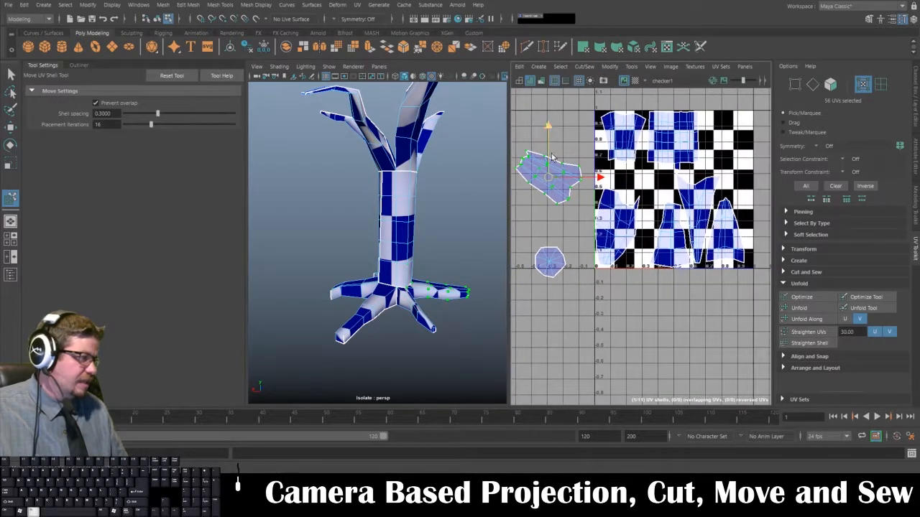
- Rotate the 29-UV root shell upright with its wide end up and fit it into the tile's upper-right corner
key("e")
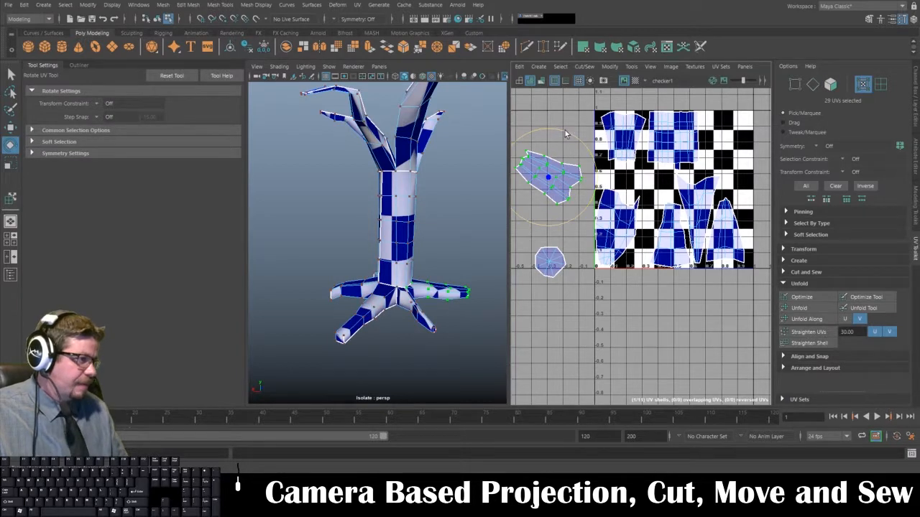
left_click_drag(565, 134, 713, 207)
key("w")
key("e")
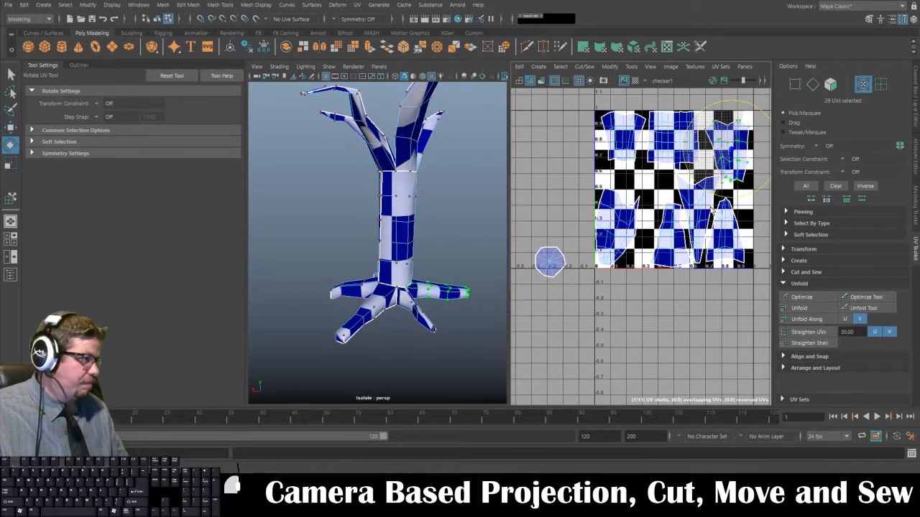
key("w")
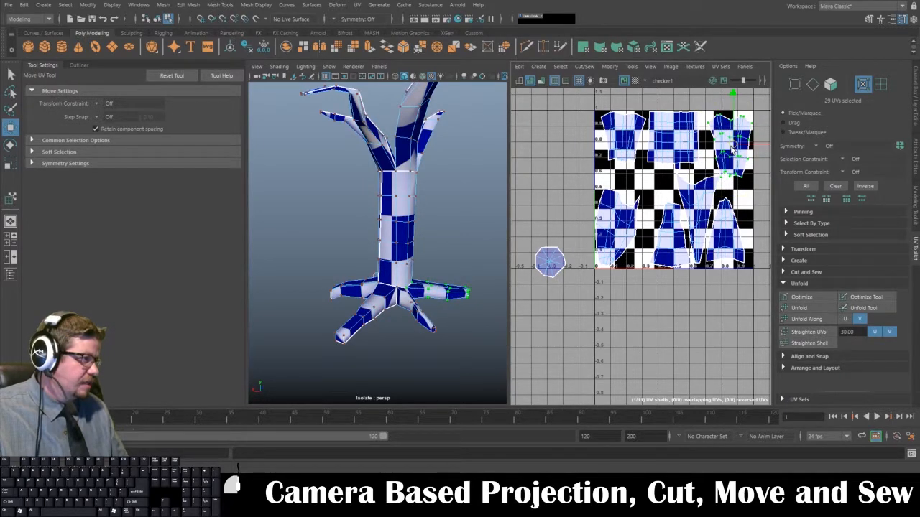
left_click_drag(731, 146, 732, 144)
right_click_drag(685, 220, 553, 219, "alt")
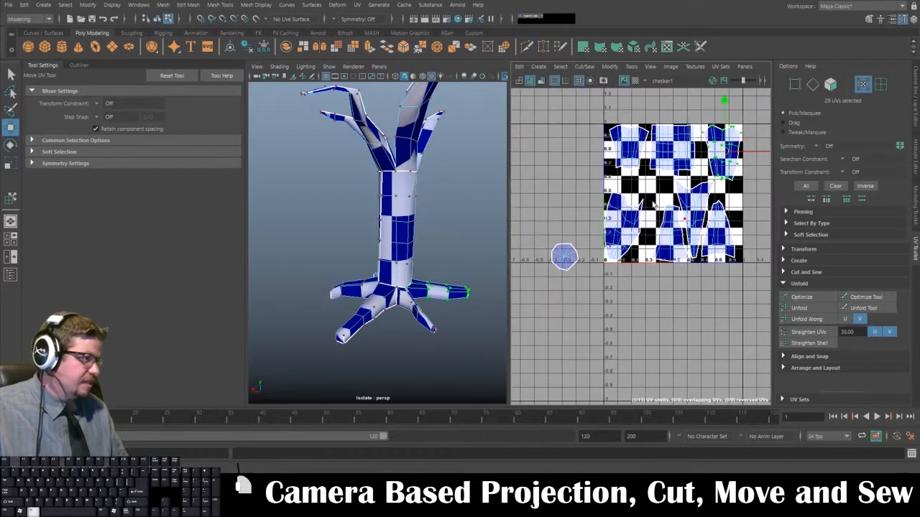
- Rotate the 31-UV branch shell onto its side and move it from outside the layout to the tile's left half
middle_click_drag(543, 218, 668, 181, "alt")
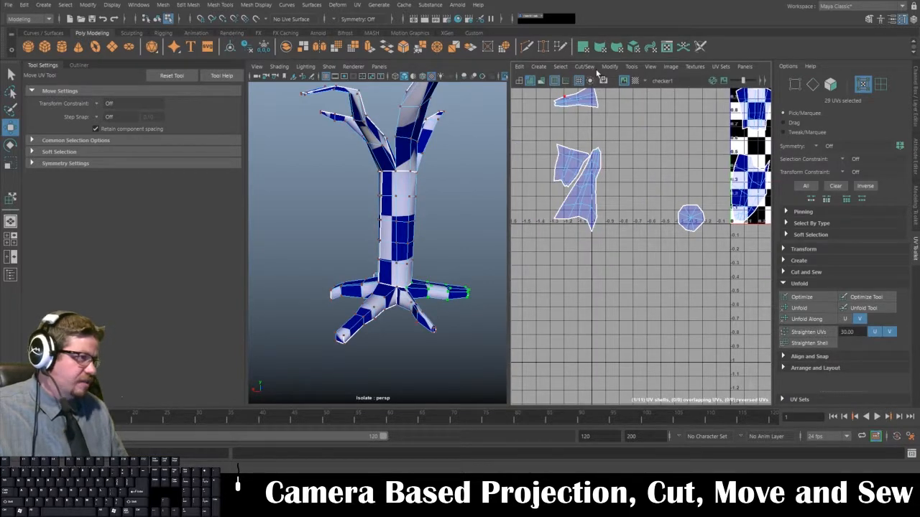
left_click(631, 67)
left_click(640, 144)
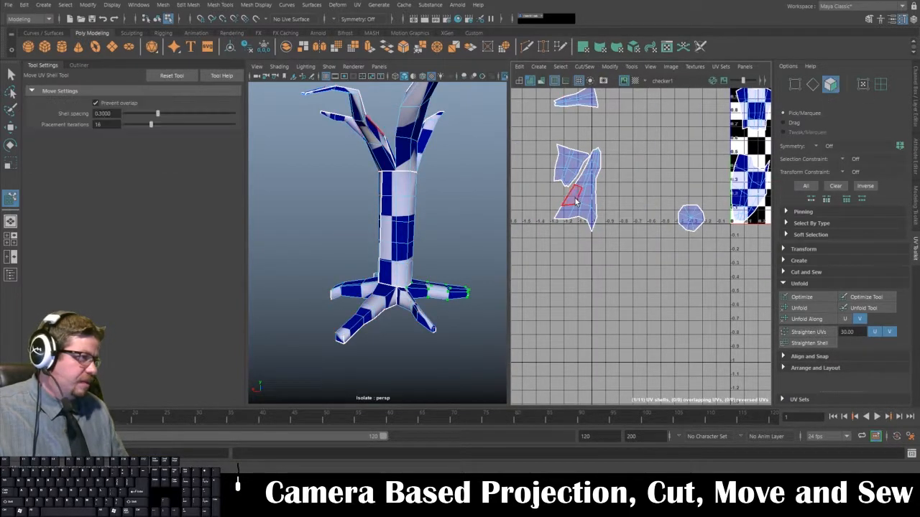
left_click_drag(586, 191, 659, 165)
scroll(654, 167, "up", 4)
key("e")
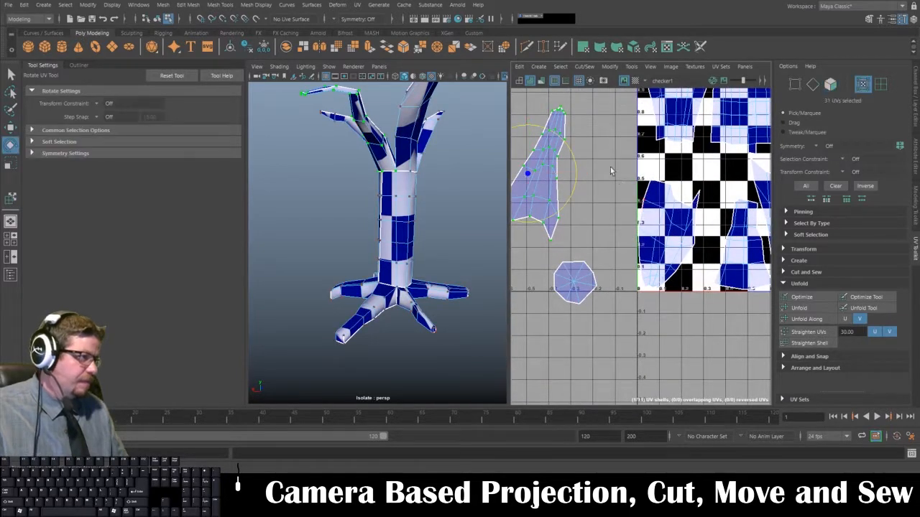
left_click_drag(567, 146, 573, 194)
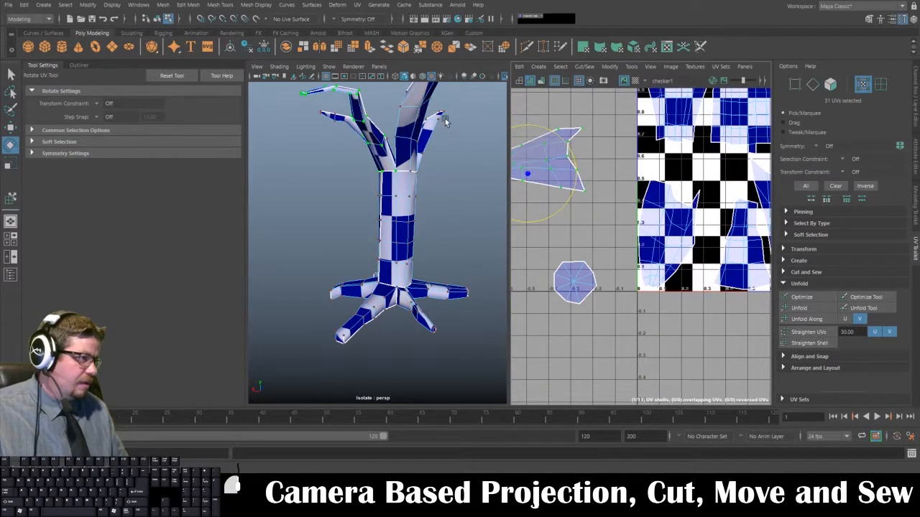
key("w")
left_click_drag(527, 175, 688, 188)
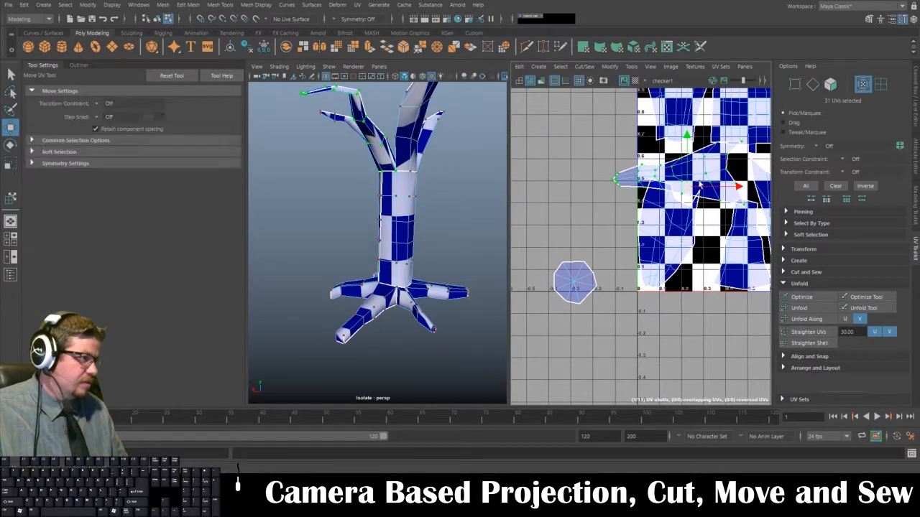
- Rotate the 31-UV branch shell until its narrow tip points down and fit it between the wide branch shell and the front root shell
middle_click_drag(672, 187, 535, 188, "alt")
key("e")
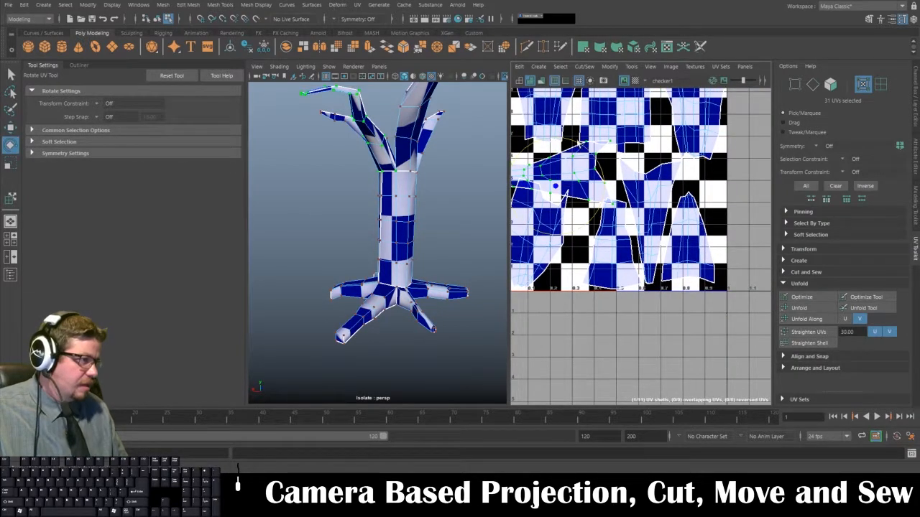
left_click_drag(586, 158, 624, 166)
key("w")
key("e")
key("w")
left_click_drag(585, 212, 597, 208)
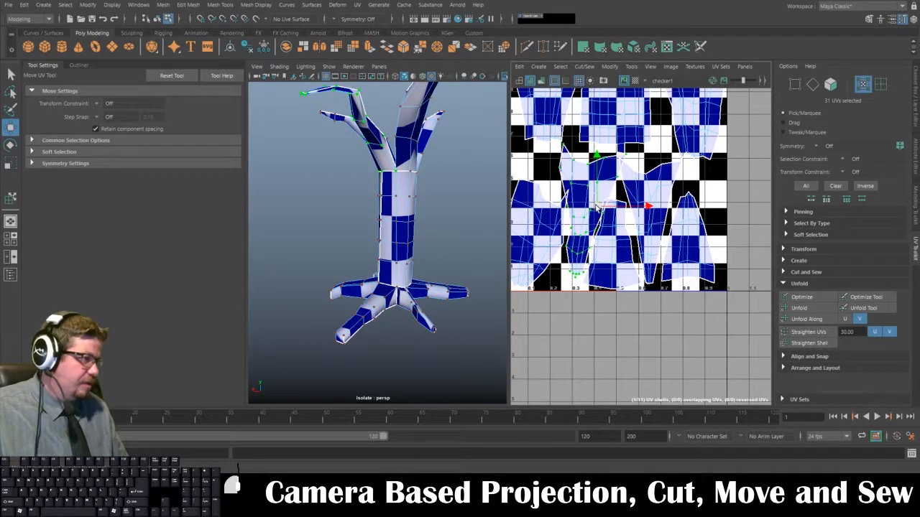
- Select the UVs of every shell, including those outside the tile, and scale them down slightly together
right_click_drag(597, 207, 628, 210, "alt")
middle_click_drag(628, 210, 708, 290, "alt")
right_click_drag(708, 289, 578, 166, "alt")
mouse_move(578, 167)
middle_mouse_down("alt")
mouse_move(617, 194)
mouse_move(577, 172)
middle_mouse_up("alt")
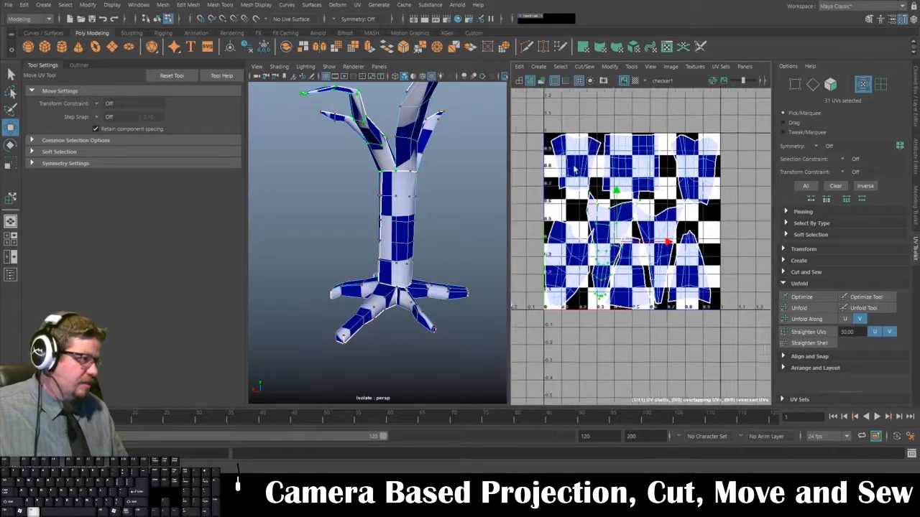
right_click_drag(603, 188, 662, 231, "alt")
middle_click_drag(663, 230, 649, 201, "alt")
right_click_drag(638, 217, 572, 171, "alt")
middle_click_drag(572, 171, 634, 163, "alt")
left_click_drag(692, 301, 765, 352)
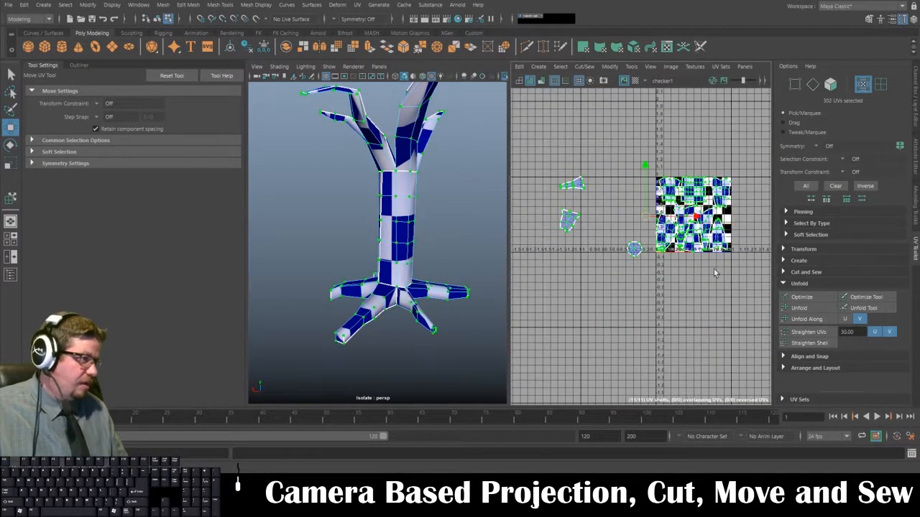
key("r")
left_click_drag(647, 216, 640, 216)
- Lay out all selected shells automatically inside the 0 to 1 tile and clear the selection
middle_click_drag(640, 215, 632, 246, "alt")
right_click_drag(633, 246, 668, 270, "alt")
middle_click_drag(668, 270, 597, 260, "alt")
right_click_drag(597, 260, 687, 338, "alt")
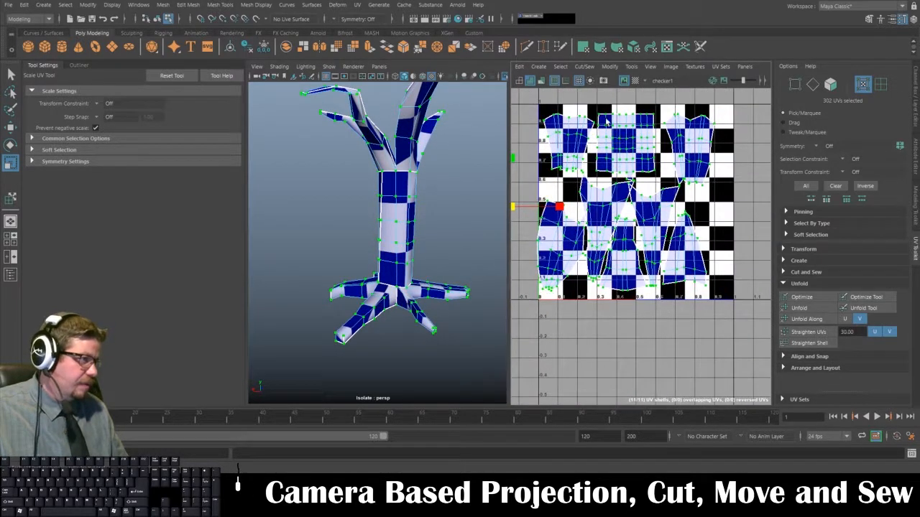
left_click(610, 67)
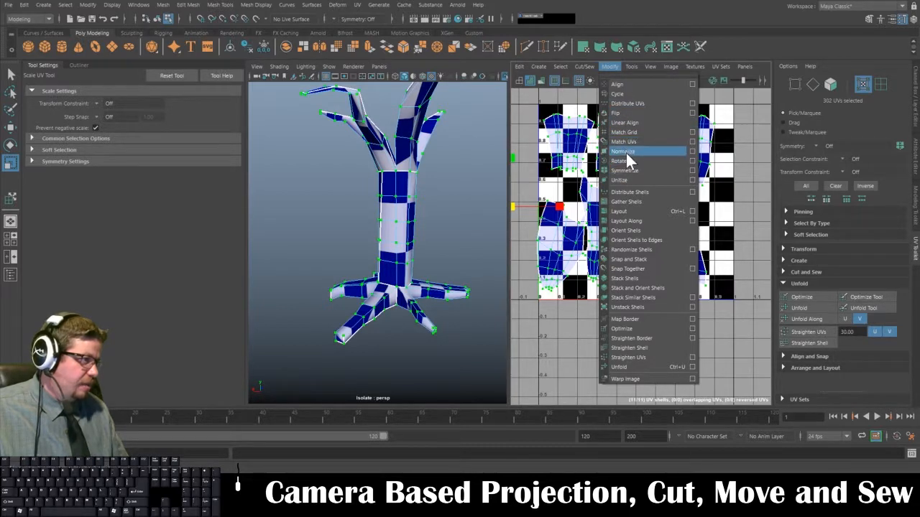
left_click(632, 211)
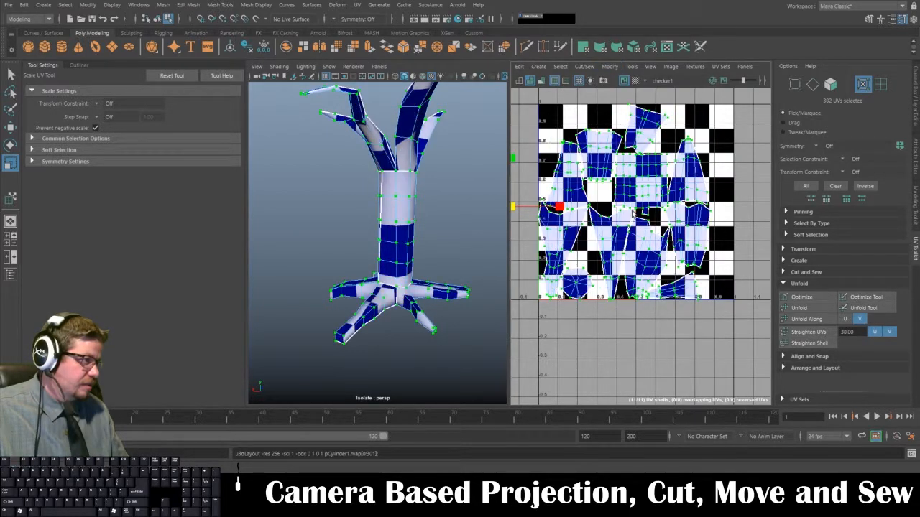
scroll(627, 222, "up", 3)
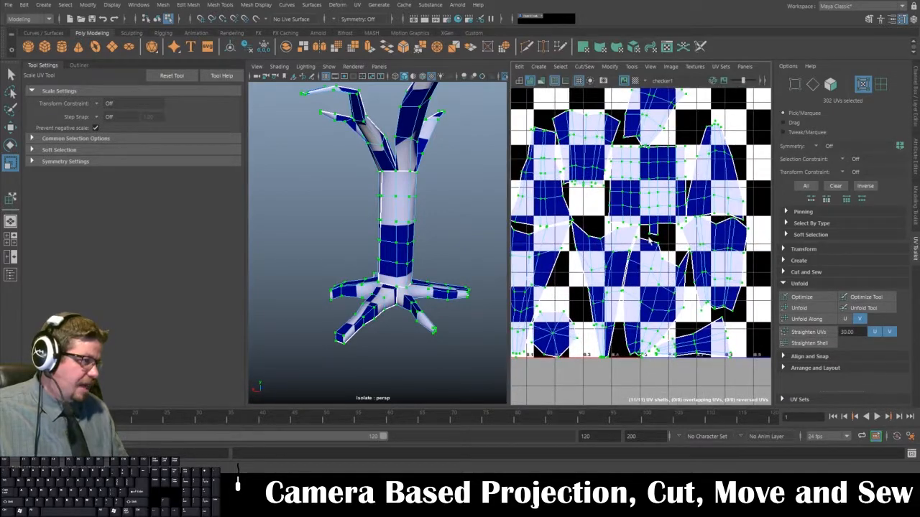
scroll(649, 241, "down", 3)
left_click(635, 197)
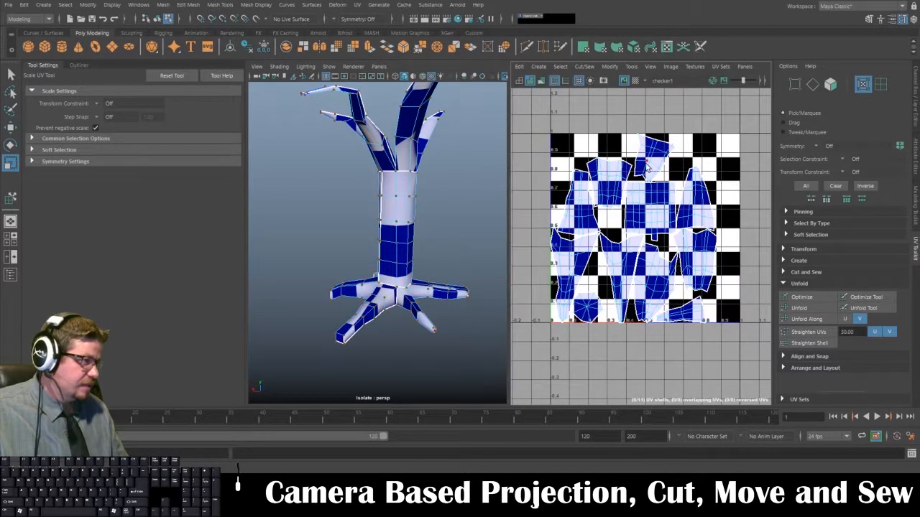
- Move the small front-right root's shell to the tile's lower-right corner and rotate it upright with its tip up
scroll(635, 159, "up", 1)
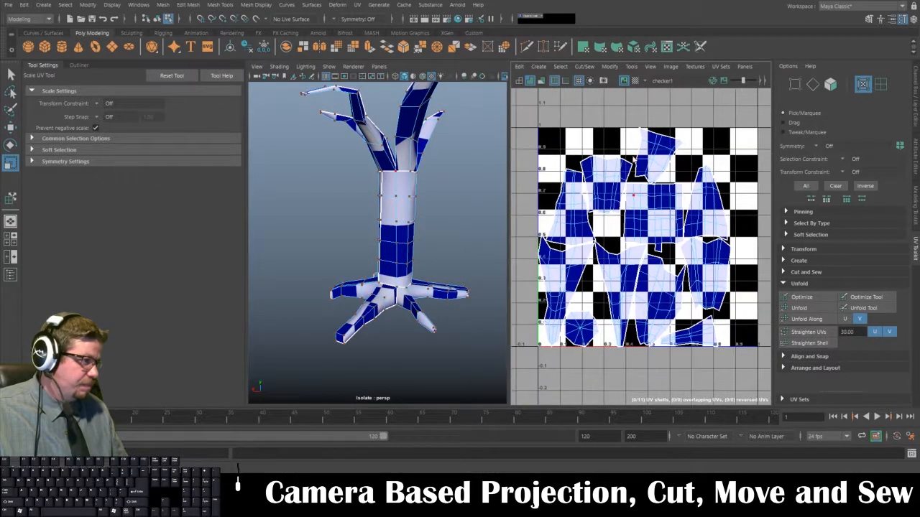
left_click(631, 66)
left_click(661, 143)
left_click_drag(695, 335, 739, 321)
key("e")
left_click_drag(753, 275, 748, 322)
key("w")
key("e")
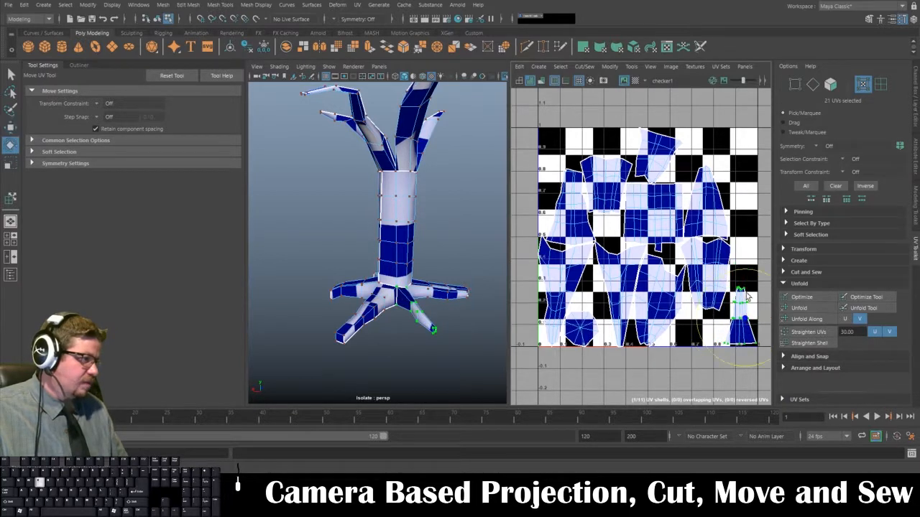
- Move the 21-UV shell above the trunk shell to the tile's upper-right corner and rotate it with its wide end up
left_click(627, 69)
left_click(639, 141)
left_click_drag(744, 336, 670, 109)
key("e")
key("w")
left_click_drag(660, 153, 735, 151)
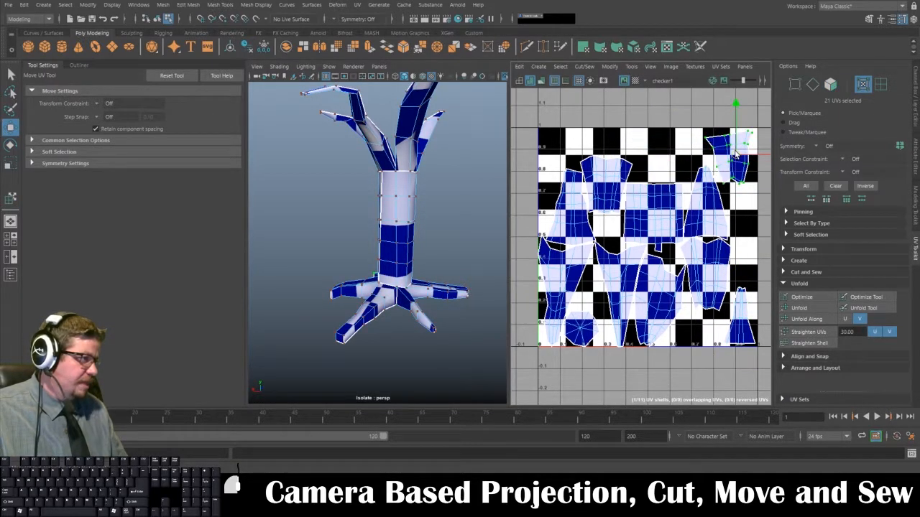
key("e")
key("w")
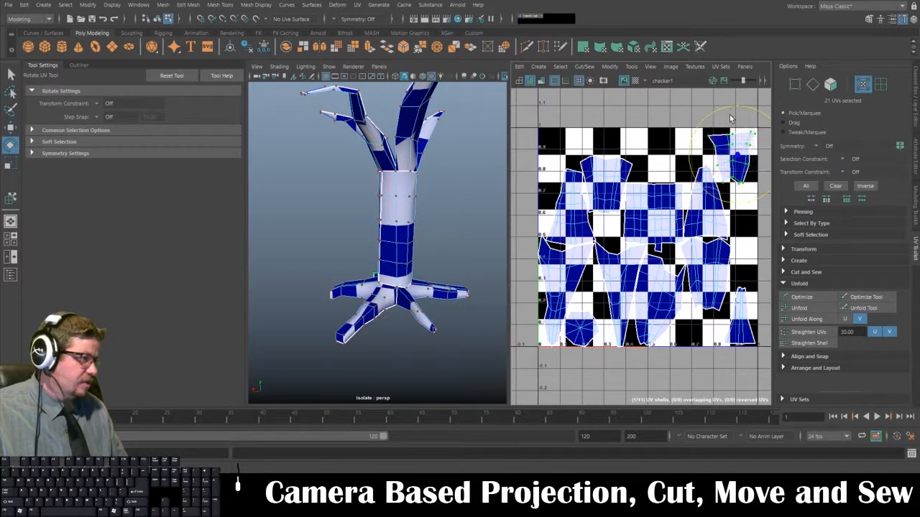
left_click_drag(739, 152, 741, 152)
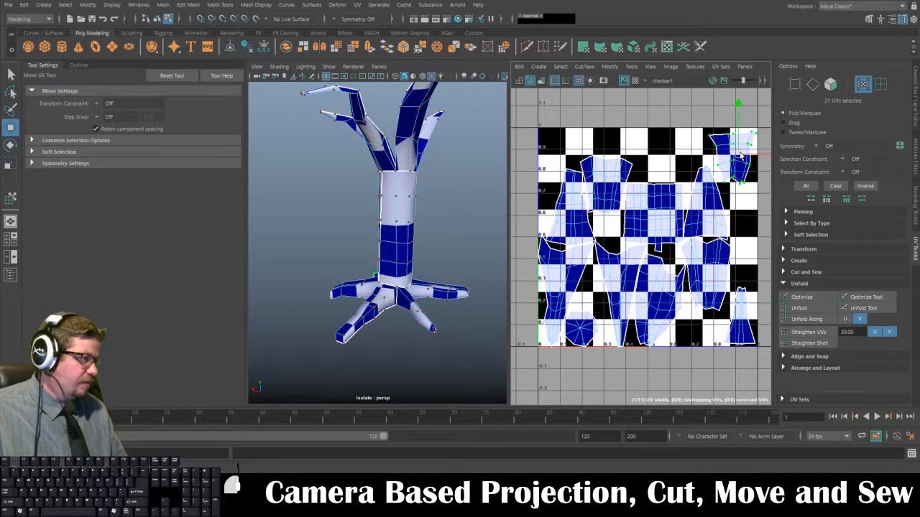
- Move the left root's shell straight up to the tile's upper edge with the Move UV Shell tool
left_click(606, 180)
left_click(631, 66)
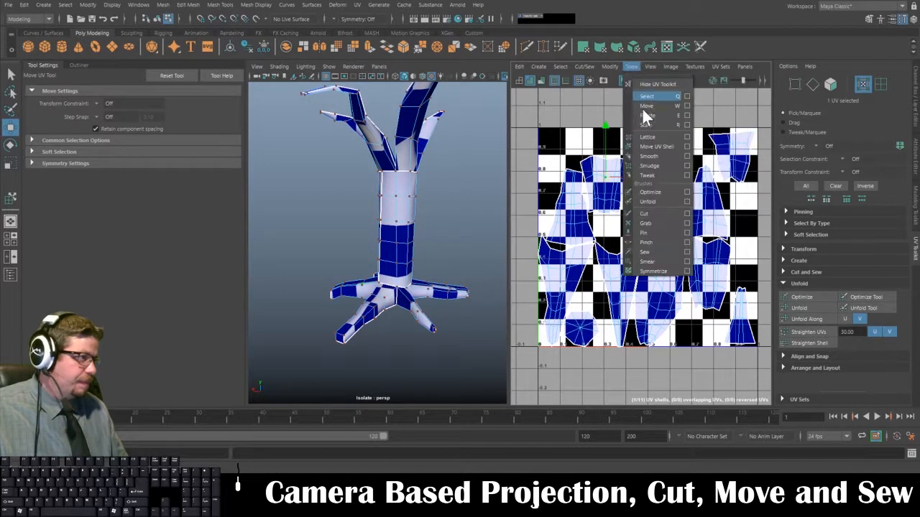
left_click(650, 147)
left_click_drag(605, 196, 608, 173)
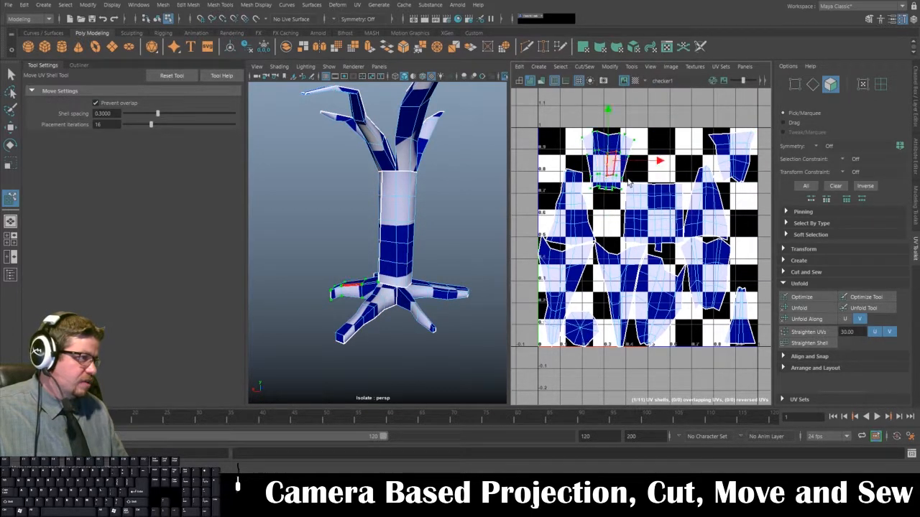
- Shift the tapered shell at the tile's left edge upward, then nudge the left root's and trunk shells to space them apart
left_click(713, 205)
left_click(668, 192)
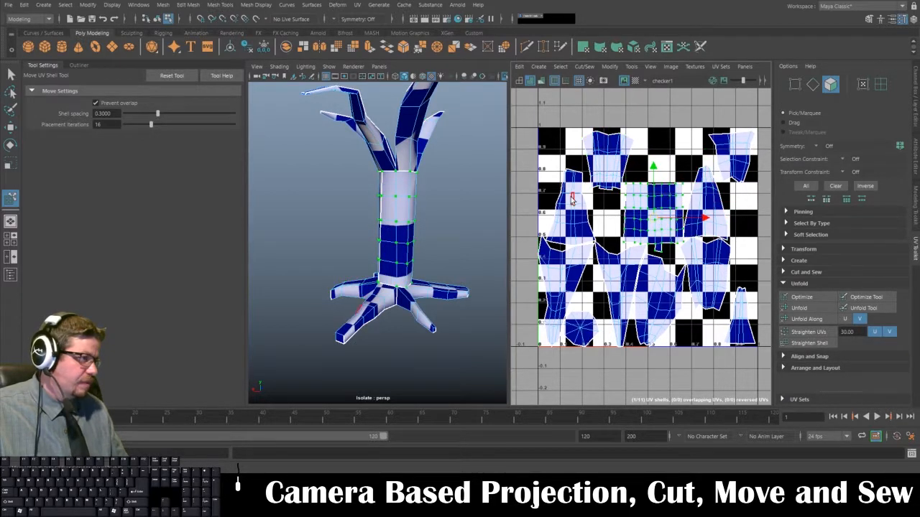
left_click_drag(572, 201, 568, 186)
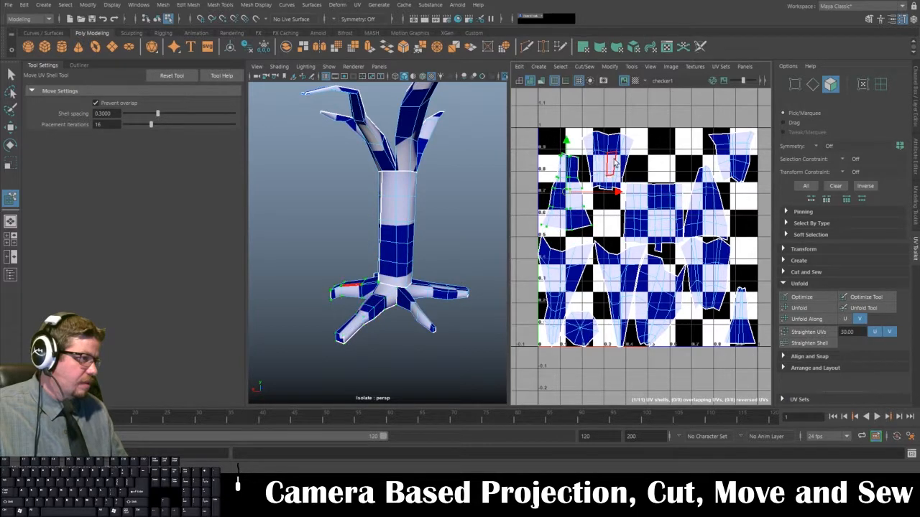
left_click_drag(615, 163, 611, 167)
left_click_drag(660, 210, 659, 205)
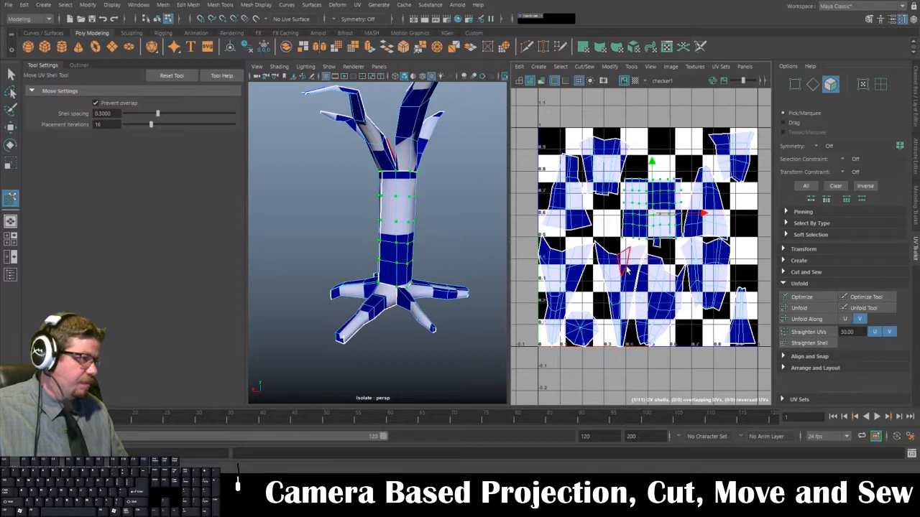
- Try rotating the 26-UV pointed branch shell beside the wide lower shell, and undo the rotation
left_click(630, 67)
left_click(649, 149)
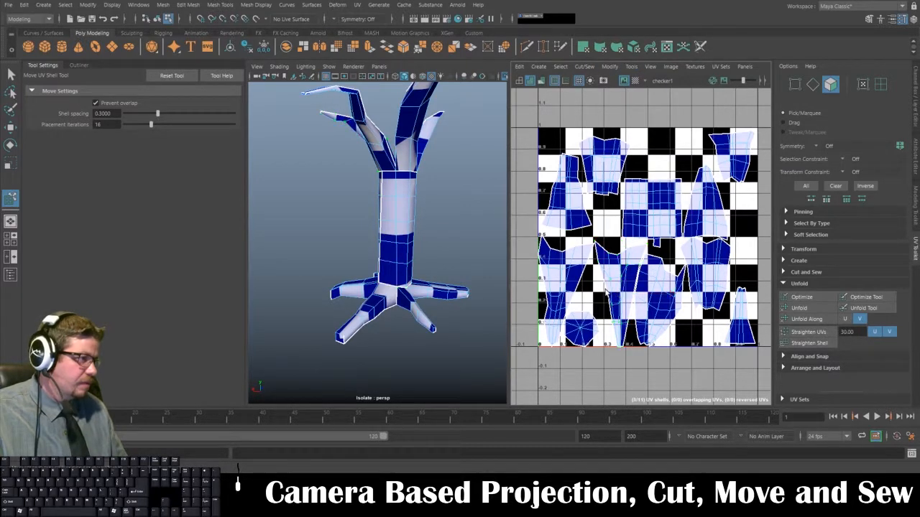
left_click(606, 291)
key("e")
left_click_drag(608, 302, 616, 338)
key("ctrl+z")
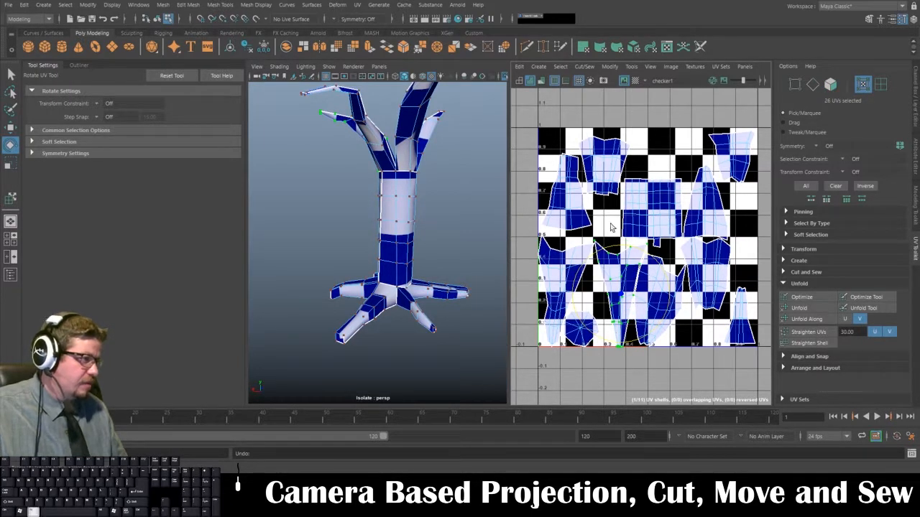
- Select the UVs of all shells in the tile
right_click_drag(612, 227, 631, 239, "alt")
middle_click_drag(631, 238, 587, 232, "alt")
right_click_drag(586, 231, 652, 97, "alt")
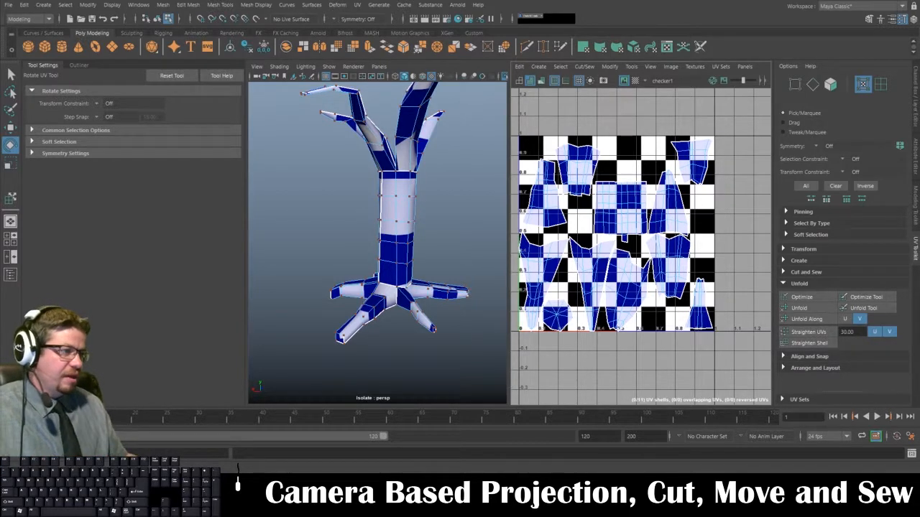
scroll(618, 315, "down", 3)
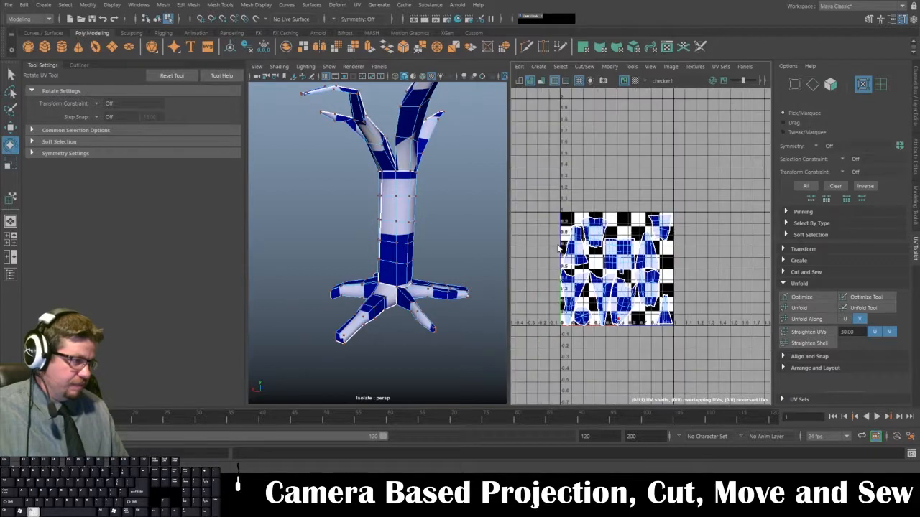
left_click_drag(551, 191, 731, 354)
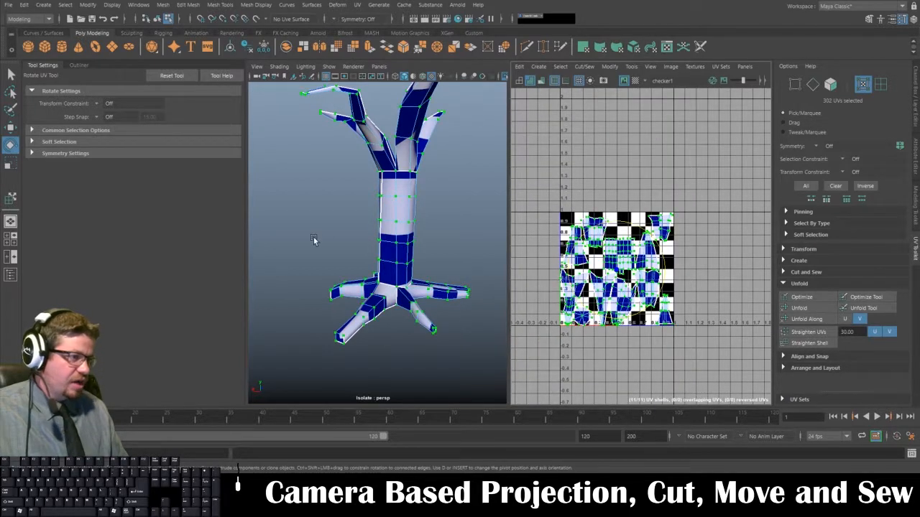
- Examine the checker pattern on the tree's trunk, branches, roots and underside for stretching and uneven scale
left_click_drag(313, 240, 372, 221, "alt")
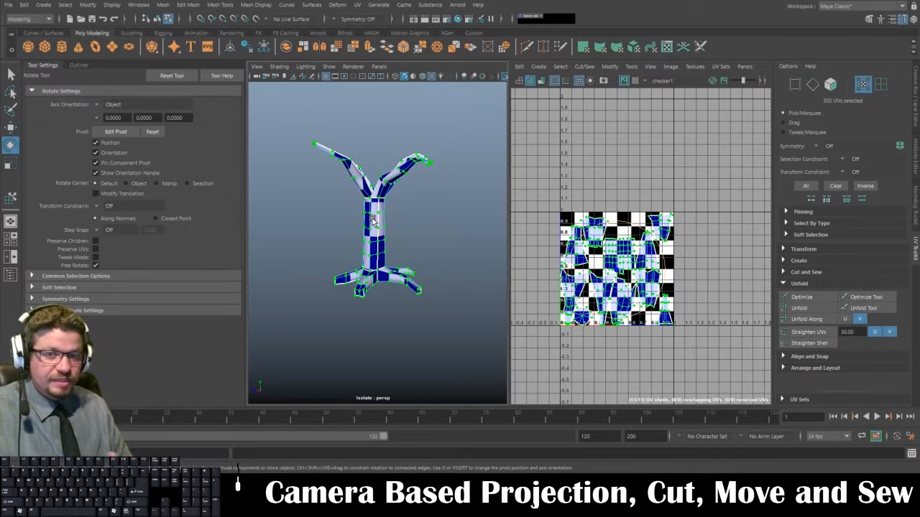
left_click_drag(358, 213, 343, 180, "alt")
left_click_drag(374, 216, 427, 209, "alt")
right_click_drag(426, 209, 412, 291, "alt")
left_click_drag(400, 233, 434, 250, "alt")
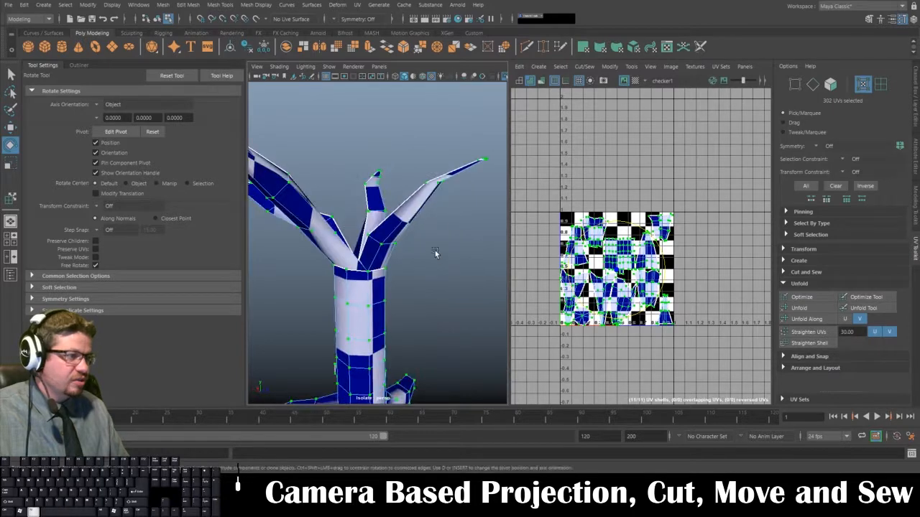
middle_click_drag(417, 282, 371, 118, "alt")
left_click_drag(351, 279, 361, 257, "alt")
right_click_drag(349, 248, 345, 194, "alt")
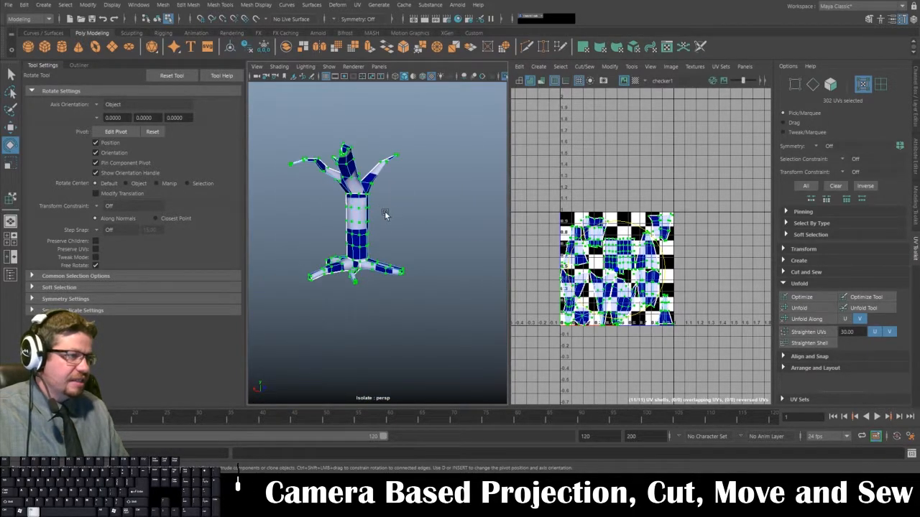
right_click_drag(387, 214, 398, 248, "alt")
left_click_drag(399, 248, 319, 222, "alt")
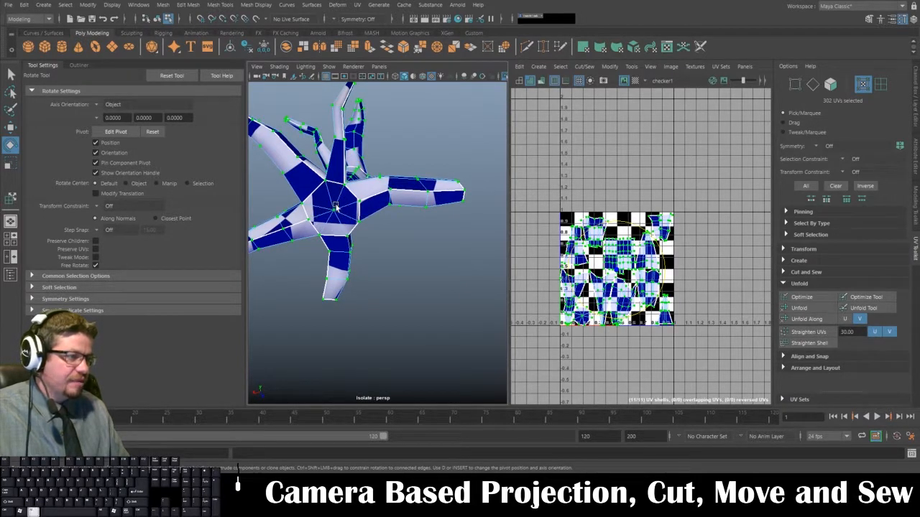
left_click_drag(336, 209, 370, 270, "alt")
right_click_drag(370, 269, 341, 233, "alt")
left_click_drag(341, 233, 397, 241, "alt")
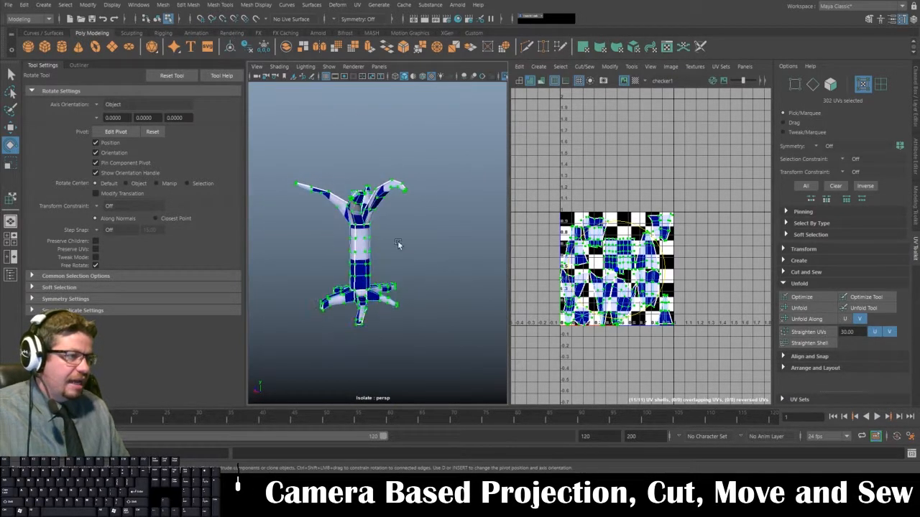
- Return the tree to object mode, turn off isolation to show the whole scene, and select the tree with its channels displayed
left_click(444, 268)
left_click(915, 99)
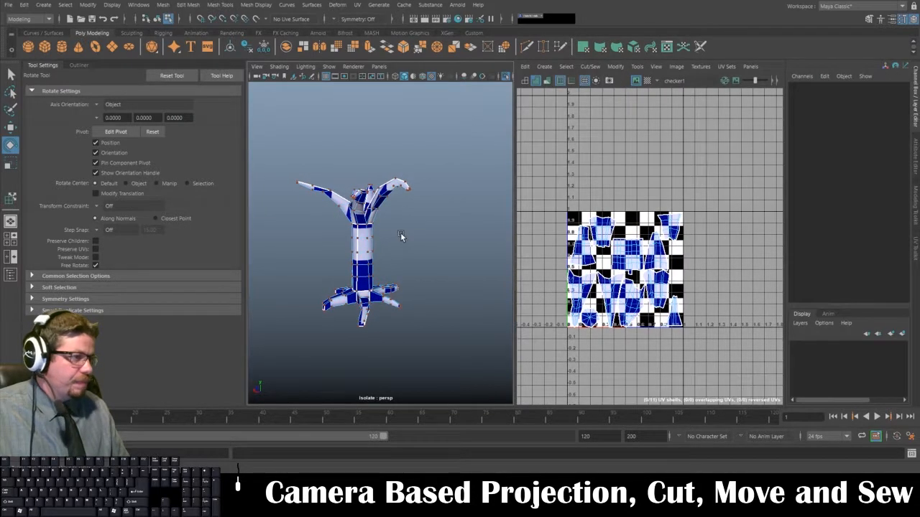
right_click_drag(373, 224, 404, 193)
left_click(424, 250)
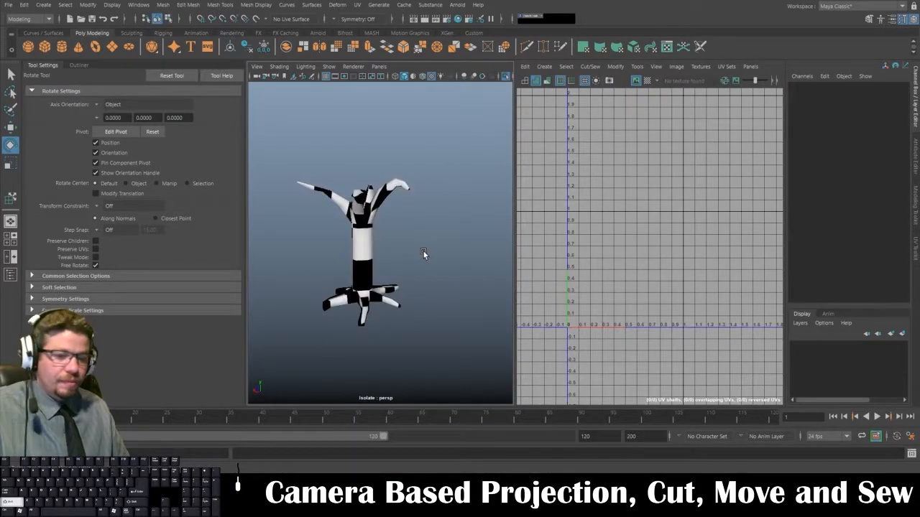
key("ctrl+1")
left_click(391, 232)
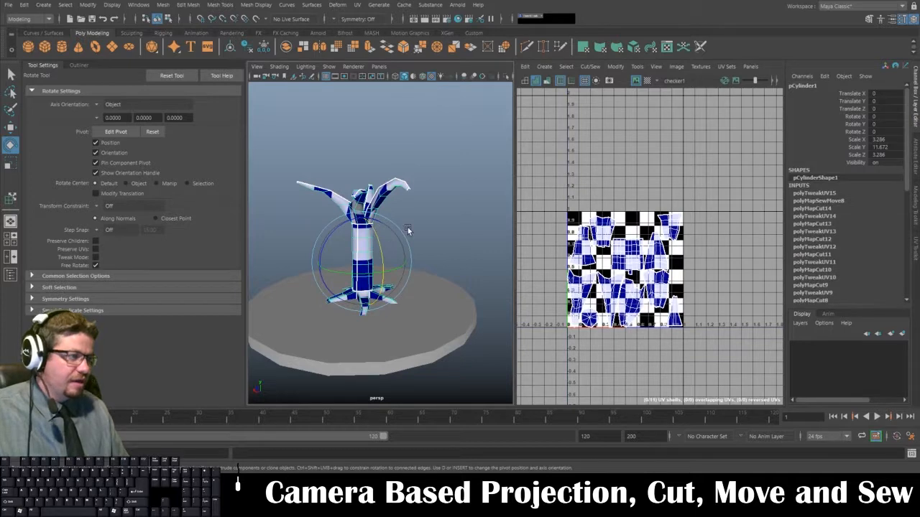
- Review the tree's list of construction inputs and delete all construction history in the scene
scroll(827, 236, "down", 10)
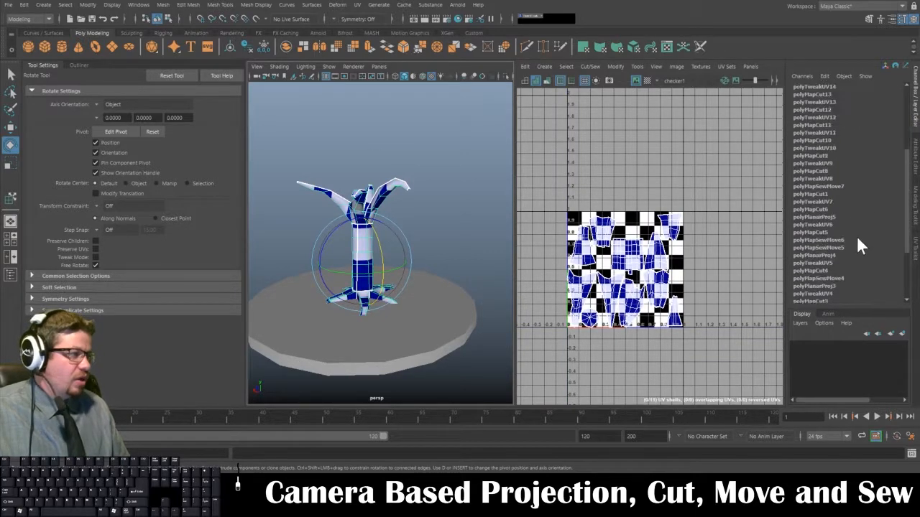
left_click(24, 5)
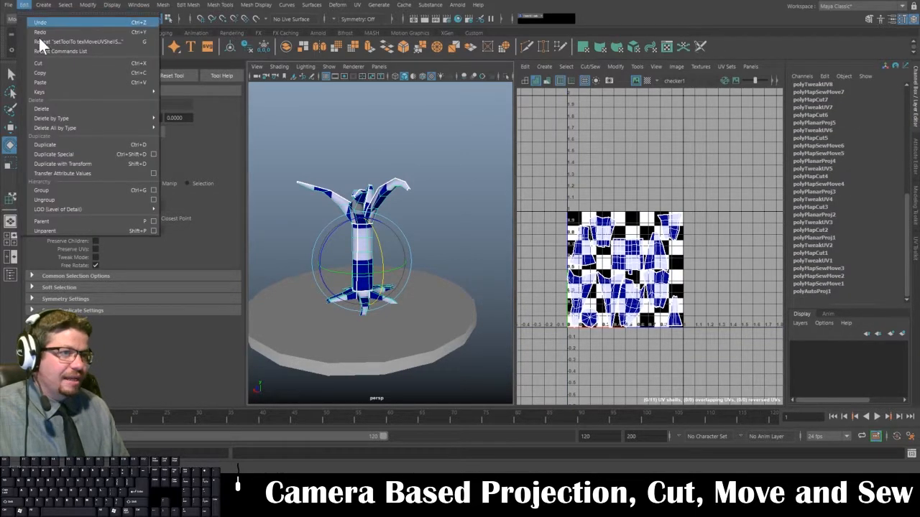
mouse_move(62, 128)
left_click(195, 136)
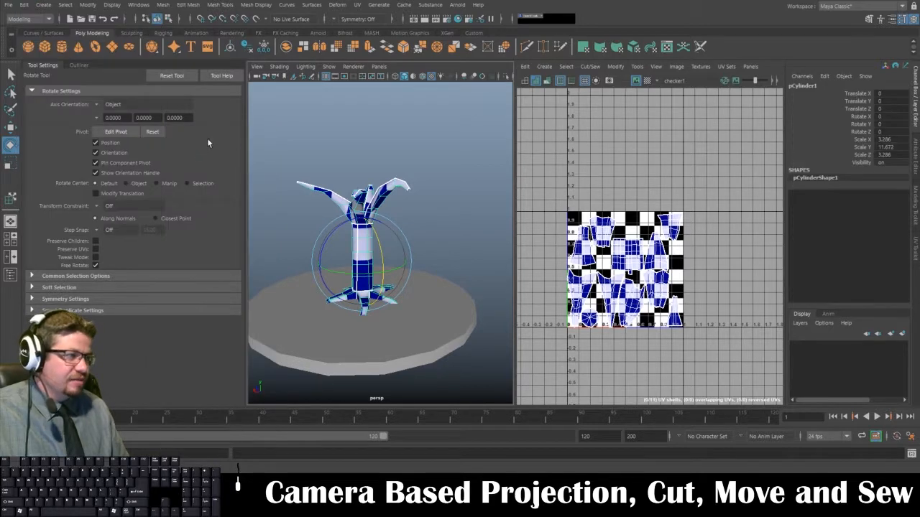
- Freeze the tree's transformations and clear the selection
left_click(88, 4)
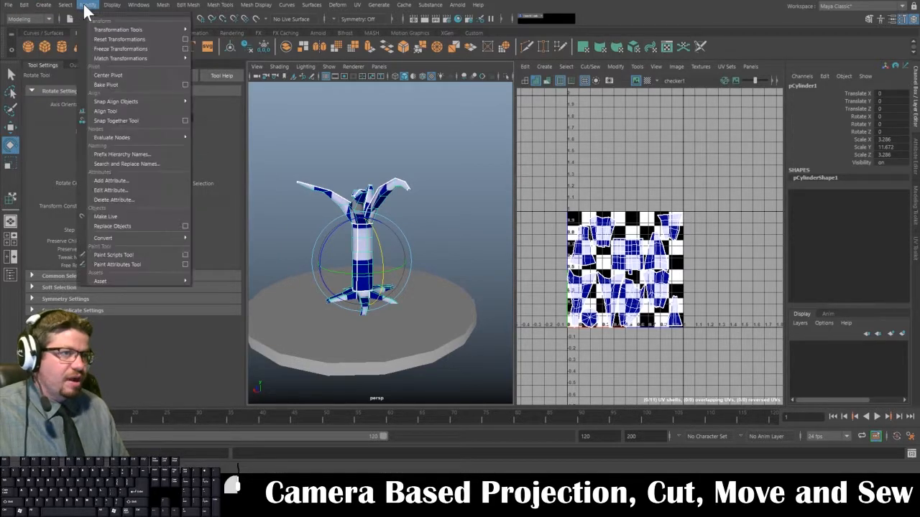
left_click(99, 48)
left_click(463, 176)
- Check the tree's checker texture in the full scene and select the tree again
mouse_move(363, 195)
left_mouse_down("alt")
mouse_move(475, 202)
mouse_move(371, 205)
left_mouse_up("alt")
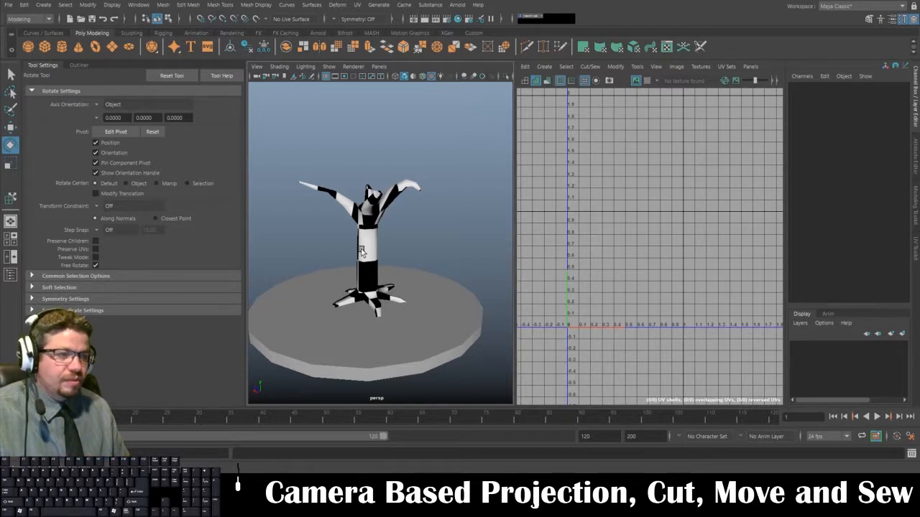
scroll(365, 255, "up", 8)
scroll(349, 231, "down", 5)
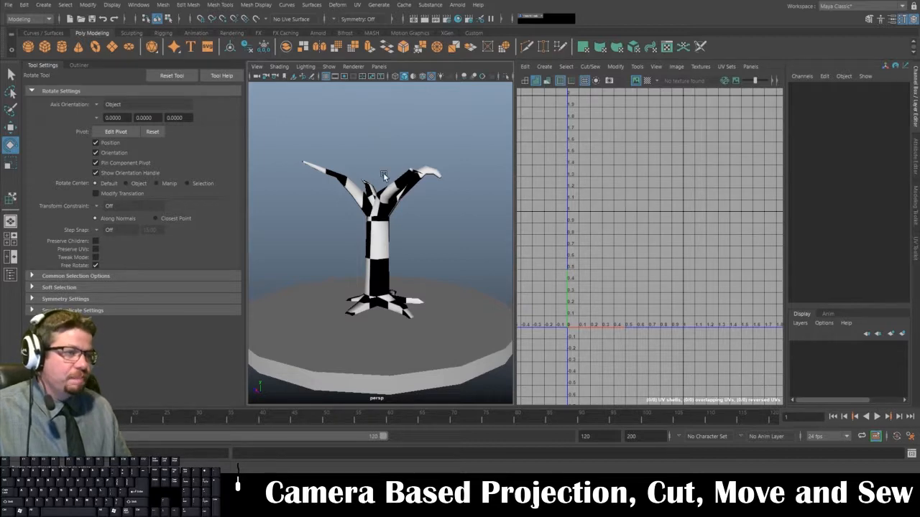
left_click(410, 227)
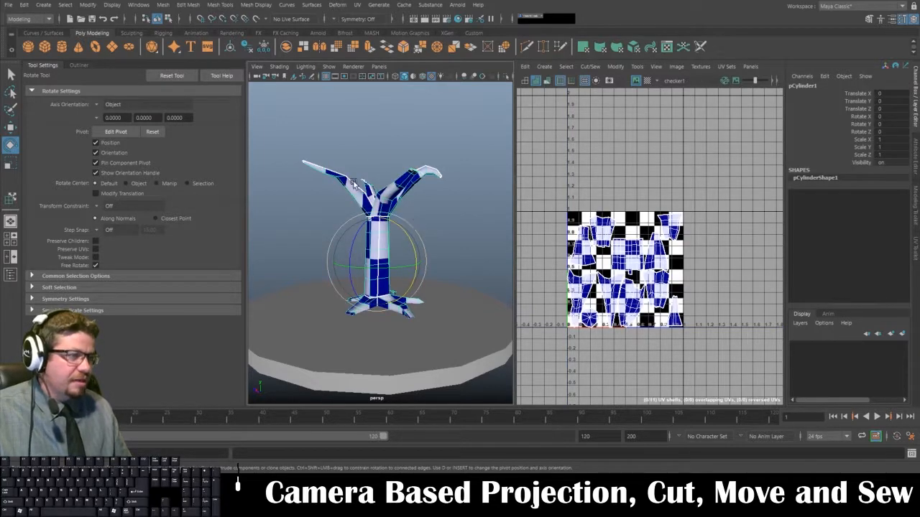